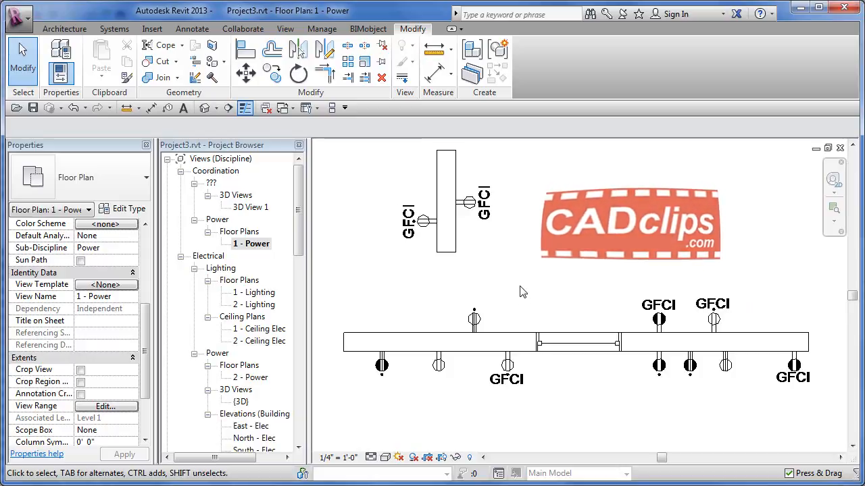
# - Open the default 3D view and examine the wall with its window and receptacles
pyautogui.scroll(-1, 480, 277)
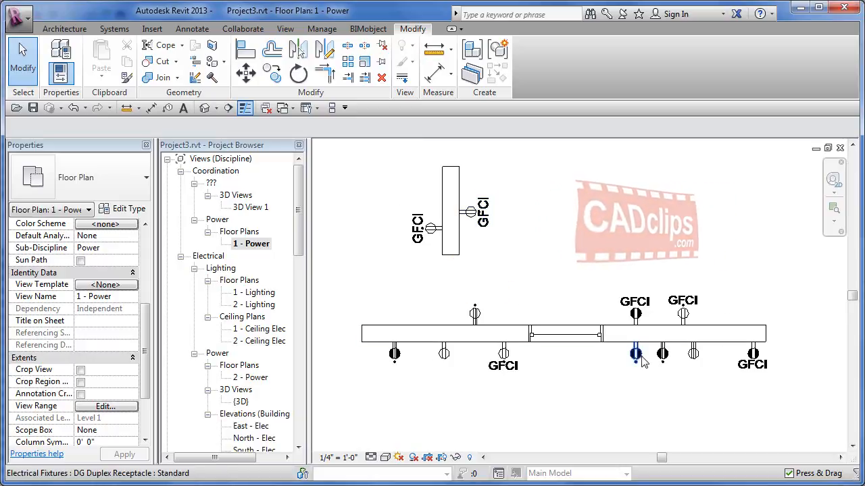
pyautogui.click(205, 108)
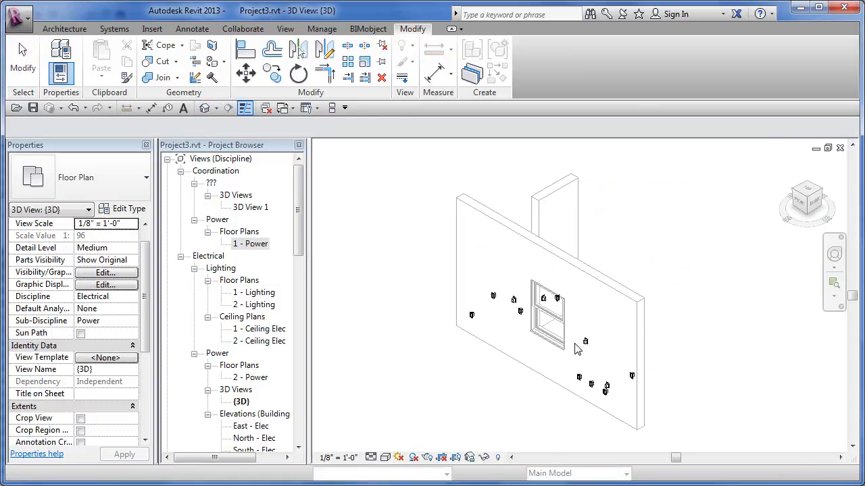
pyautogui.keyDown('shift'); pyautogui.moveTo(609, 353); pyautogui.dragTo(637, 285, button='middle'); pyautogui.keyUp('shift')
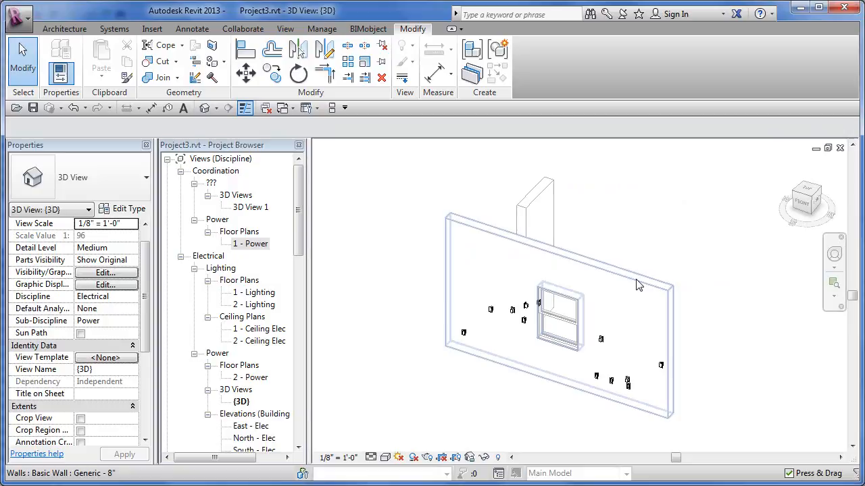
pyautogui.click(637, 285)
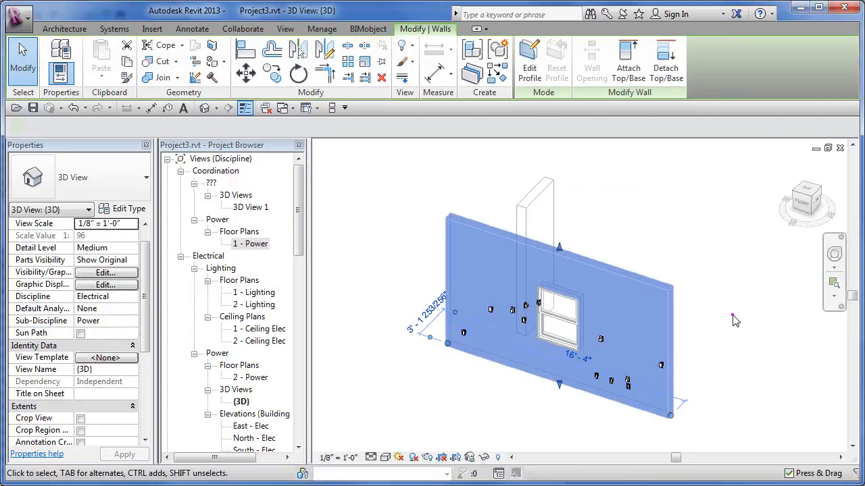
pyautogui.click(742, 316)
pyautogui.keyDown('shift'); pyautogui.moveTo(735, 315); pyautogui.dragTo(712, 329, button='middle'); pyautogui.keyUp('shift')
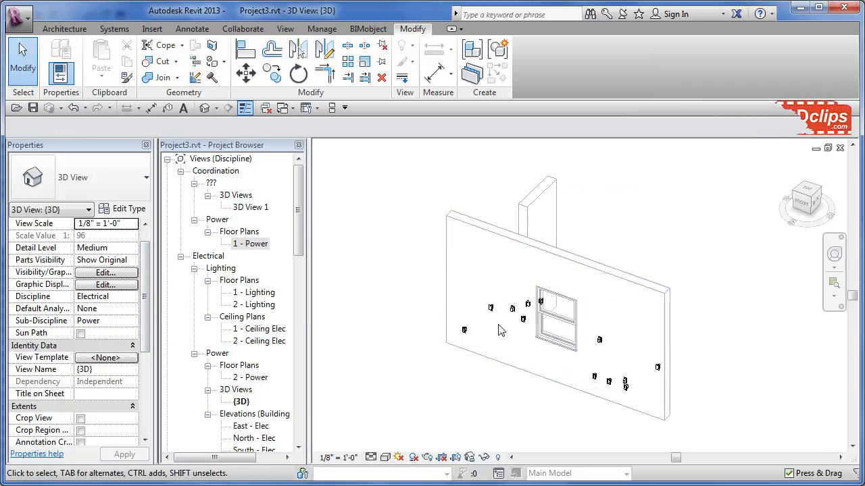
# - Inspect the properties of the upper duplex receptacle nearest the wall's left end in the 3D view
pyautogui.scroll(3, 572, 354)
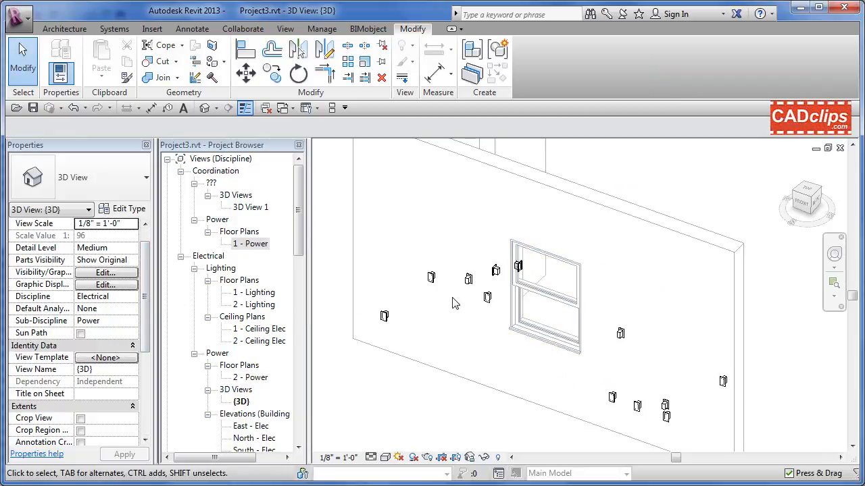
pyautogui.scroll(4, 464, 302)
pyautogui.scroll(-5, 464, 301)
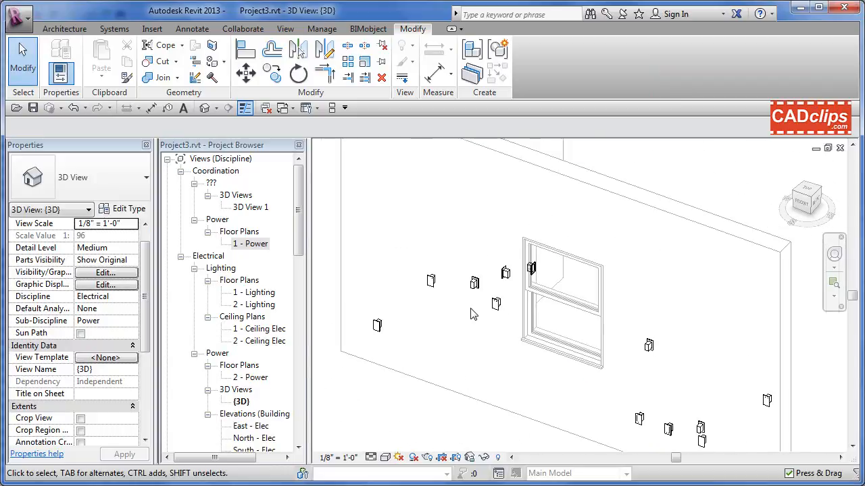
pyautogui.click(433, 282)
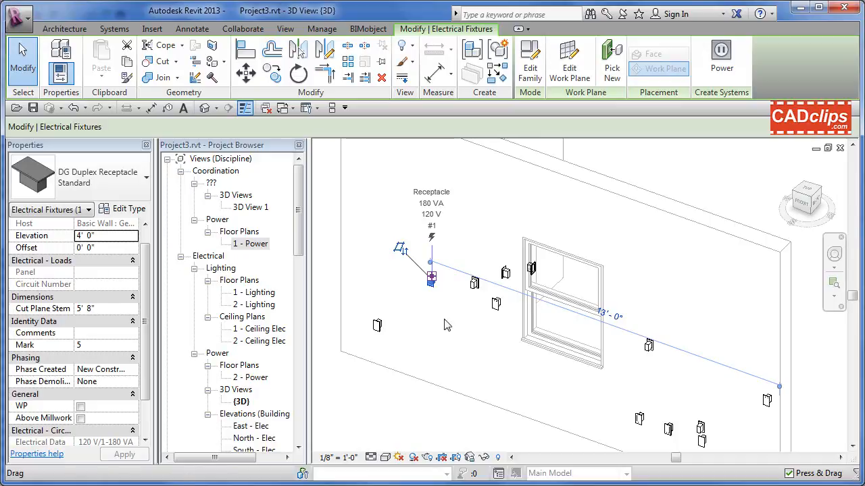
pyautogui.click(409, 400)
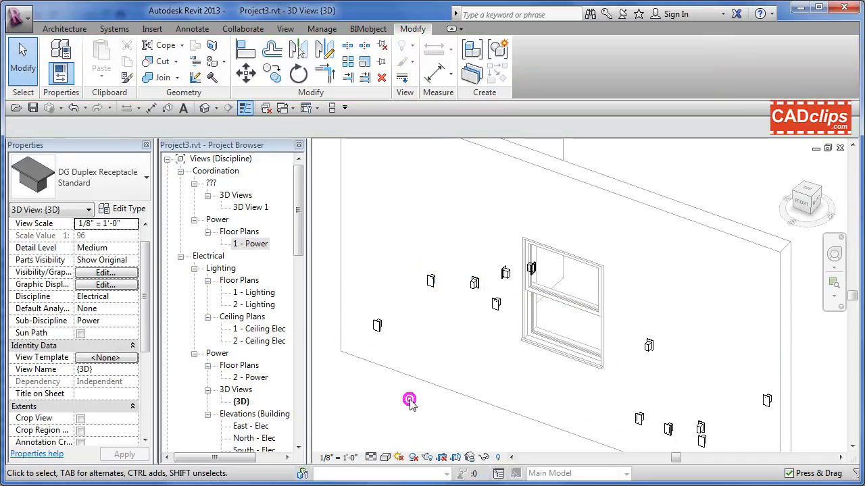
pyautogui.scroll(-4, 409, 401)
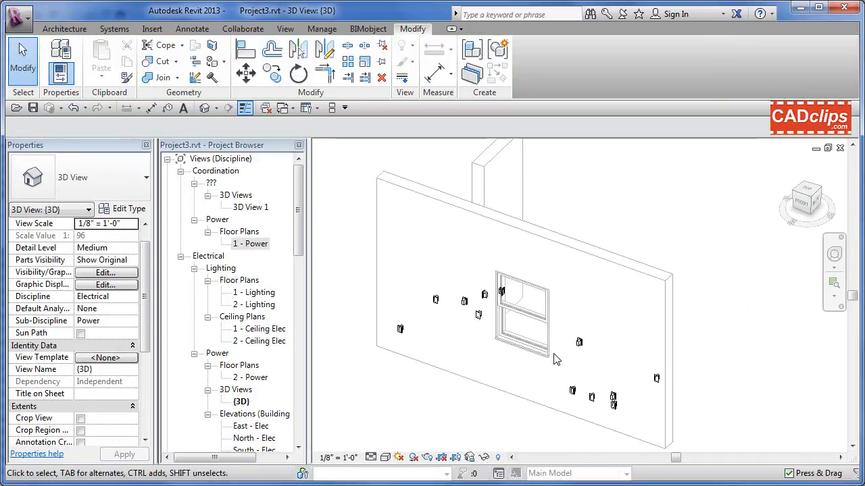
# - Open the View Range settings of the 1 - Power floor plan and check the cut plane and bottom offsets
pyautogui.doubleClick(262, 244)
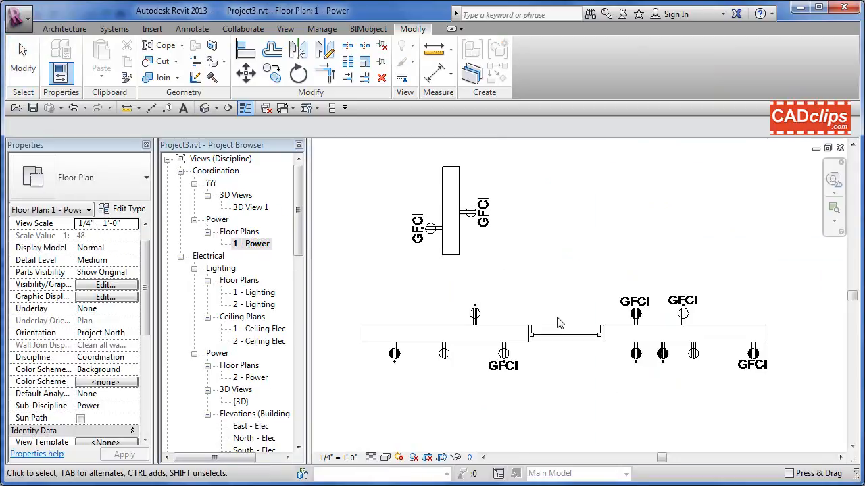
pyautogui.scroll(-1, 557, 323)
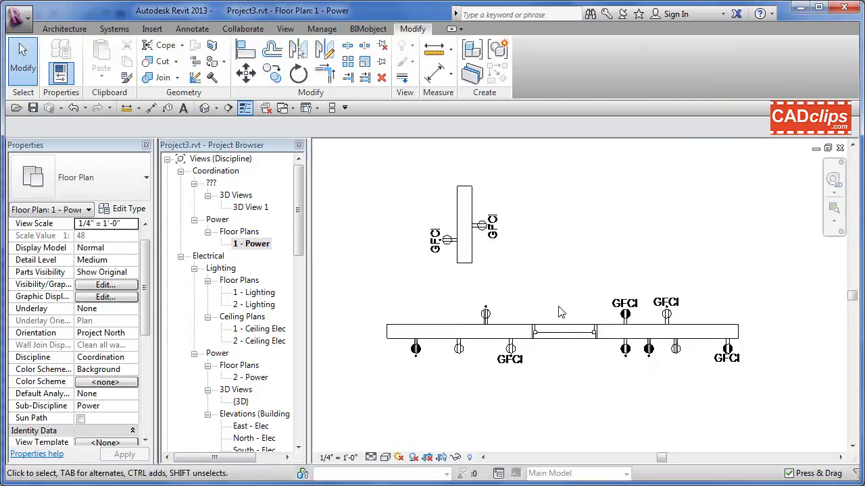
pyautogui.moveTo(558, 312); pyautogui.dragTo(575, 281, button='middle')
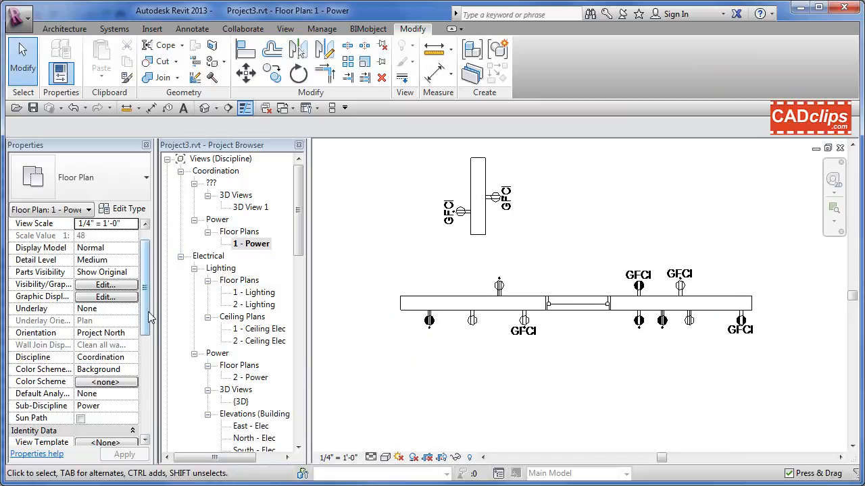
pyautogui.moveTo(146, 314); pyautogui.dragTo(152, 408)
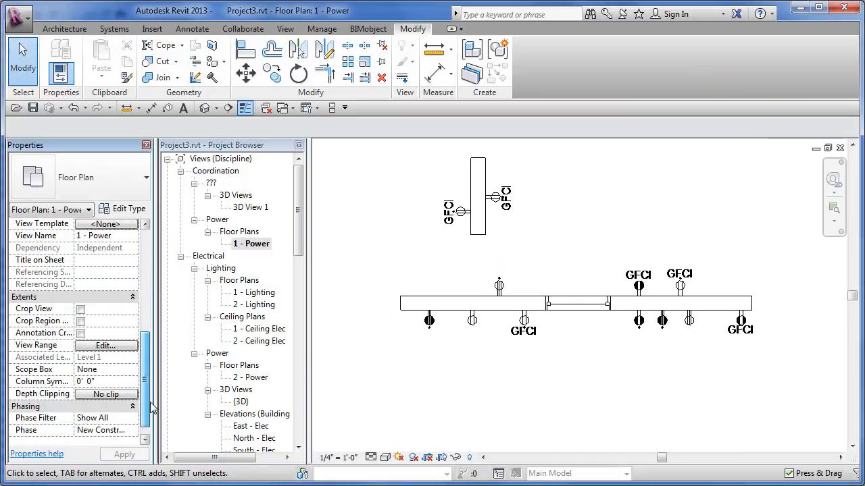
pyautogui.click(105, 346)
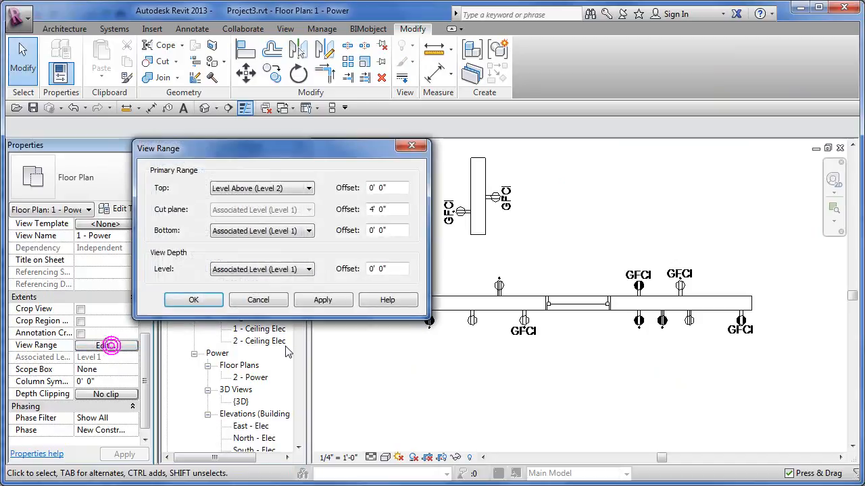
pyautogui.moveTo(324, 153); pyautogui.dragTo(264, 111)
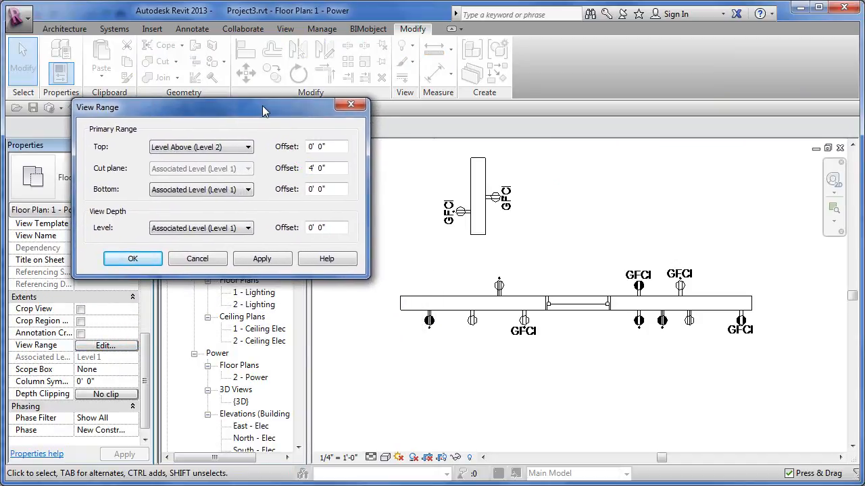
pyautogui.doubleClick(318, 168)
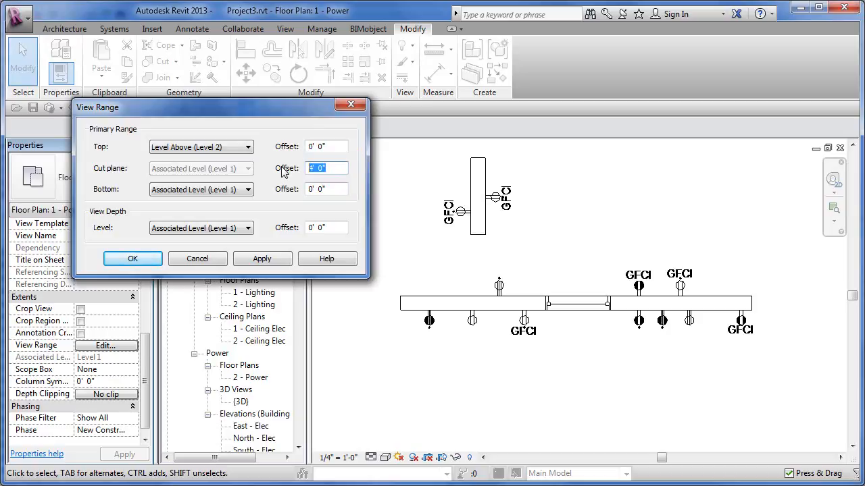
pyautogui.click(331, 190)
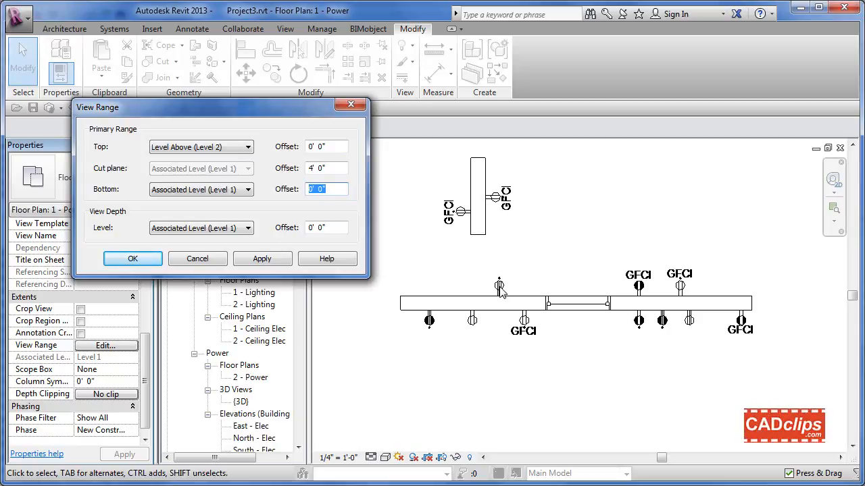
# - Set the view range's top to Associated Level (Level 1) with an offset of 6' 6" and apply it
pyautogui.click(248, 147)
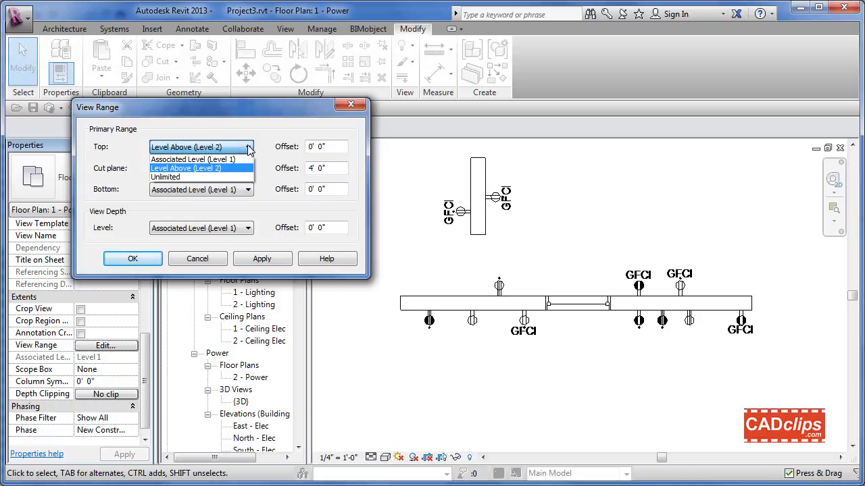
pyautogui.click(211, 160)
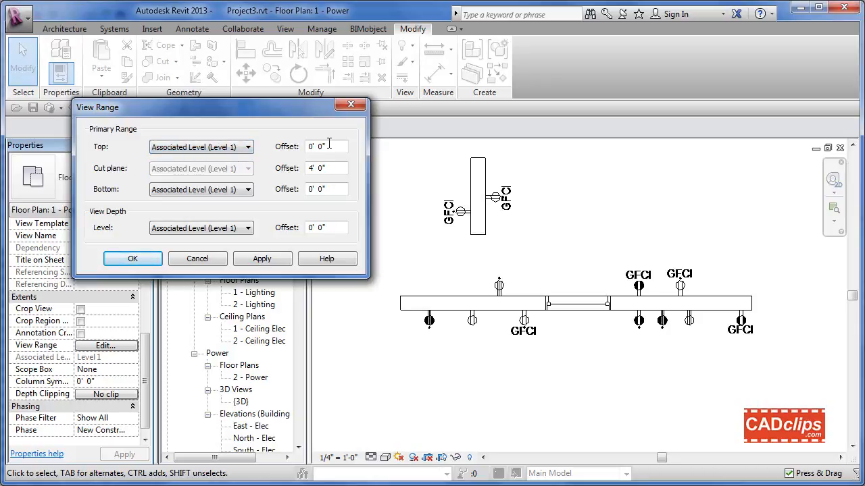
pyautogui.moveTo(329, 145); pyautogui.dragTo(272, 150)
pyautogui.write('6 6')
pyautogui.click(271, 261)
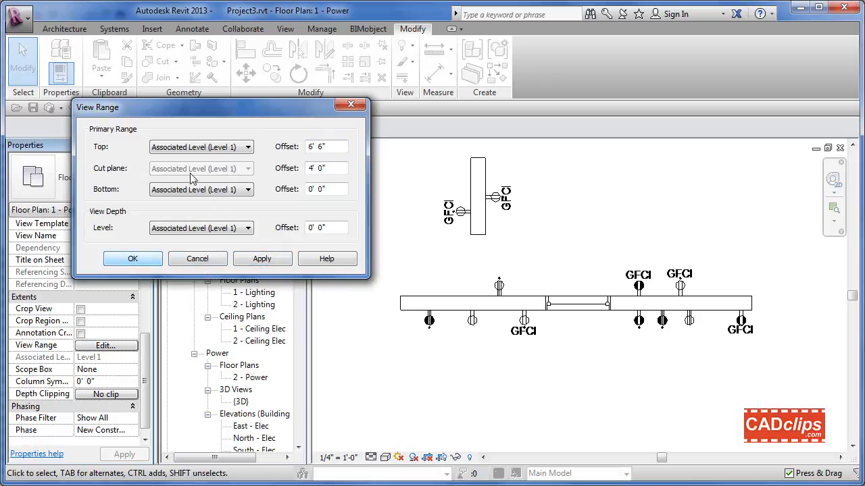
# - Set the view range's top offset to 6' 0" and accept the settings
pyautogui.click(335, 145)
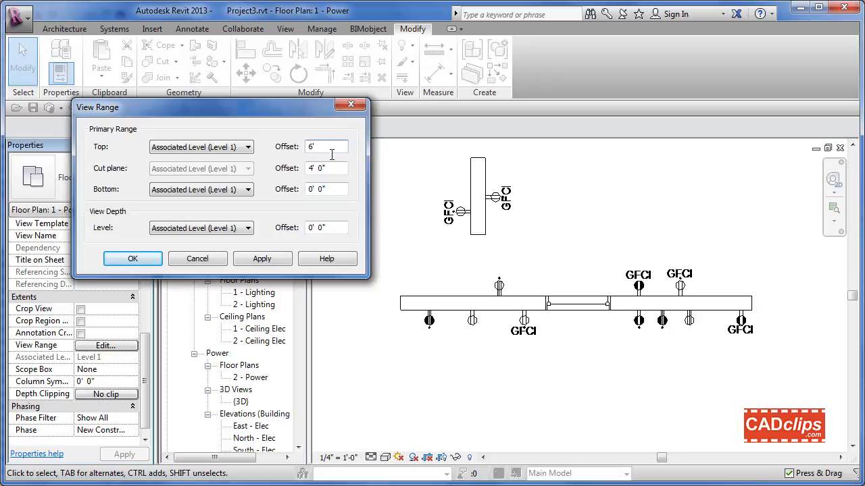
pyautogui.press('Tab')
pyautogui.click(267, 259)
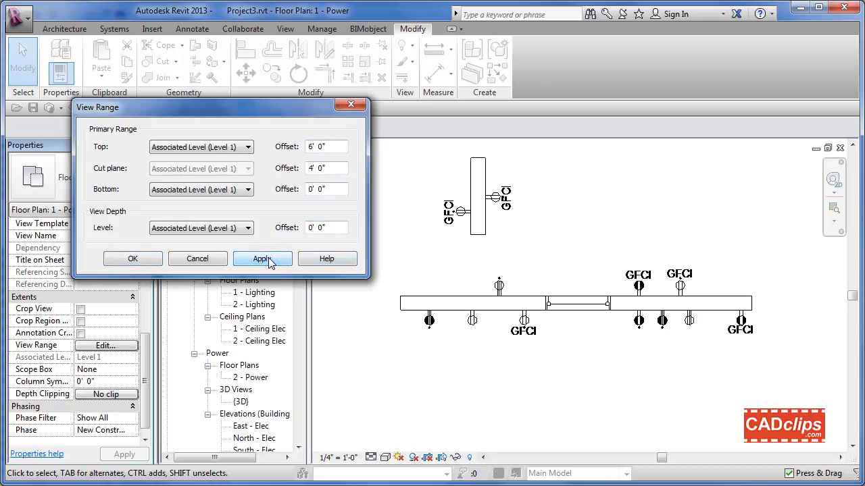
pyautogui.click(135, 259)
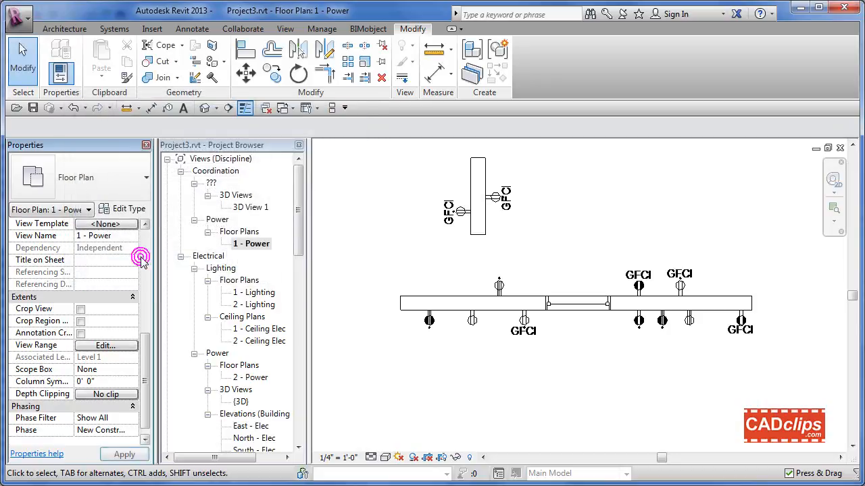
# - Open the South - Elec building elevation to show the receptacles on the wall
pyautogui.click(263, 439)
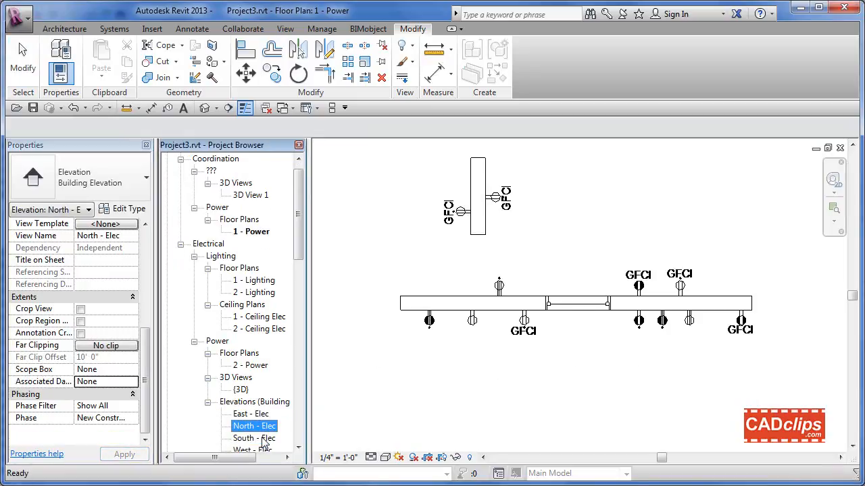
pyautogui.doubleClick(263, 439)
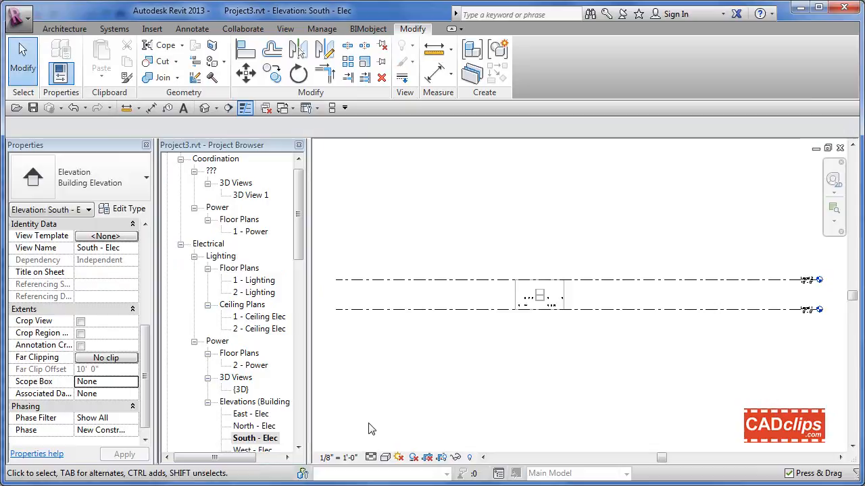
pyautogui.scroll(5, 544, 301)
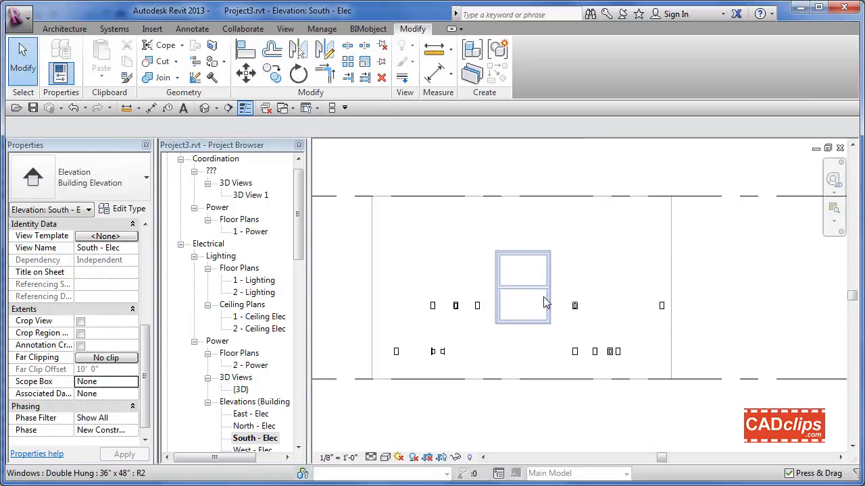
pyautogui.scroll(2, 682, 314)
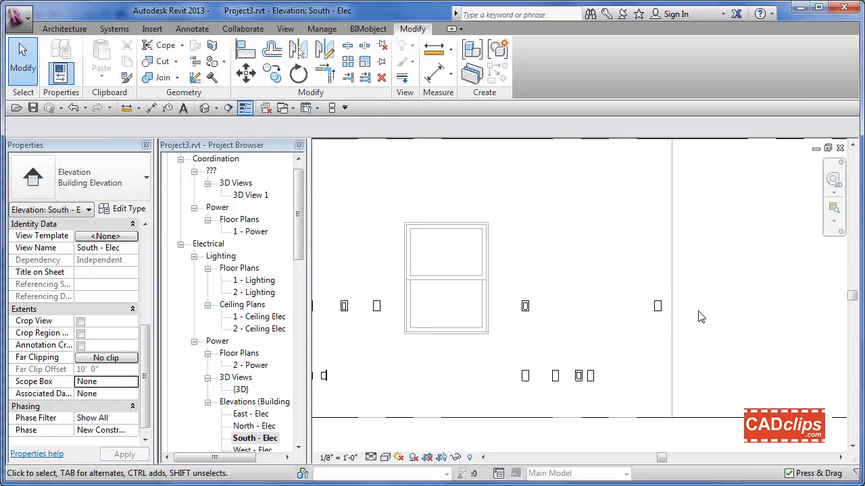
pyautogui.moveTo(699, 317); pyautogui.dragTo(729, 306, button='middle')
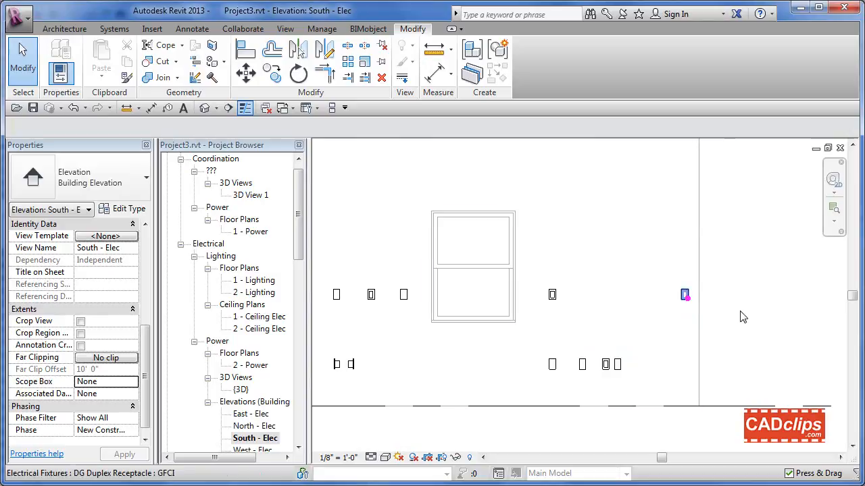
# - Add an aligned dimension from Level 1 up to the GFCI receptacle near the wall's right end
pyautogui.click(685, 295)
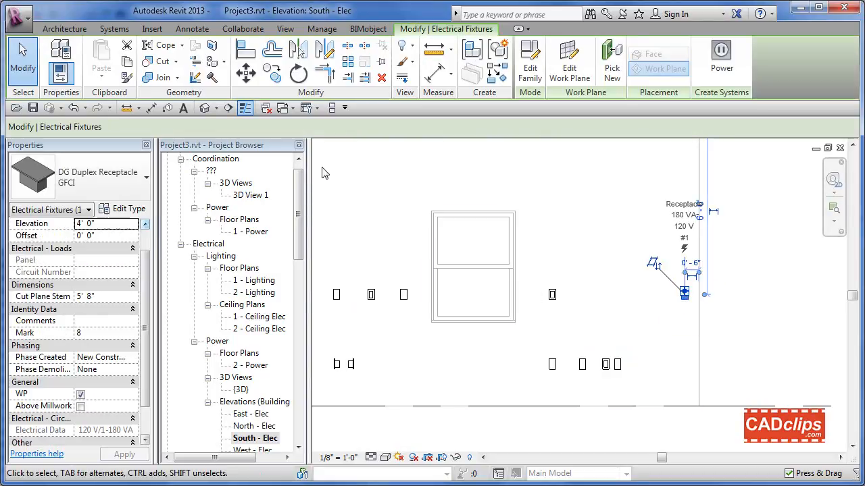
pyautogui.click(432, 76)
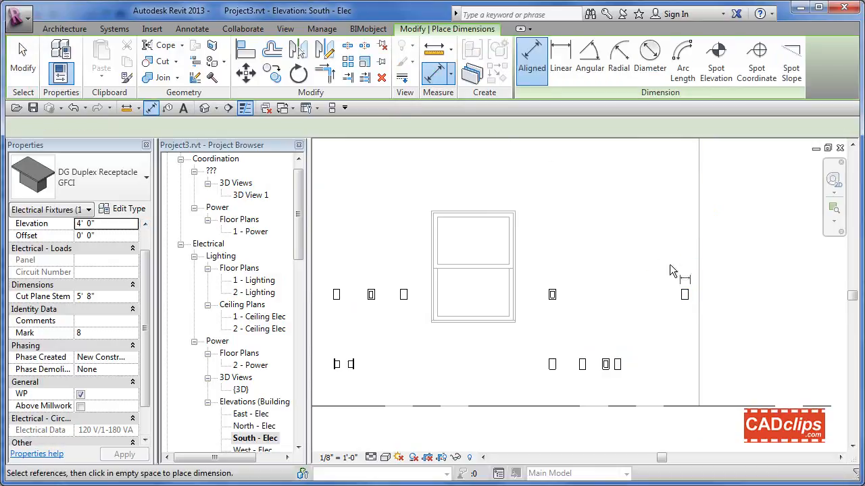
pyautogui.click(721, 408)
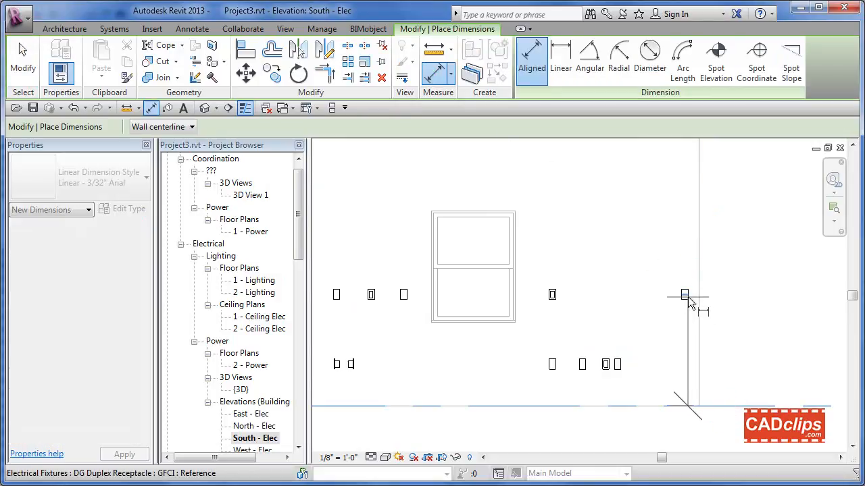
pyautogui.click(686, 296)
pyautogui.click(779, 306)
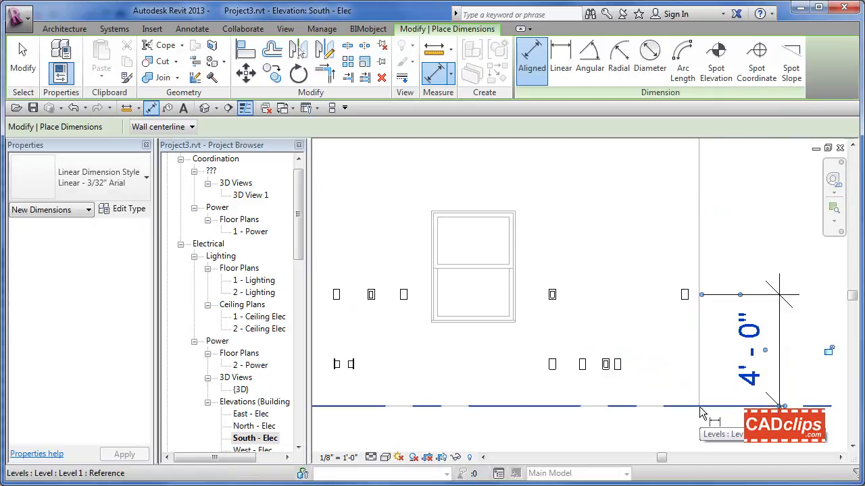
pyautogui.press('Escape')
pyautogui.press('Escape')
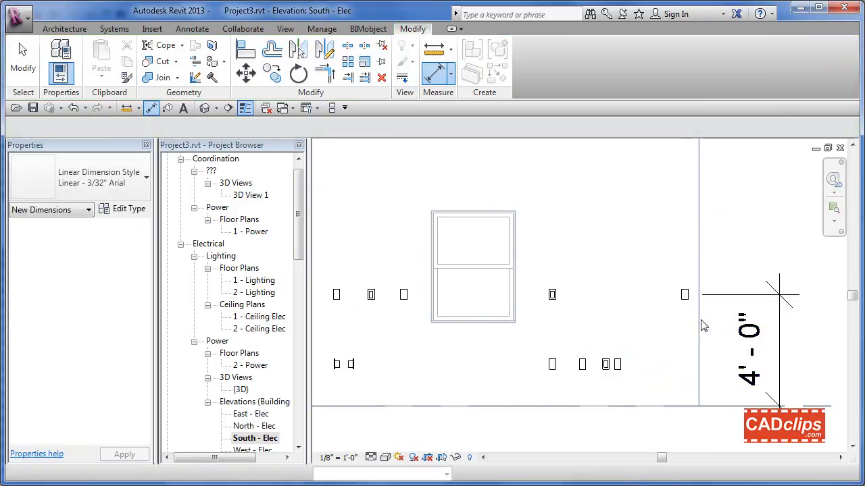
pyautogui.scroll(-2, 702, 326)
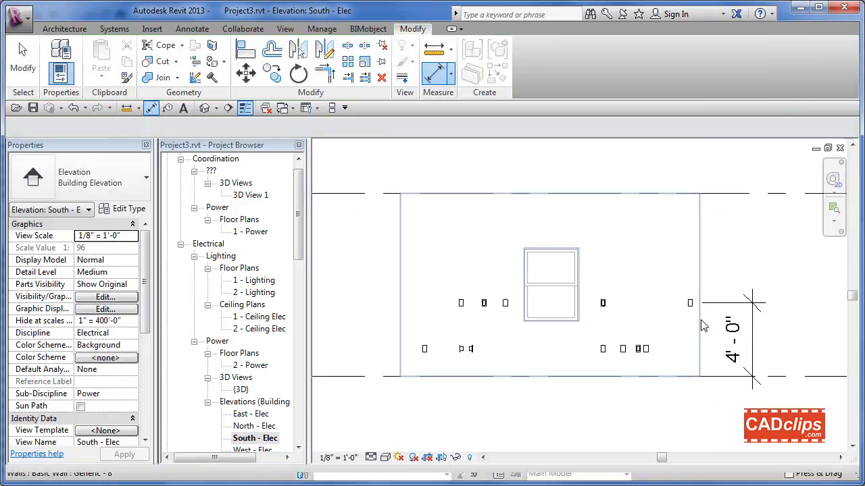
# - Draw a horizontal reference plane leftward from the GFCI receptacle near the wall's right end, 4' 0" above Level 1
pyautogui.click(65, 29)
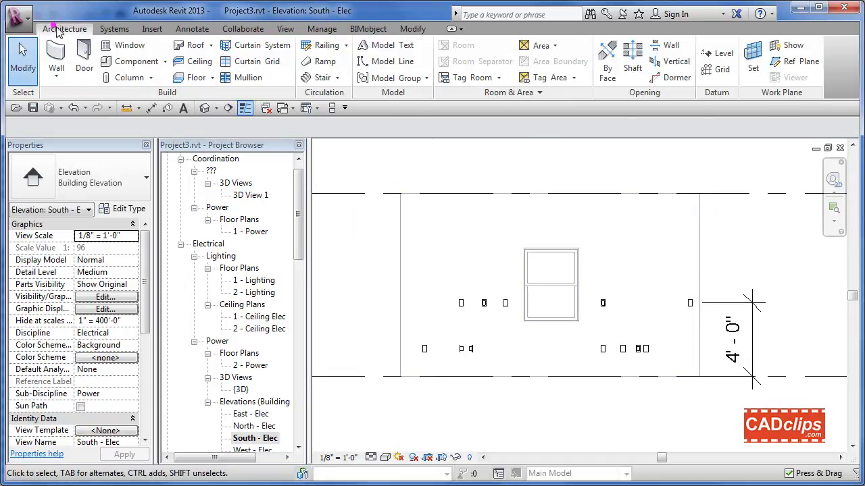
pyautogui.click(796, 60)
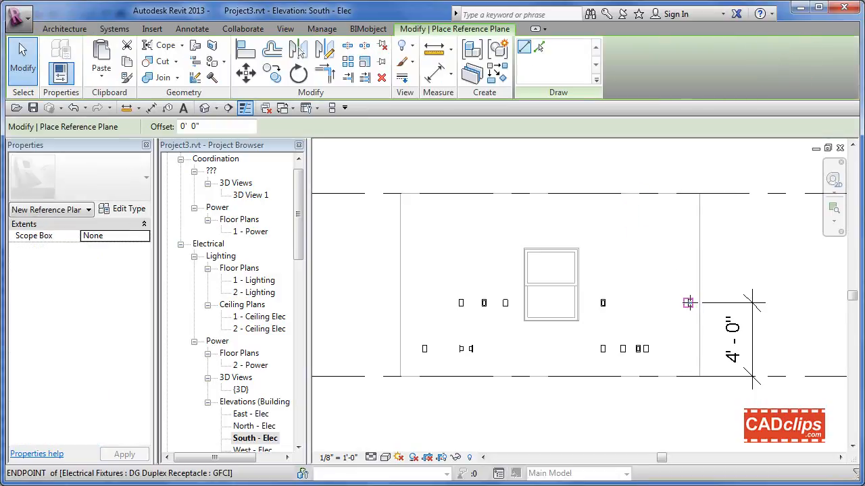
pyautogui.scroll(3, 690, 302)
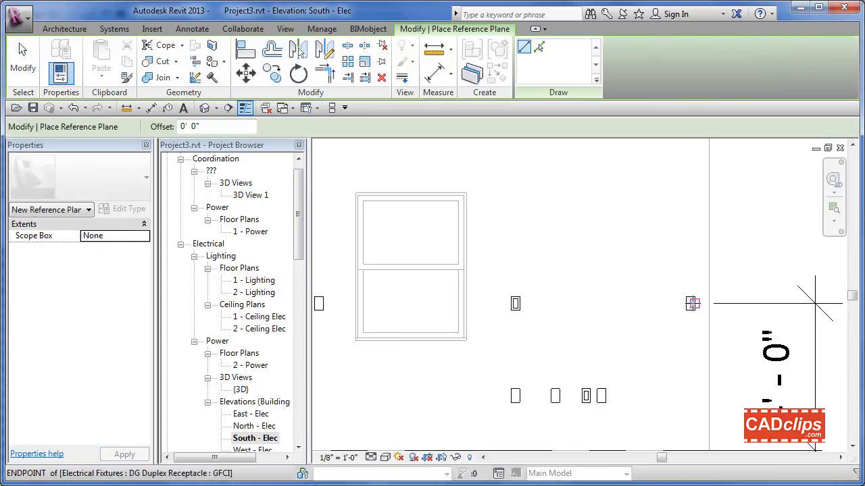
pyautogui.click(692, 303)
pyautogui.click(568, 303)
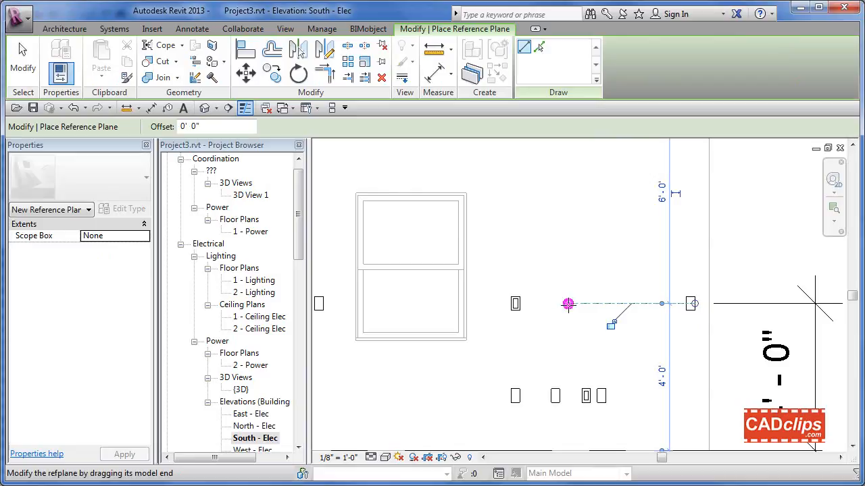
pyautogui.scroll(-1, 568, 304)
pyautogui.moveTo(551, 316); pyautogui.dragTo(521, 316, button='middle')
pyautogui.press('Escape')
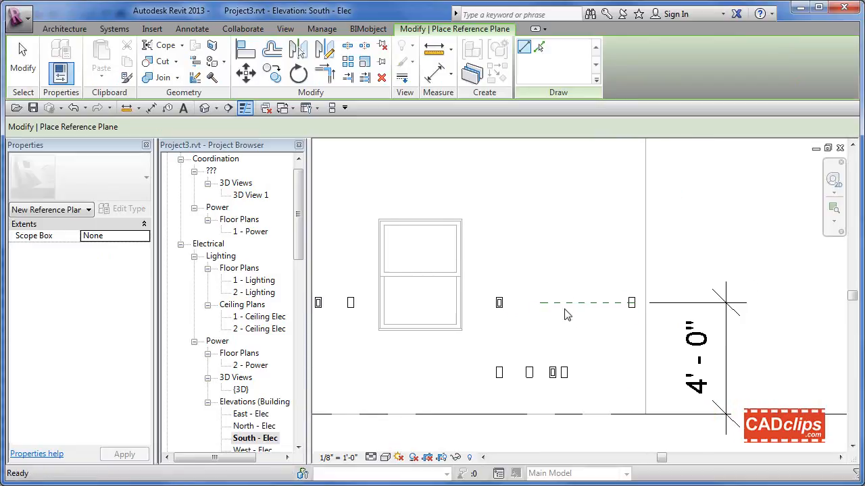
# - Extend the reference plane's right end beyond the wall and past the GFCI receptacle's height dimension
pyautogui.click(569, 304)
pyautogui.moveTo(564, 300); pyautogui.dragTo(484, 284, button='middle')
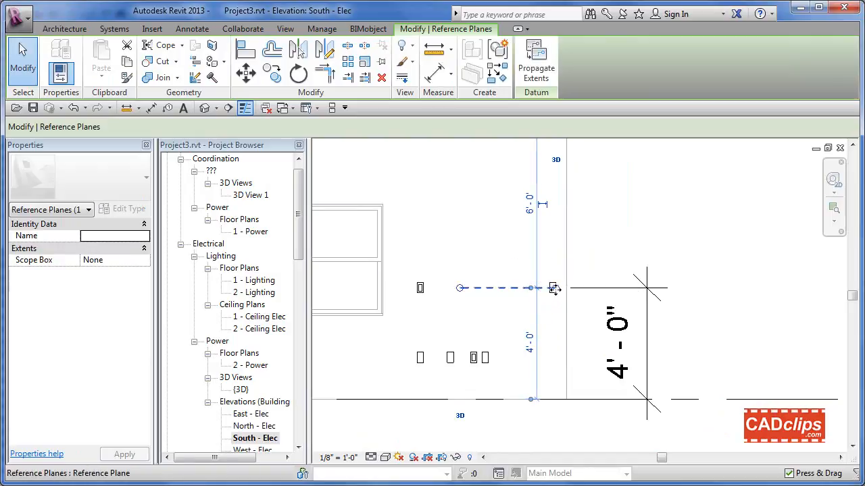
pyautogui.moveTo(554, 288); pyautogui.dragTo(758, 288)
pyautogui.press('Escape')
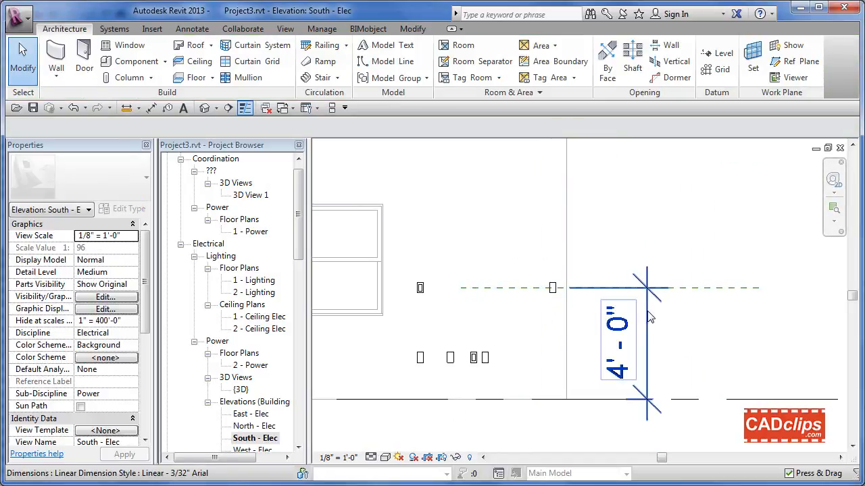
# - Move the upper witness line of the GFCI receptacle's height dimension onto the reference plane
pyautogui.click(608, 289)
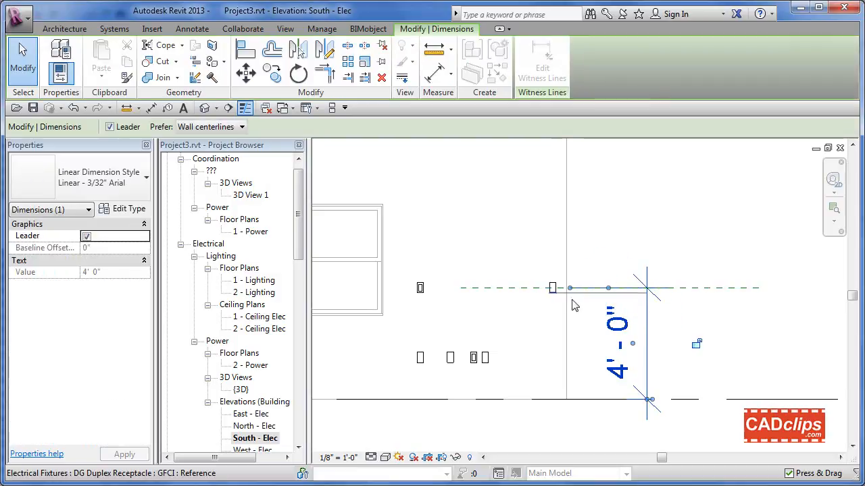
pyautogui.click(708, 316)
pyautogui.moveTo(706, 289); pyautogui.dragTo(681, 291)
pyautogui.click(712, 328)
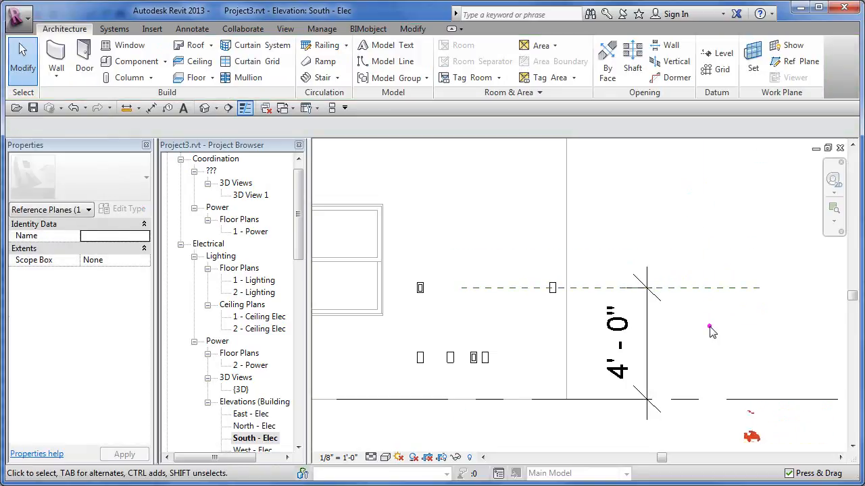
# - Copy the reference plane 2' 0" upward, leaving the original at the receptacle's height
pyautogui.click(701, 288)
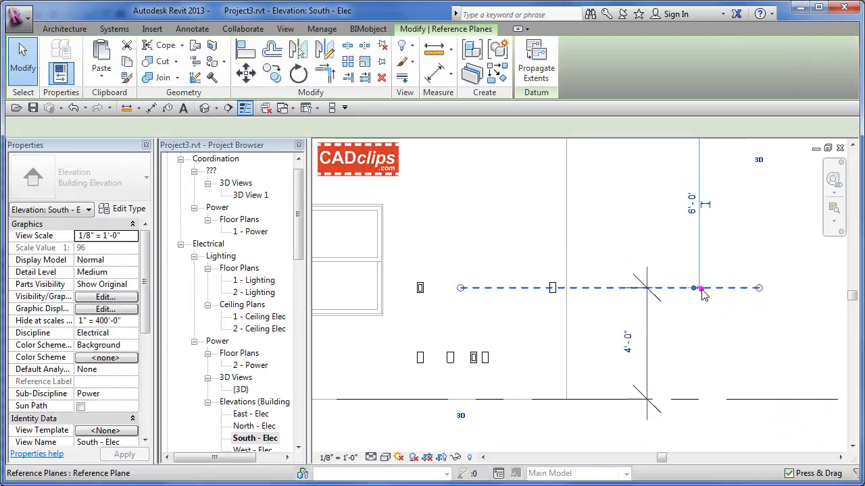
pyautogui.moveTo(701, 289); pyautogui.dragTo(703, 233)
pyautogui.click(750, 265)
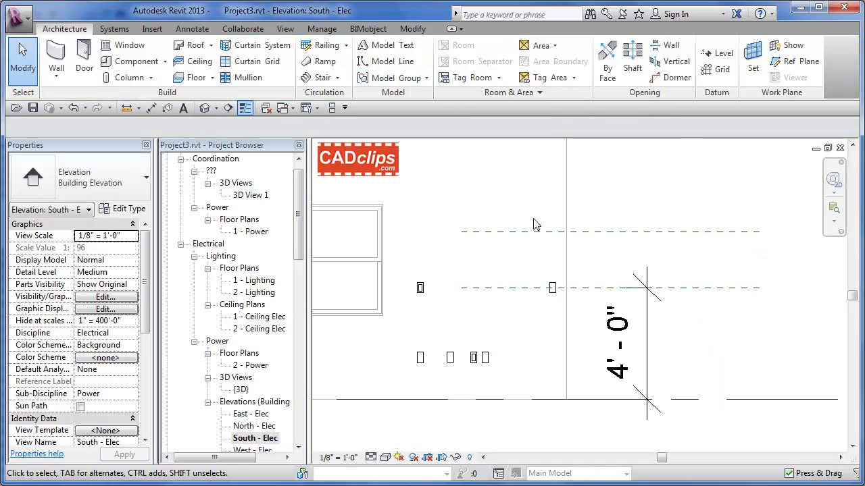
# - Add an aligned dimension from Level 1 to the upper reference plane, placed to the right of the existing dimension
pyautogui.click(651, 292)
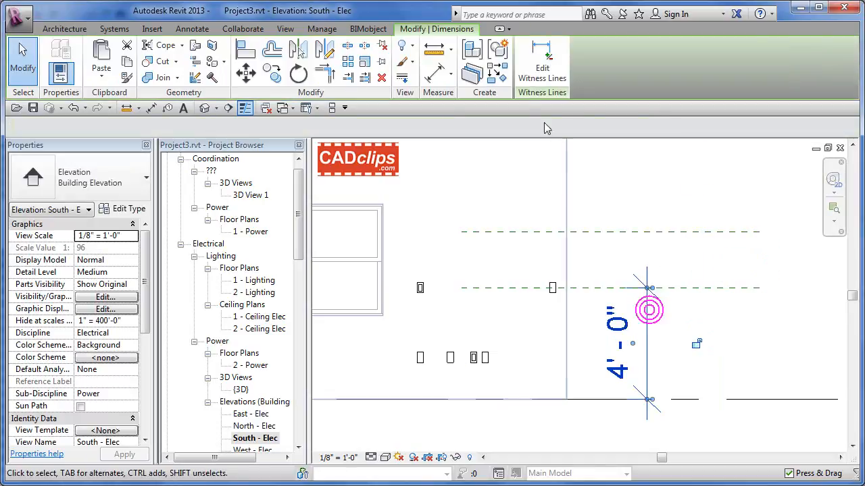
pyautogui.press('d')
pyautogui.press('i')
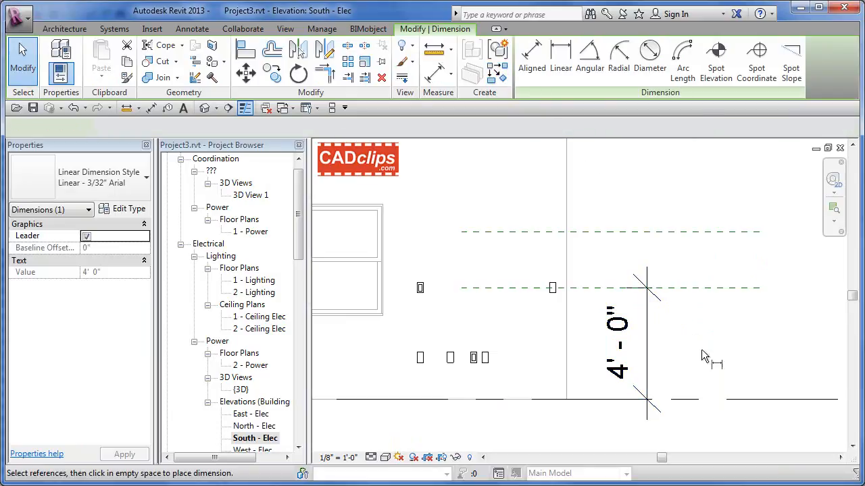
pyautogui.click(696, 399)
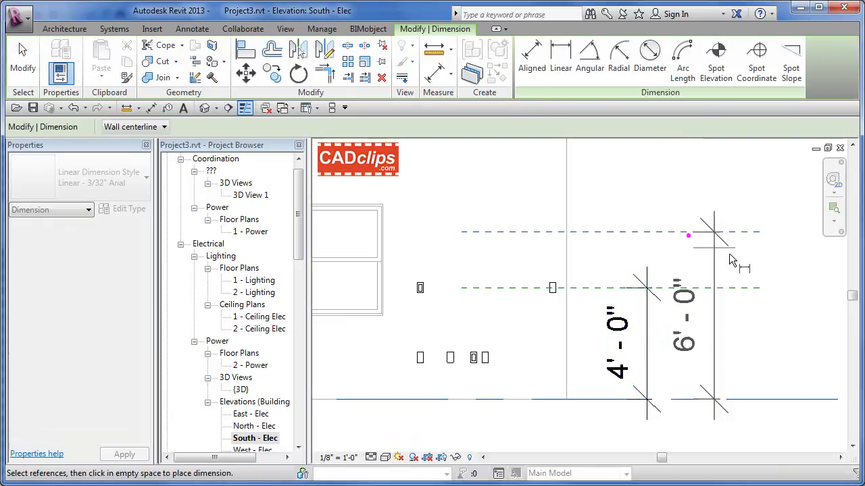
pyautogui.click(686, 234)
pyautogui.click(736, 252)
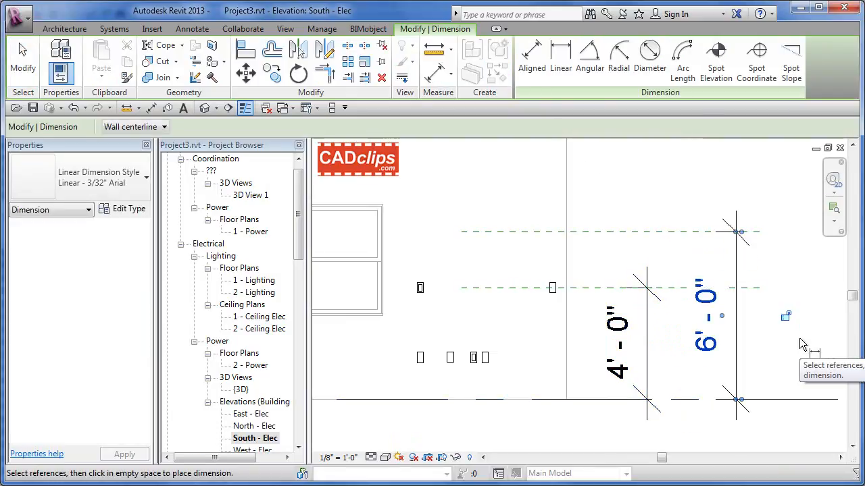
pyautogui.press('Escape')
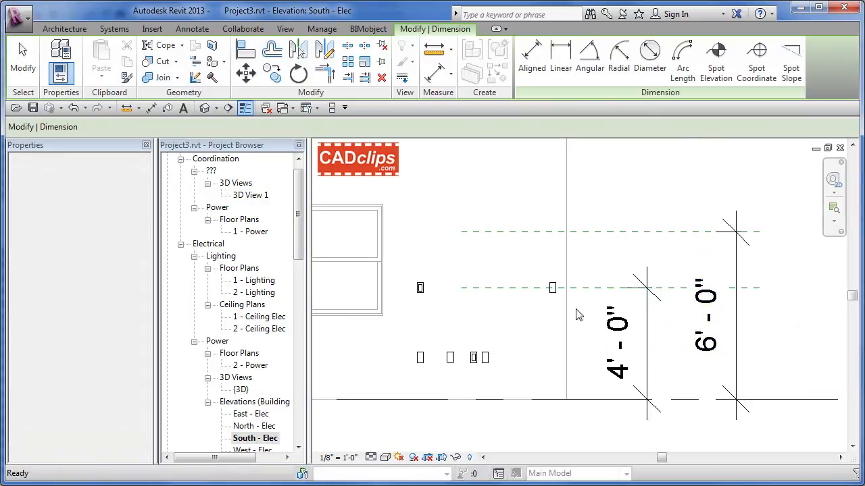
pyautogui.press('Escape')
pyautogui.click(524, 287)
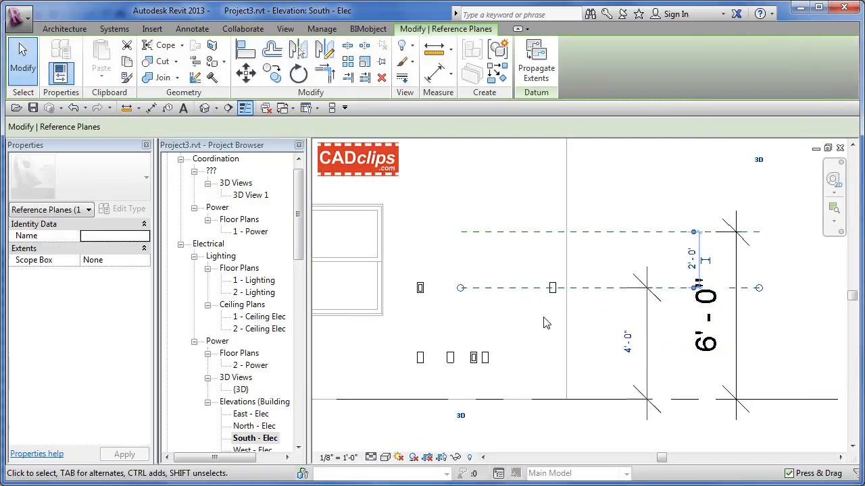
pyautogui.click(594, 200)
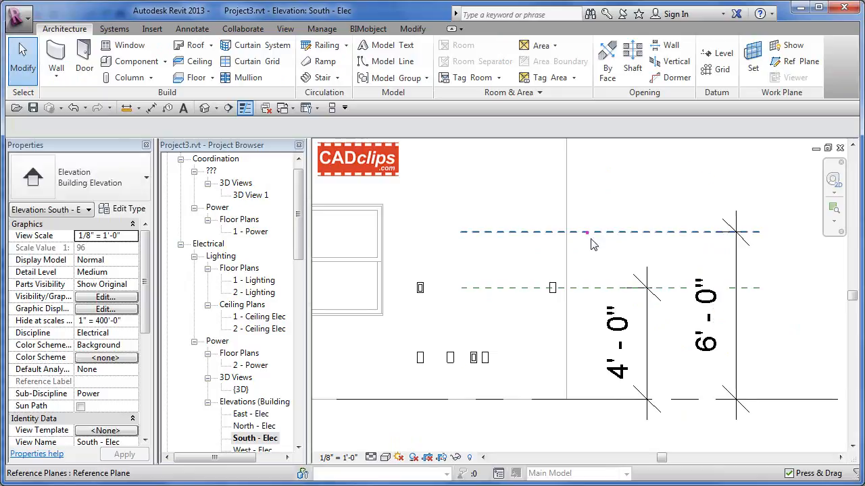
pyautogui.click(587, 232)
pyautogui.click(599, 252)
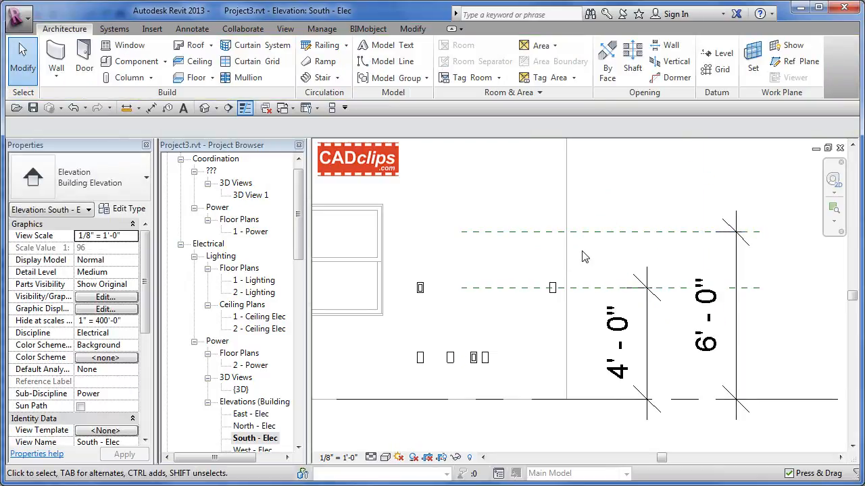
# - Tile the open views and maximize the 1 - Power floor plan to examine its receptacle symbols
pyautogui.click(285, 28)
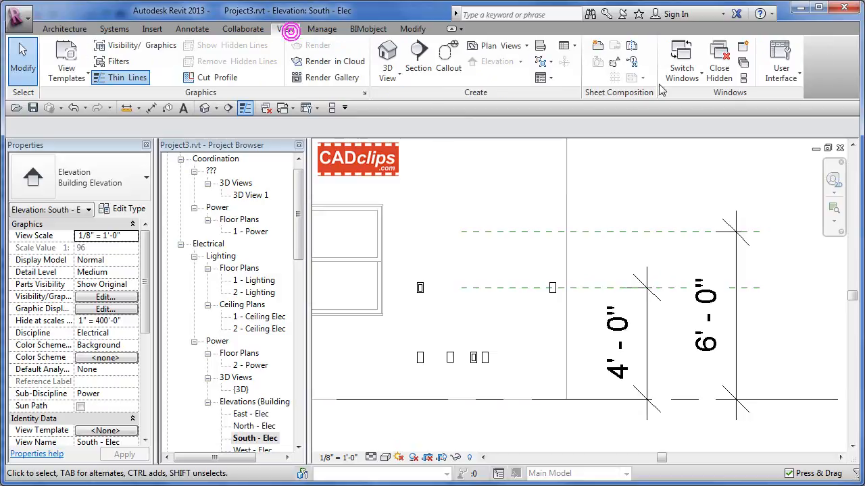
pyautogui.click(744, 79)
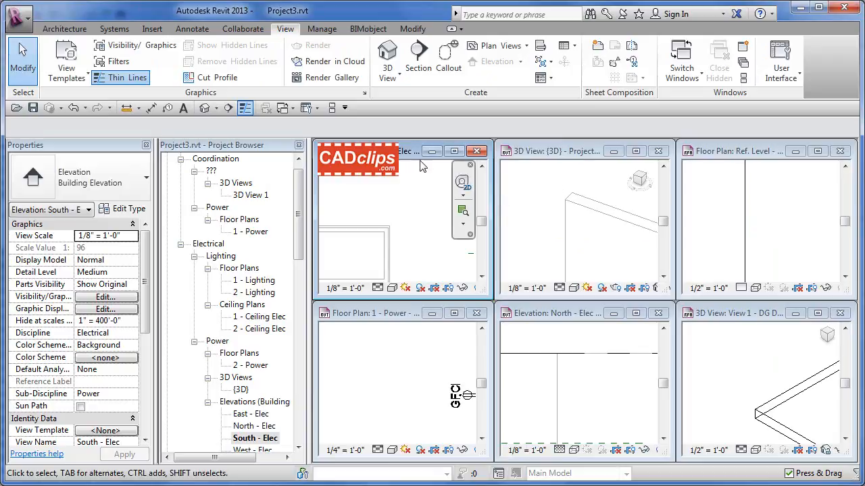
pyautogui.click(414, 346)
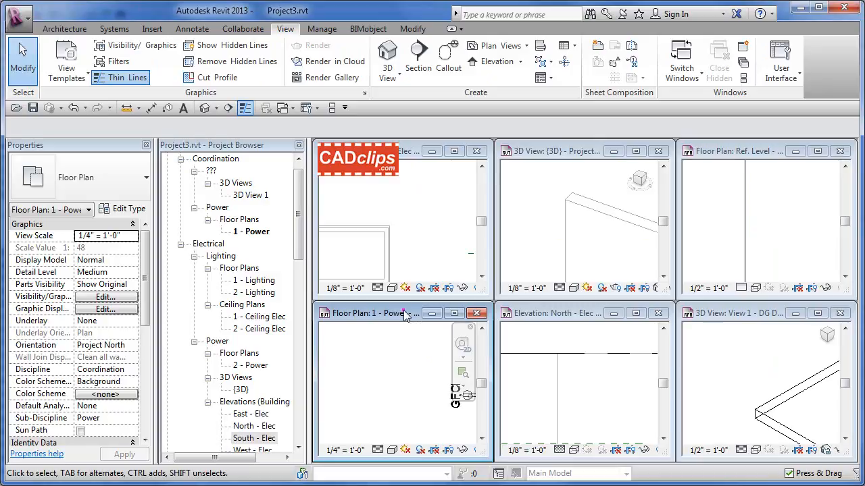
pyautogui.doubleClick(404, 314)
pyautogui.middleClick(571, 290)
pyautogui.middleClick(571, 289)
pyautogui.scroll(-1, 572, 290)
pyautogui.moveTo(622, 246); pyautogui.dragTo(621, 253, button='middle')
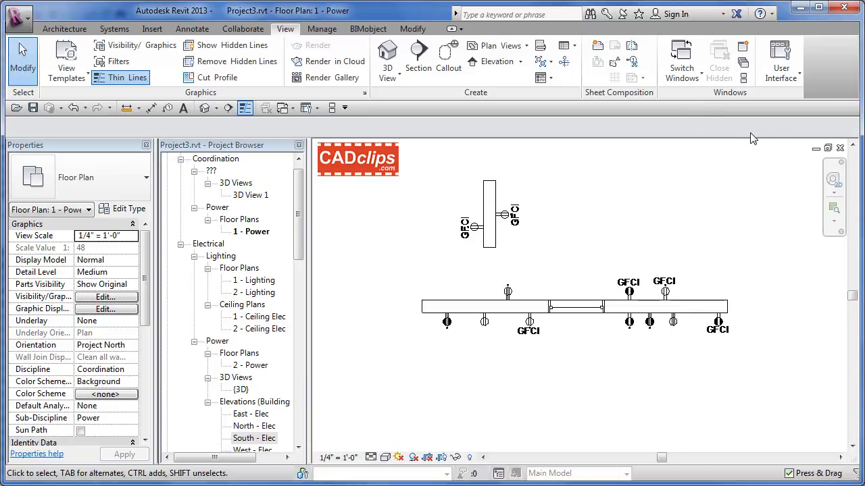
# - Close the hidden project views so that only the 1 - Power floor plan stays open in the project
pyautogui.click(815, 148)
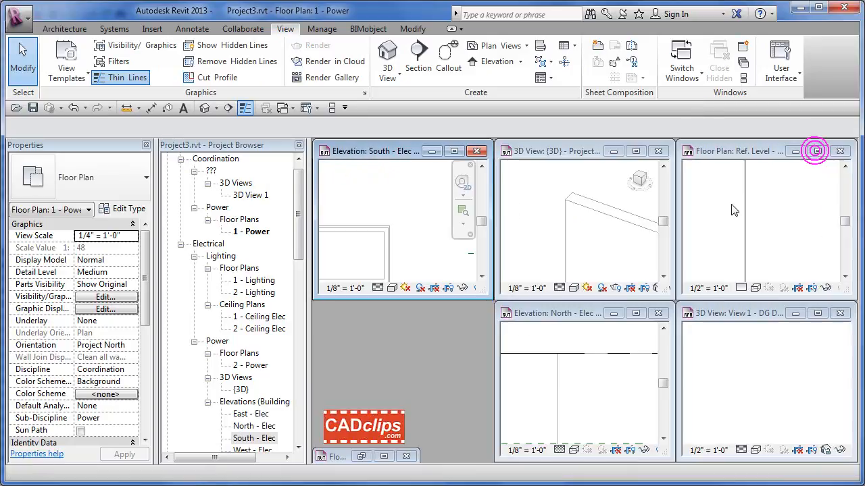
pyautogui.click(636, 152)
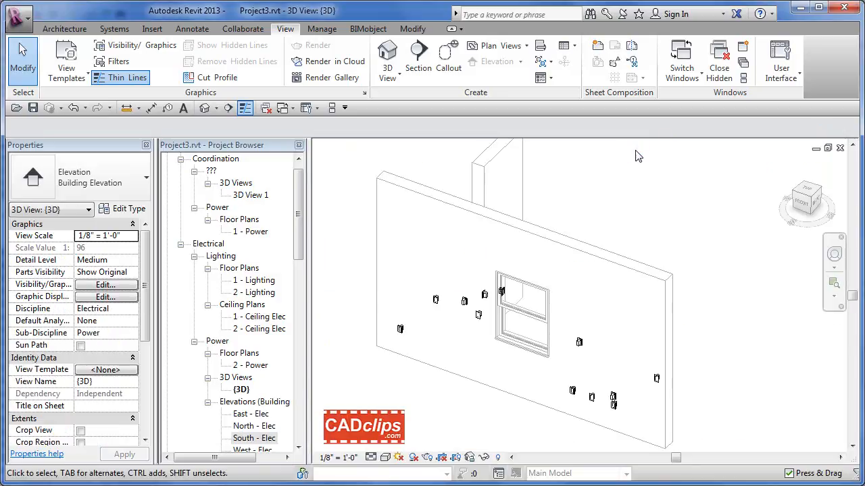
pyautogui.click(720, 73)
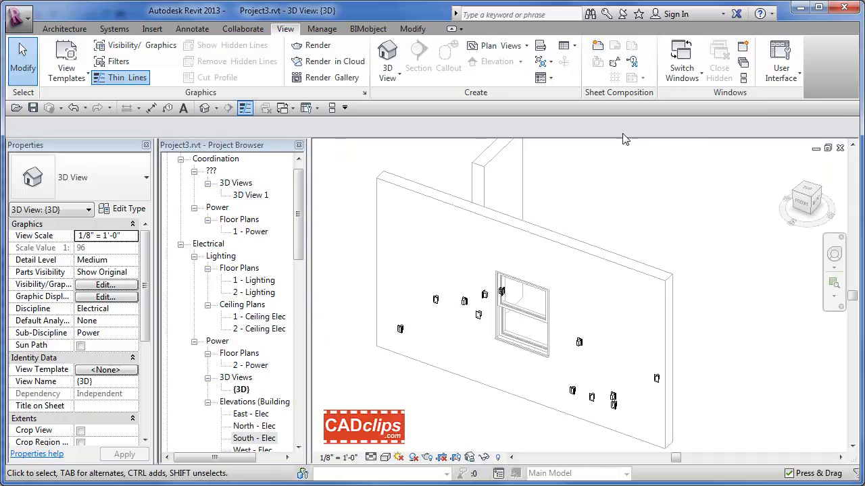
pyautogui.doubleClick(268, 233)
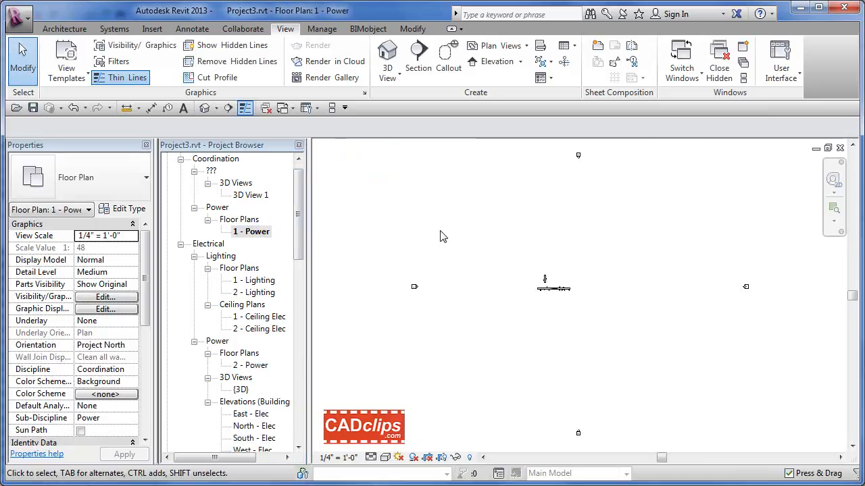
pyautogui.click(719, 69)
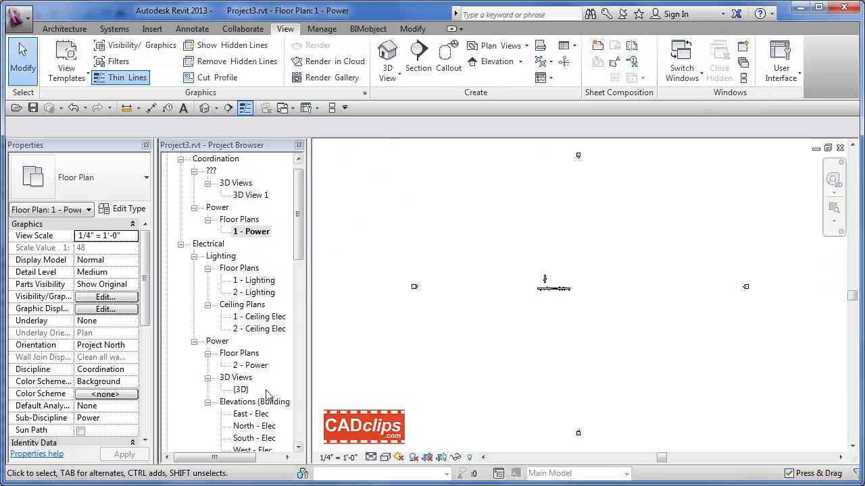
# - Open the South - Elec elevation and tile it beside the 1 - Power floor plan, closing the DG Duplex Receptacle family view
pyautogui.doubleClick(255, 439)
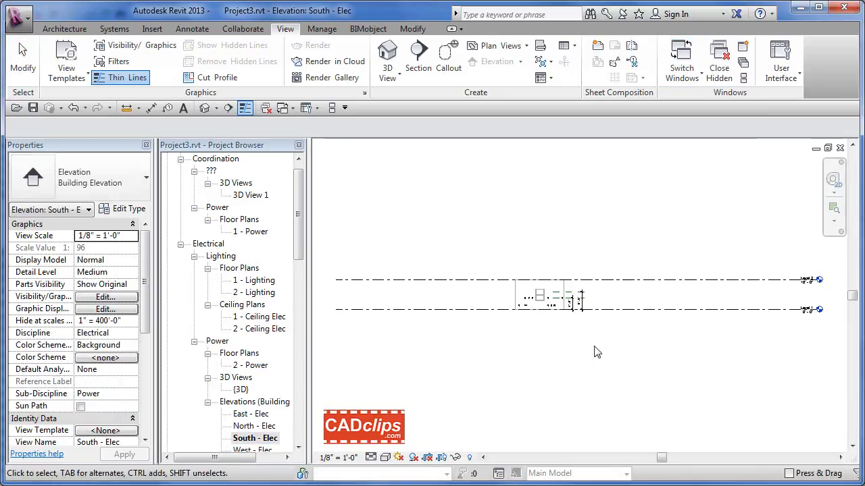
pyautogui.click(744, 79)
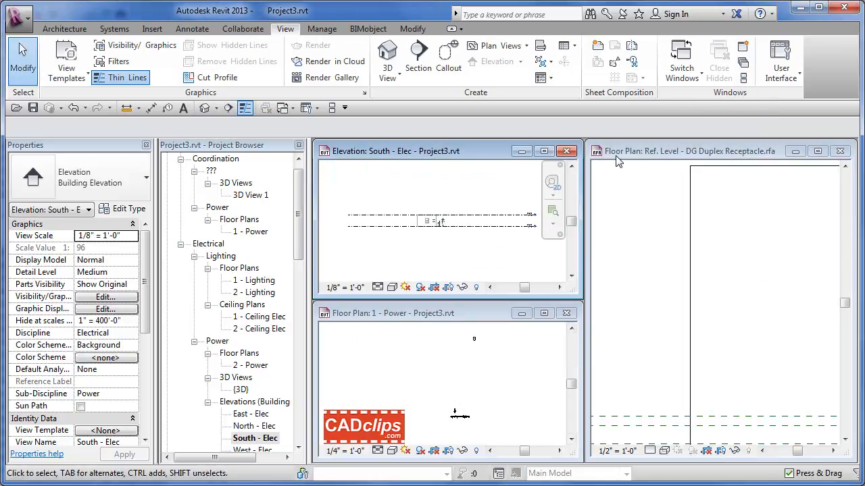
pyautogui.moveTo(772, 151); pyautogui.dragTo(712, 150)
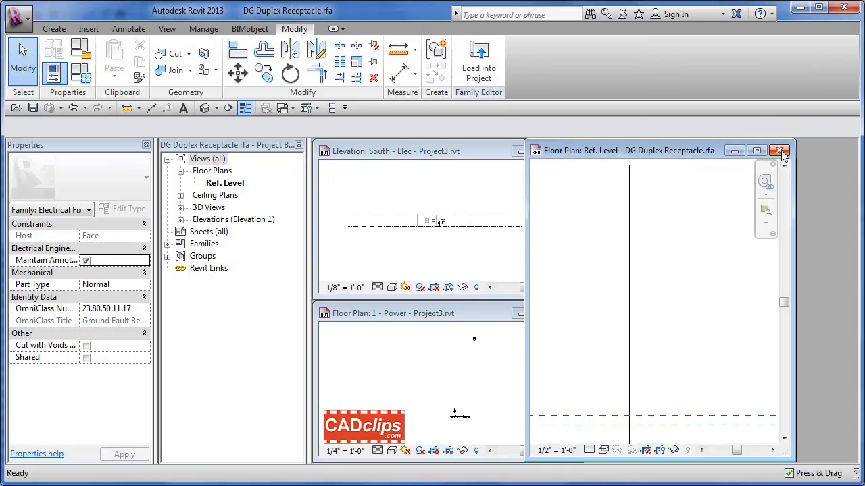
pyautogui.click(781, 150)
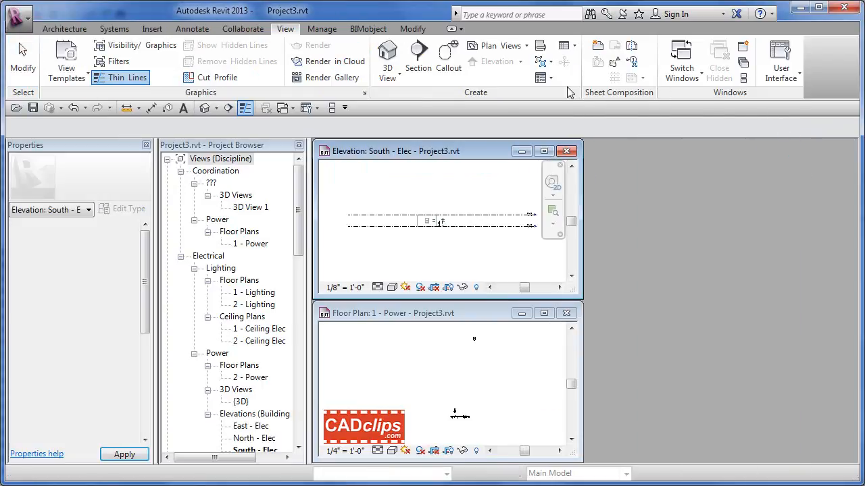
pyautogui.click(743, 77)
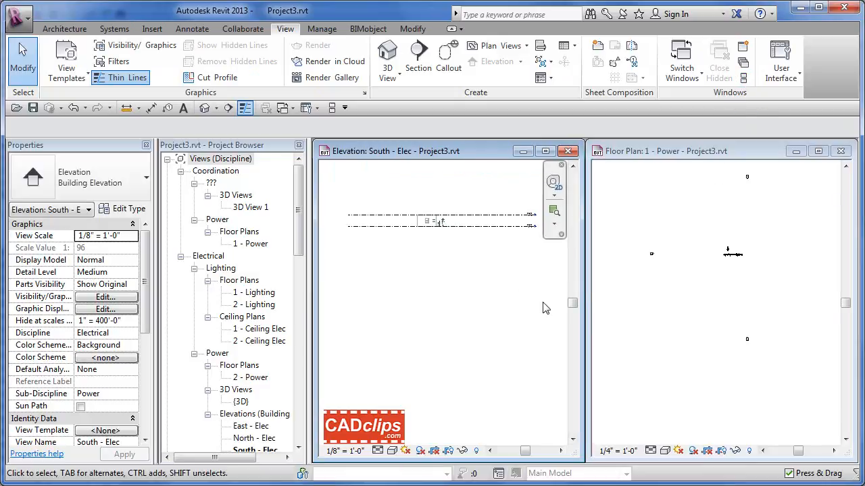
pyautogui.moveTo(471, 274); pyautogui.dragTo(473, 341, button='middle')
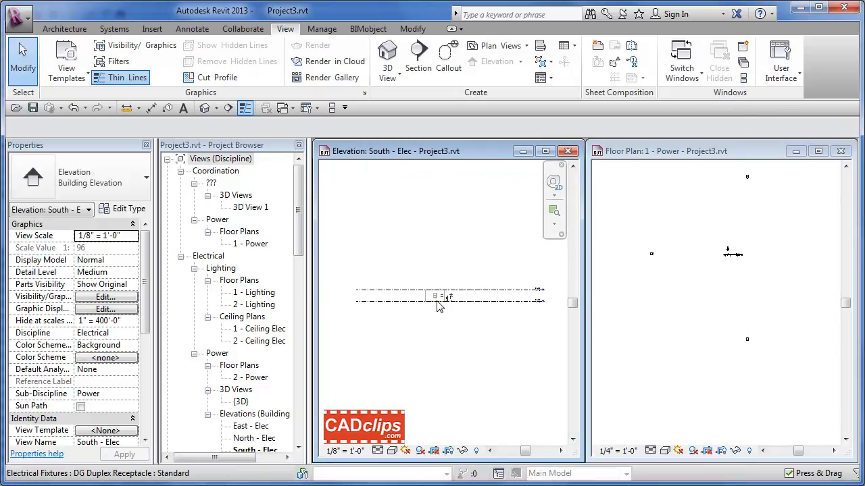
pyautogui.scroll(5, 438, 305)
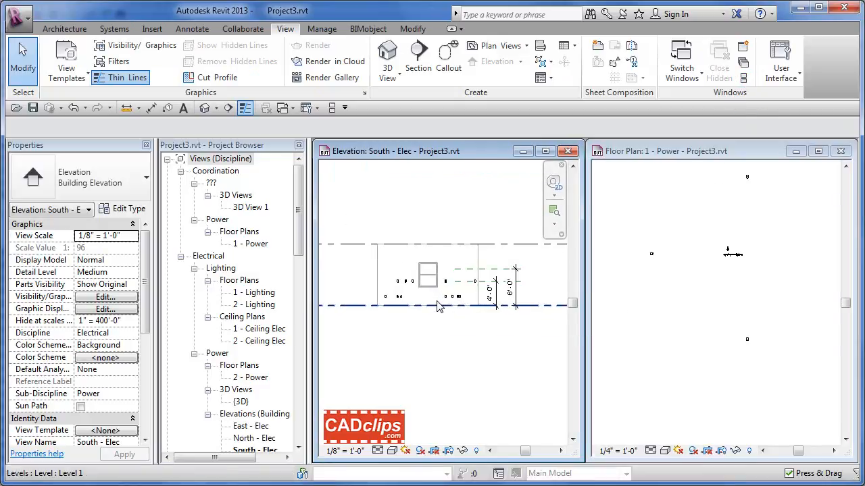
# - Examine the receptacle symbols along the wall in the 1 - Power plan against the dimensioned reference planes in the South - Elec elevation
pyautogui.moveTo(471, 234); pyautogui.dragTo(469, 259, button='middle')
pyautogui.scroll(1, 463, 257)
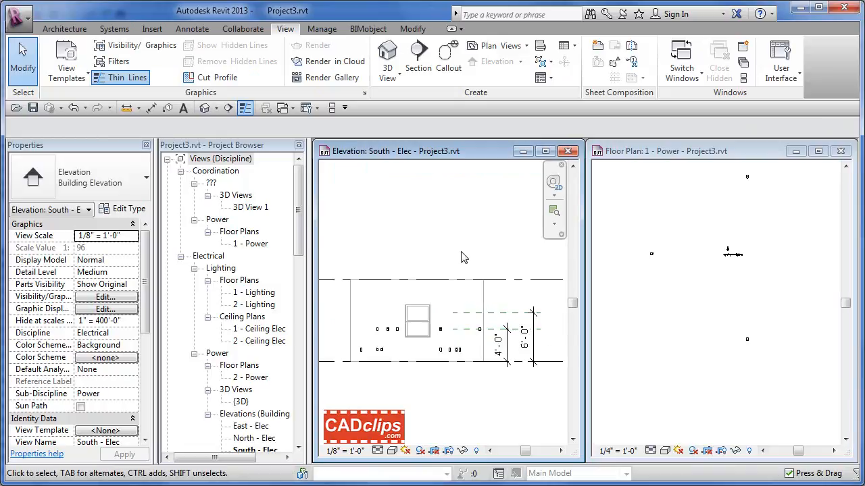
pyautogui.click(724, 258)
pyautogui.scroll(3, 724, 258)
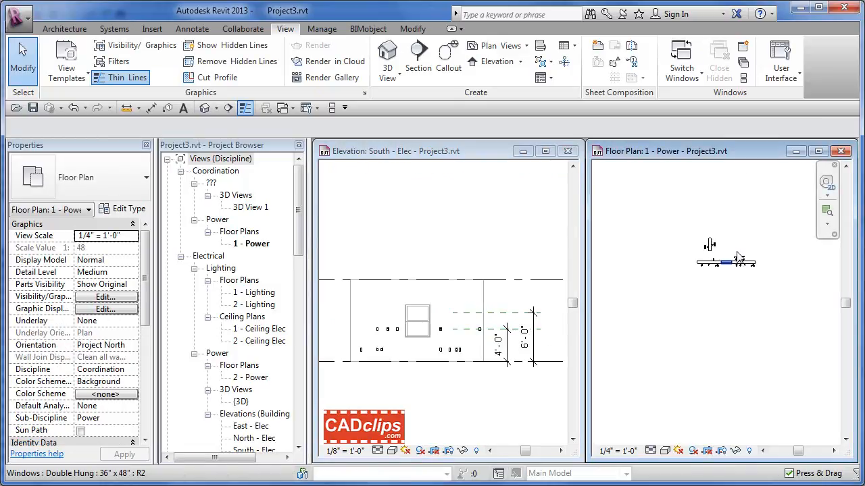
pyautogui.scroll(4, 739, 258)
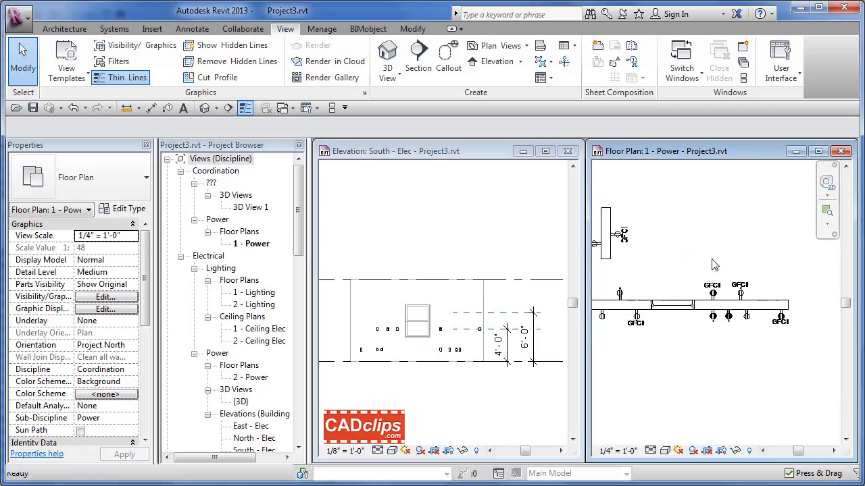
pyautogui.scroll(1, 711, 260)
pyautogui.moveTo(730, 323); pyautogui.dragTo(721, 329, button='middle')
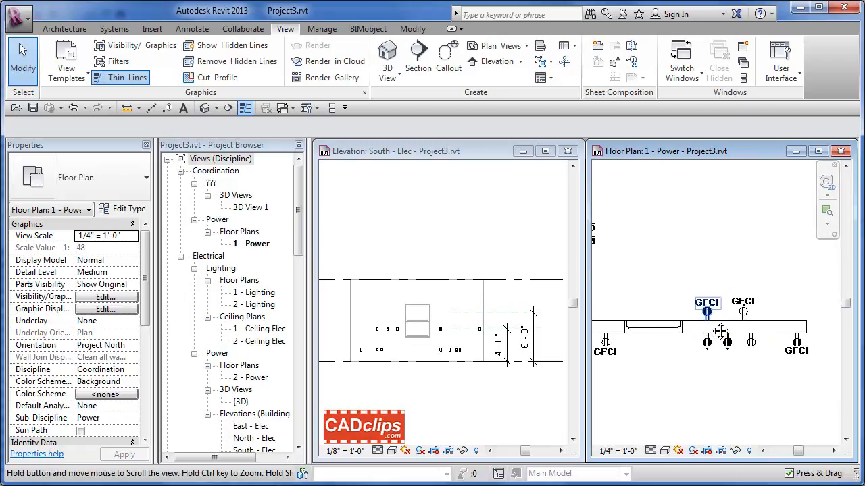
pyautogui.moveTo(727, 363); pyautogui.dragTo(702, 365, button='middle')
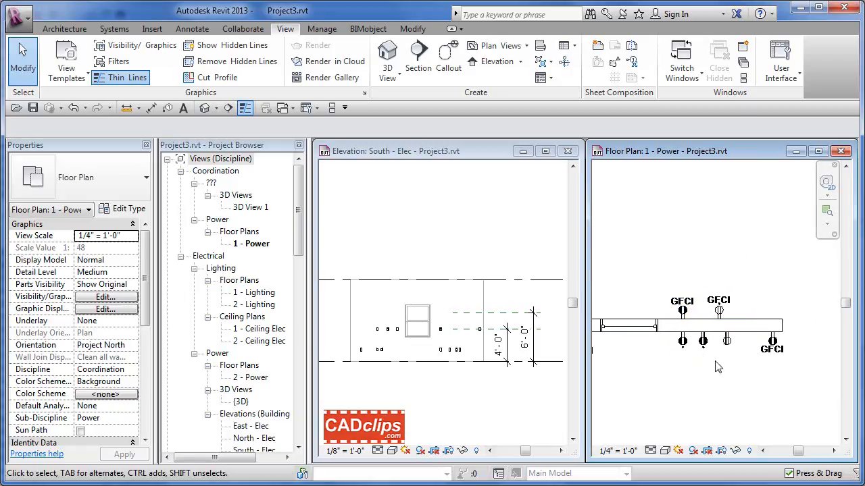
pyautogui.click(498, 377)
pyautogui.scroll(3, 498, 377)
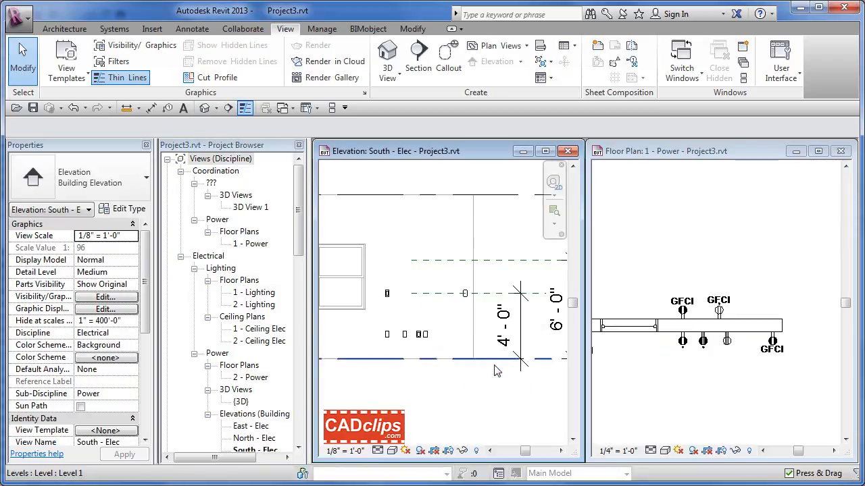
pyautogui.moveTo(498, 377); pyautogui.dragTo(464, 379, button='middle')
pyautogui.scroll(1, 464, 378)
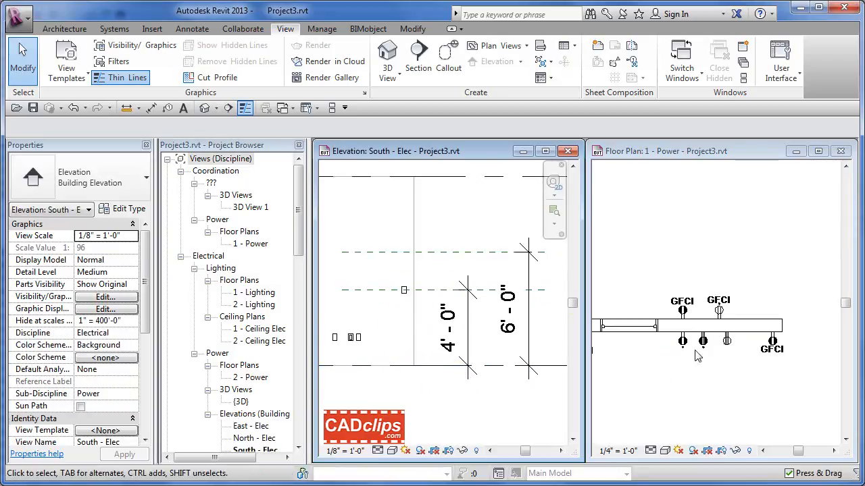
# - Raise the GFCI receptacle at the wall's right end to an elevation of 6' 5", just above the upper reference plane in the South elevation
pyautogui.click(773, 348)
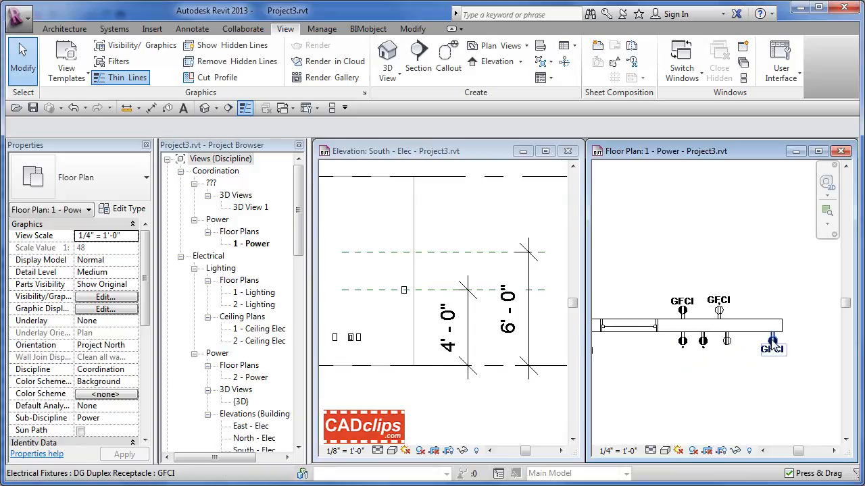
pyautogui.click(714, 363)
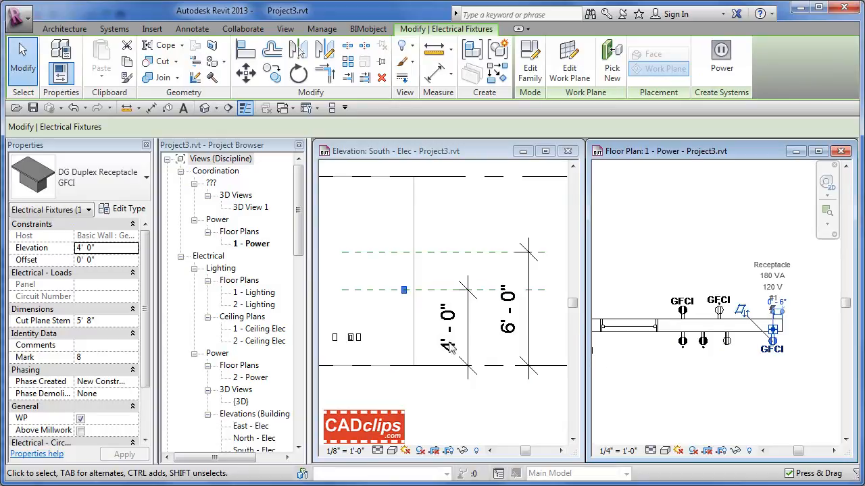
pyautogui.click(404, 291)
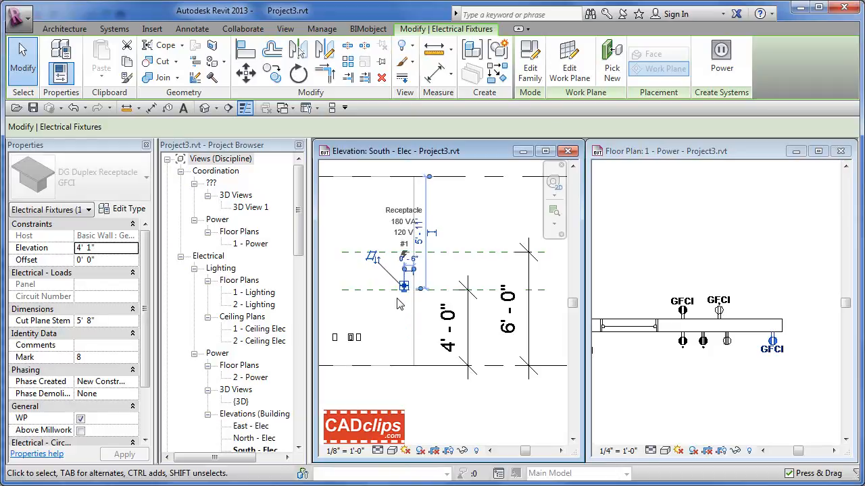
pyautogui.press('Up')
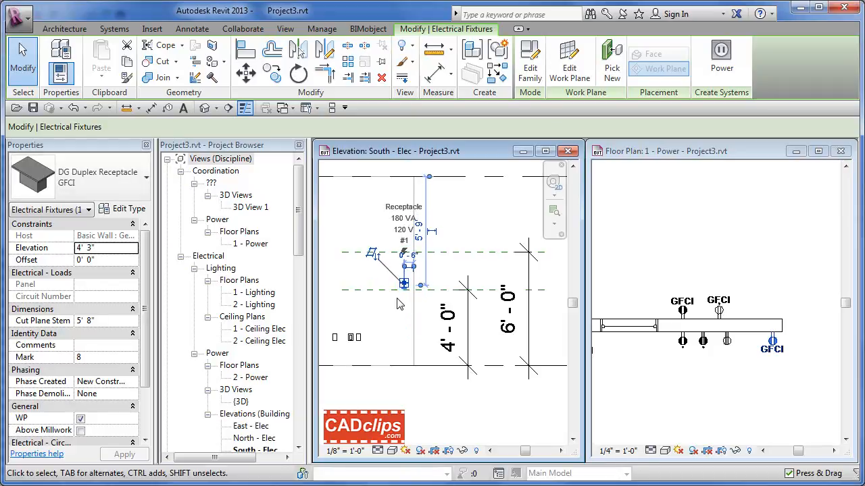
pyautogui.press('Up')
pyautogui.press('Up')
pyautogui.press('Up')
pyautogui.press('Up')
pyautogui.press('Up')
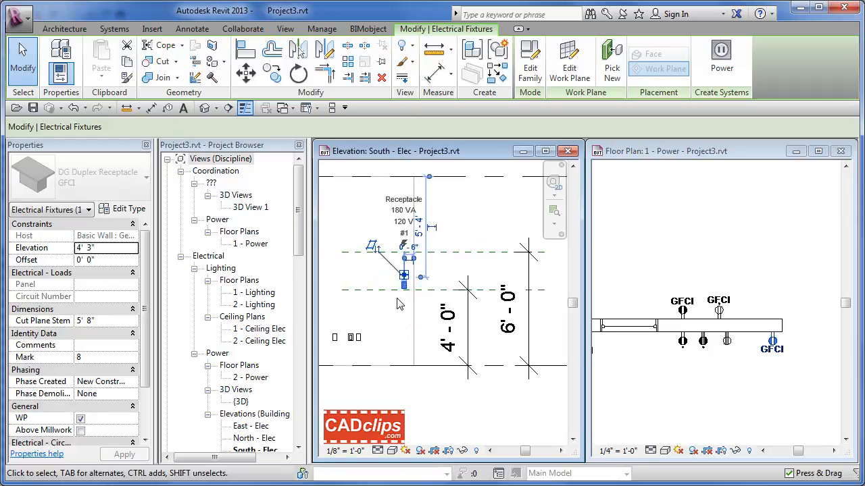
pyautogui.press('Up')
pyautogui.press('Up')
pyautogui.press('Up')
pyautogui.press('Up')
pyautogui.press('Up')
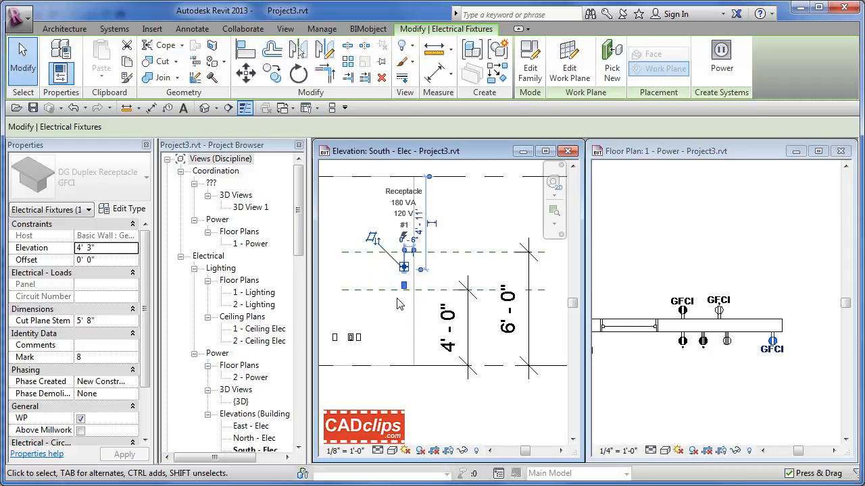
pyautogui.press('Up')
pyautogui.press('Up')
pyautogui.press('Up')
pyautogui.press('Up')
pyautogui.press('Up')
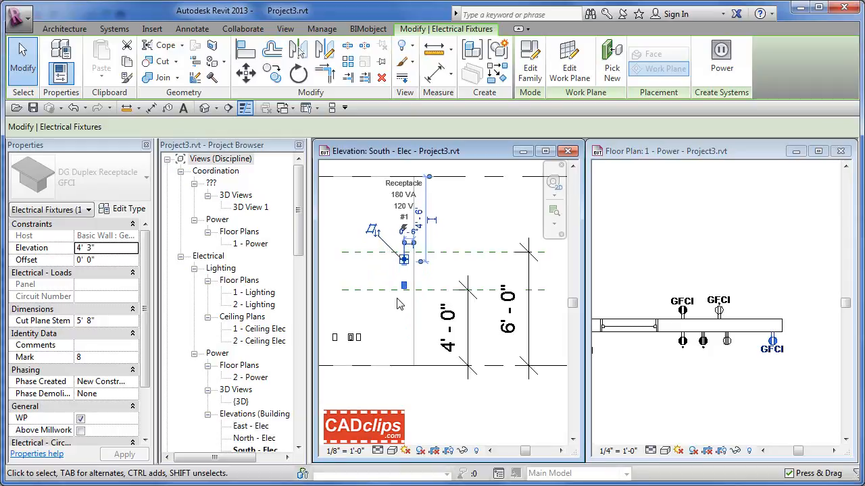
pyautogui.press('Up')
pyautogui.press('Up')
pyautogui.press('Up')
pyautogui.press('Up')
pyautogui.press('Up')
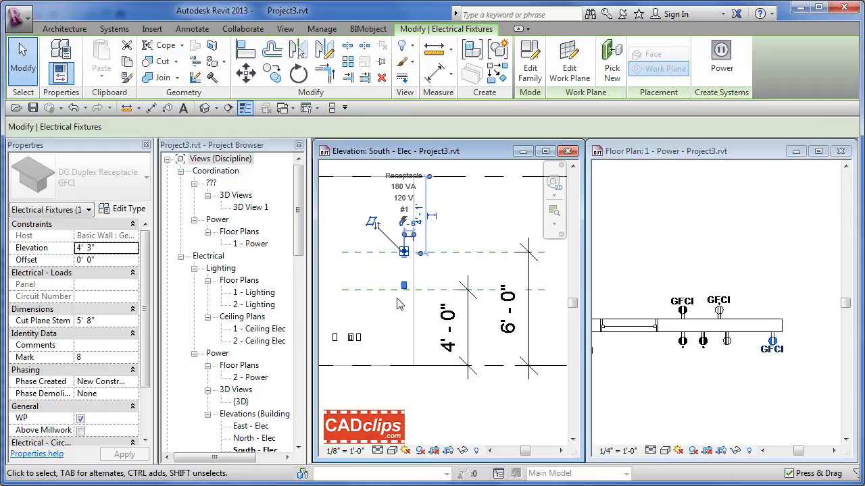
pyautogui.press('Up')
pyautogui.press('Up')
pyautogui.press('Up')
pyautogui.press('Up')
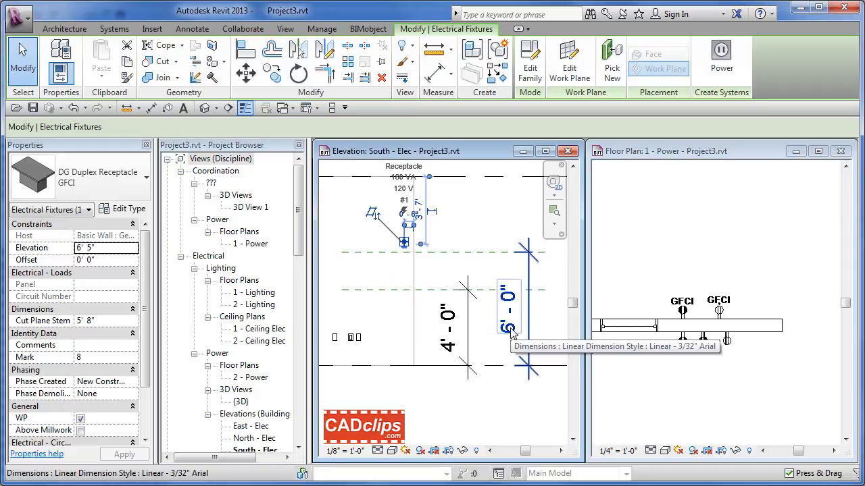
pyautogui.click(475, 225)
# - Inspect the lower and upper reference planes in the South elevation relative to the raised GFCI receptacle
pyautogui.scroll(2, 439, 246)
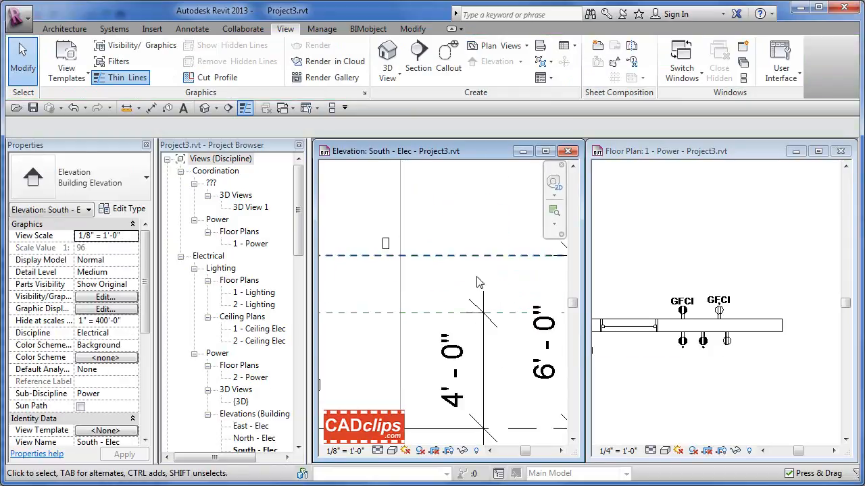
pyautogui.scroll(-1, 477, 283)
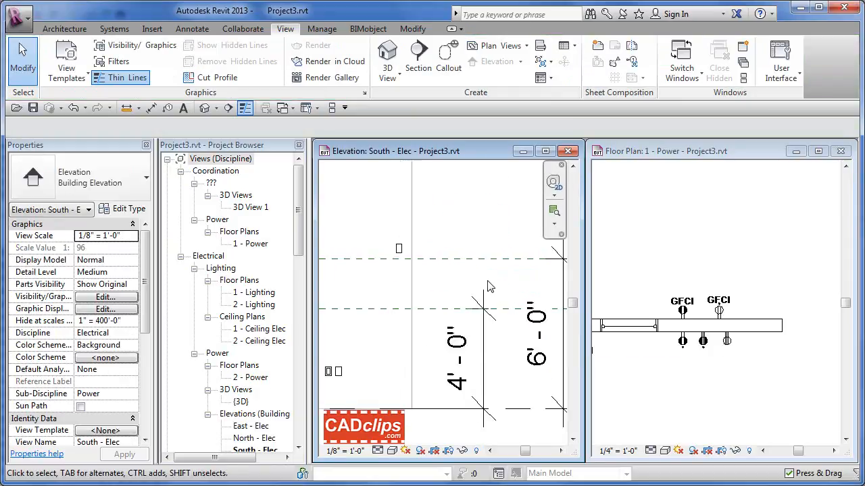
pyautogui.click(412, 304)
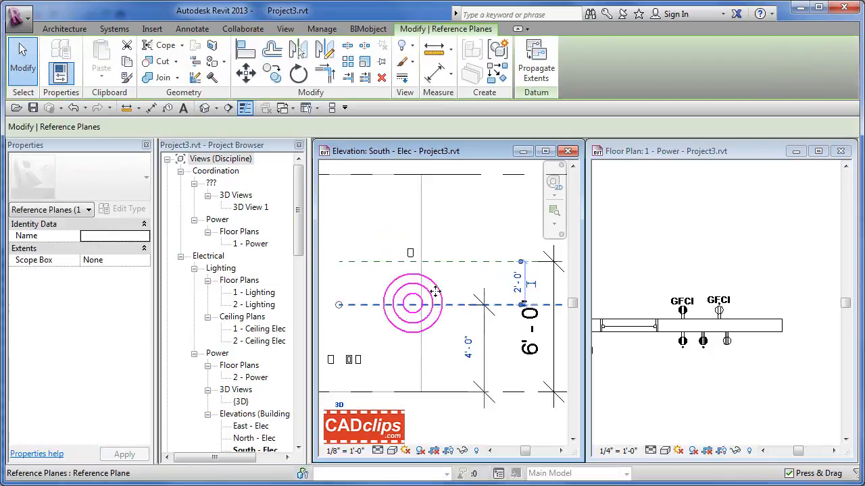
pyautogui.click(452, 262)
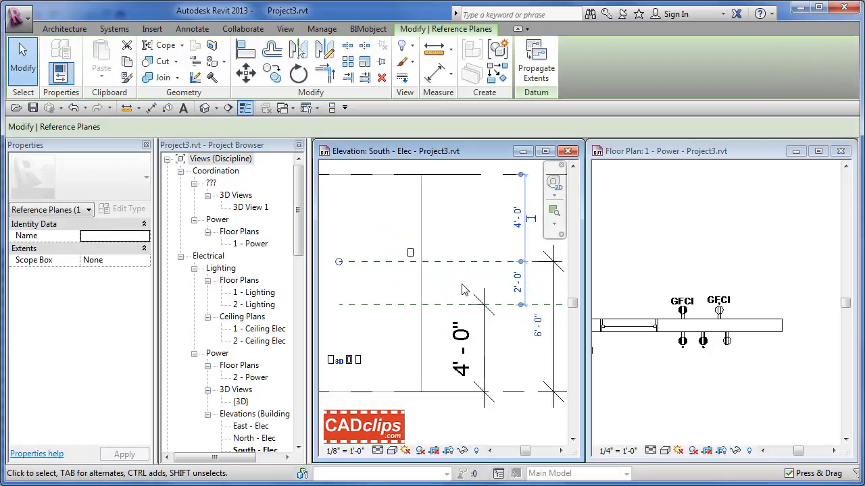
pyautogui.moveTo(464, 290); pyautogui.dragTo(431, 295, button='middle')
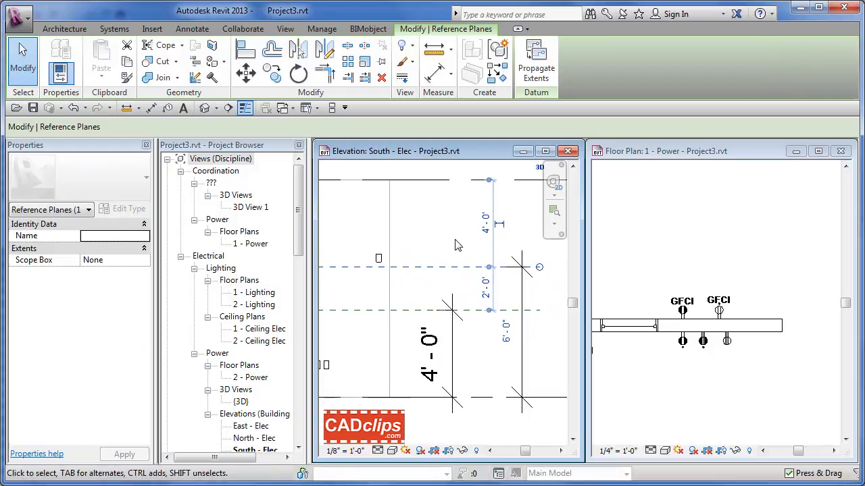
pyautogui.click(400, 236)
# - Move the GFCI receptacle further up the wall in the South elevation to an elevation of 8' 5"
pyautogui.moveTo(379, 257); pyautogui.dragTo(385, 226)
pyautogui.click(448, 203)
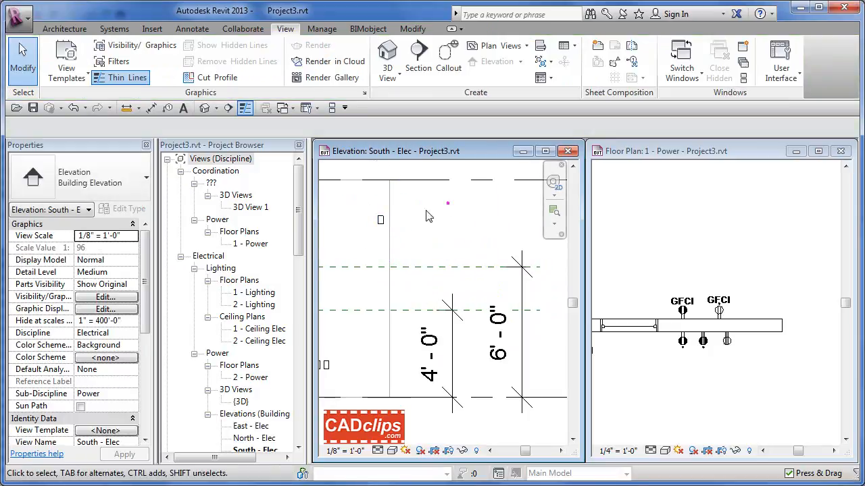
pyautogui.click(382, 221)
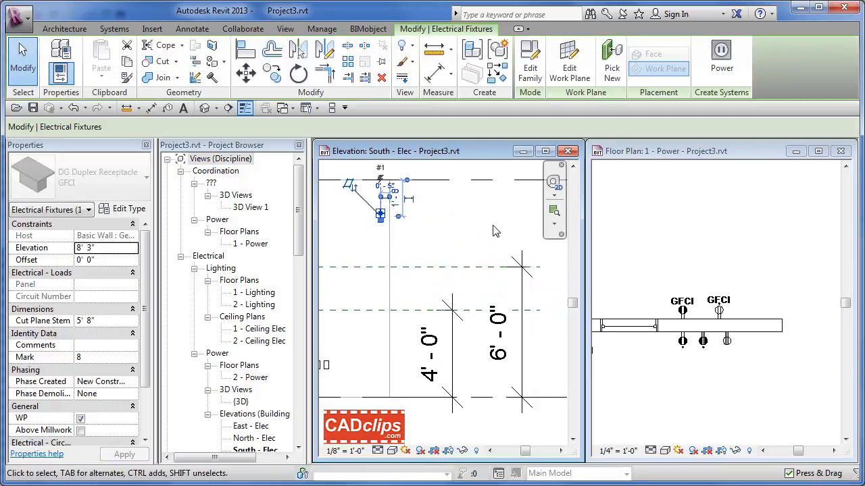
pyautogui.press('Up')
pyautogui.click(458, 223)
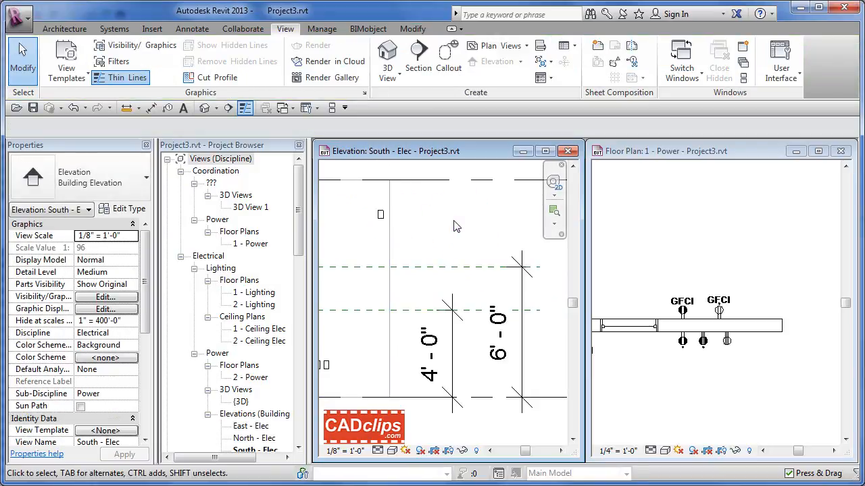
pyautogui.click(383, 220)
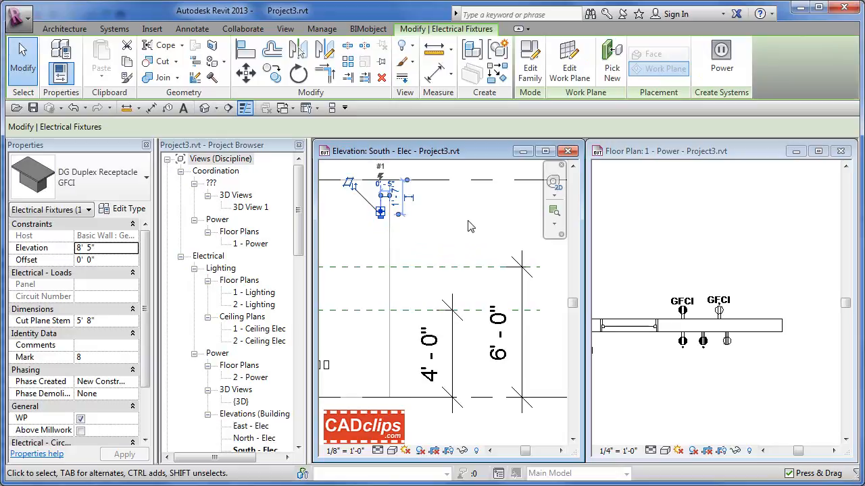
pyautogui.click(470, 227)
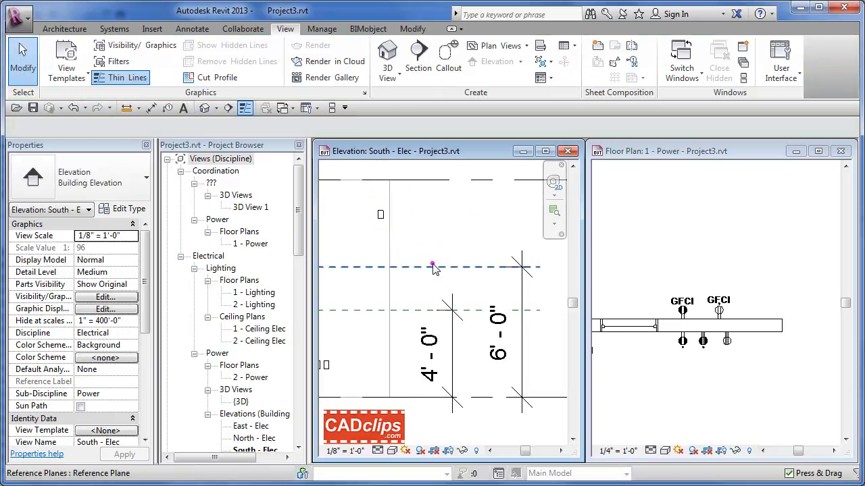
# - Compare the upper reference plane with the top and cut plane offsets in the 1 - Power plan's View Range settings
pyautogui.click(434, 267)
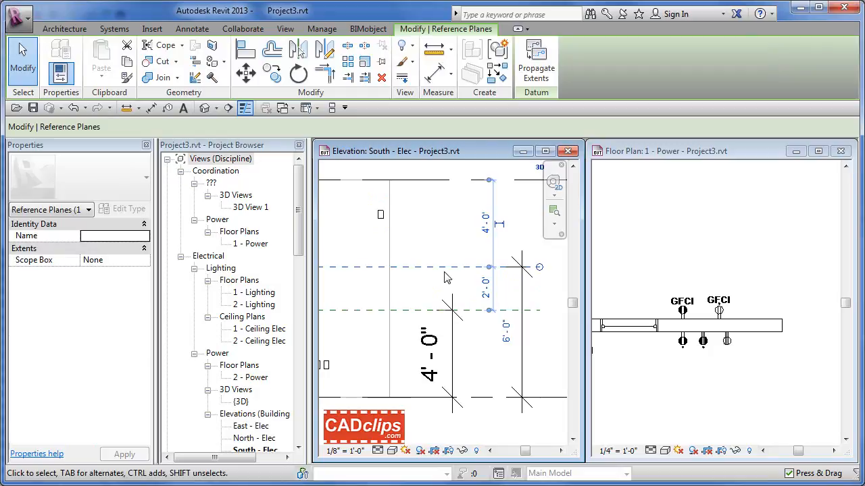
pyautogui.click(440, 244)
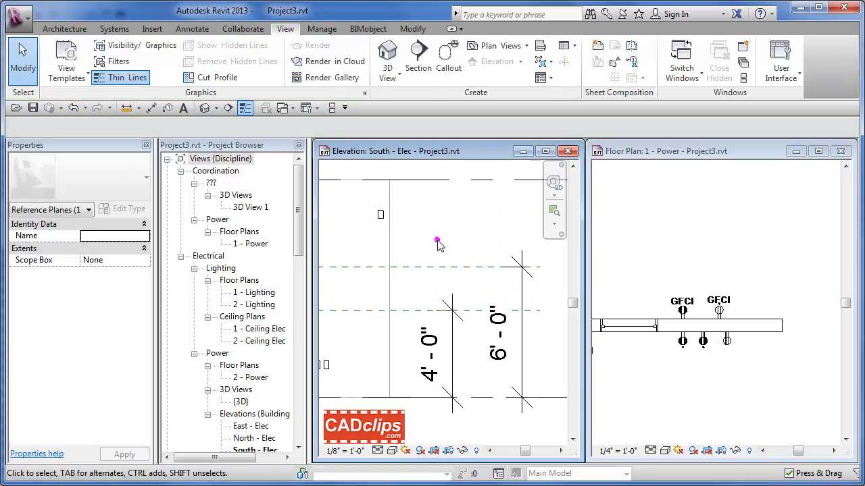
pyautogui.click(662, 250)
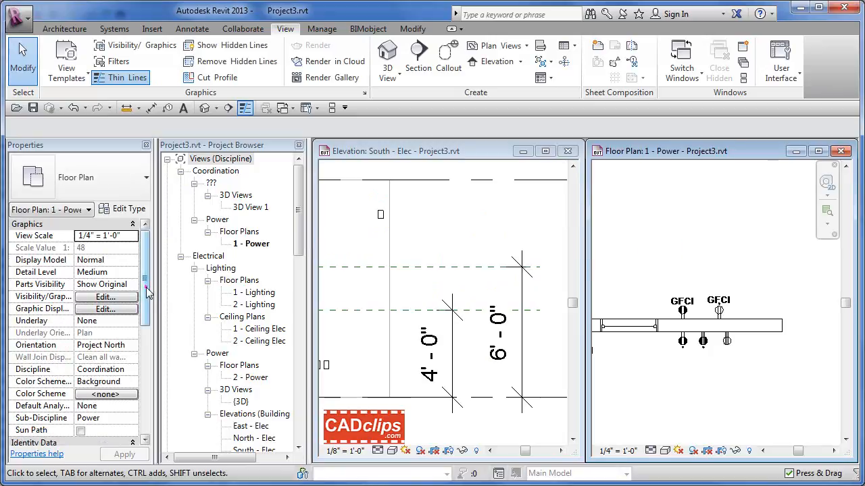
pyautogui.moveTo(147, 292); pyautogui.dragTo(146, 348)
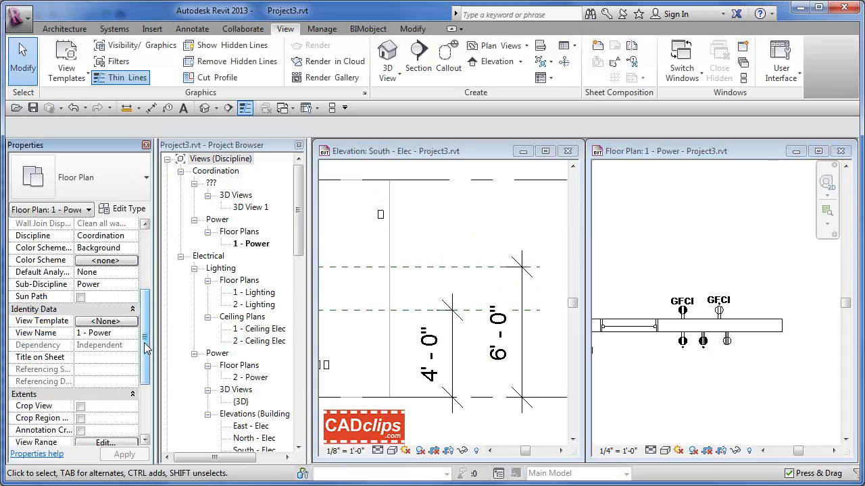
pyautogui.click(124, 446)
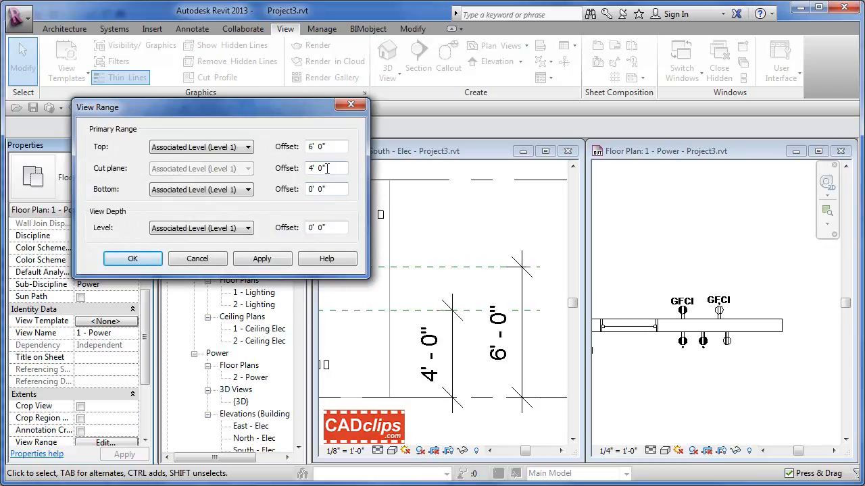
pyautogui.click(132, 258)
# - Lower the GFCI receptacle in the South elevation to an elevation of 5' 7", just below the upper reference plane
pyautogui.click(438, 270)
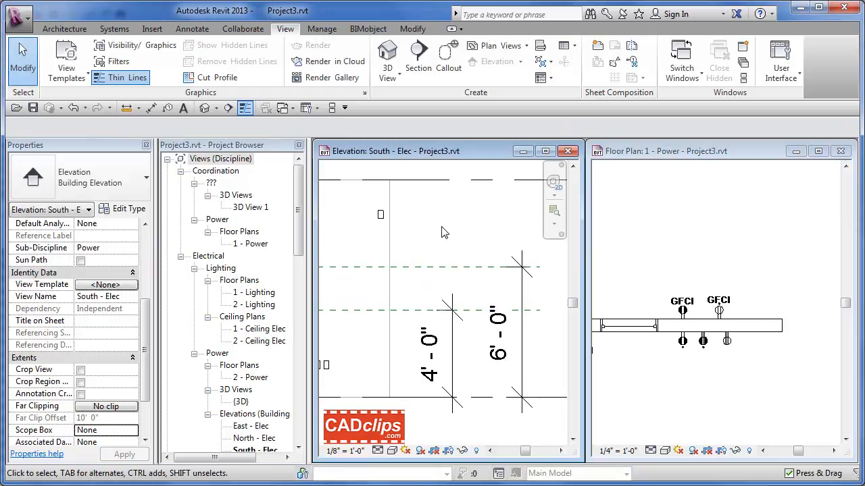
pyautogui.click(380, 215)
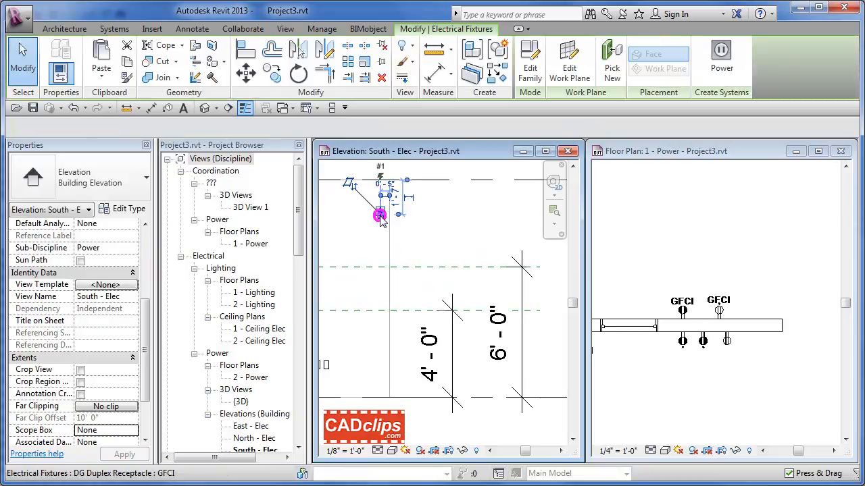
pyautogui.moveTo(380, 240); pyautogui.dragTo(381, 258)
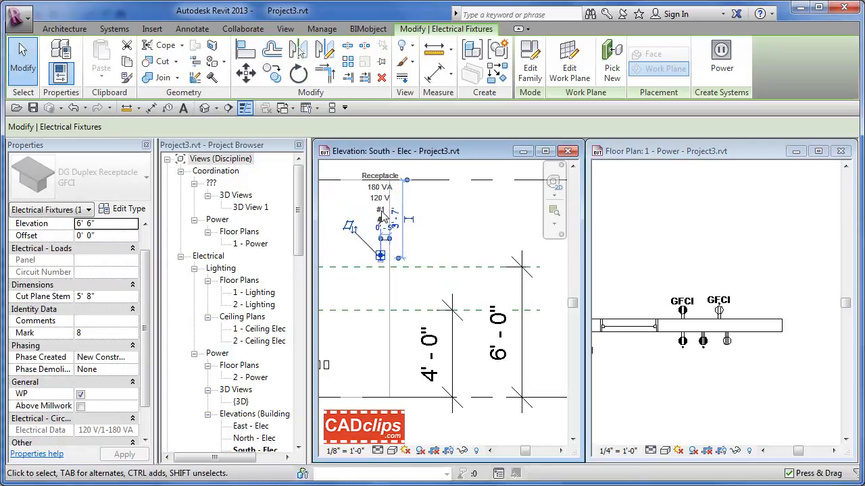
pyautogui.press('Down')
pyautogui.press('Down')
pyautogui.press('Down')
pyautogui.press('Down')
pyautogui.press('Down')
pyautogui.press('Down')
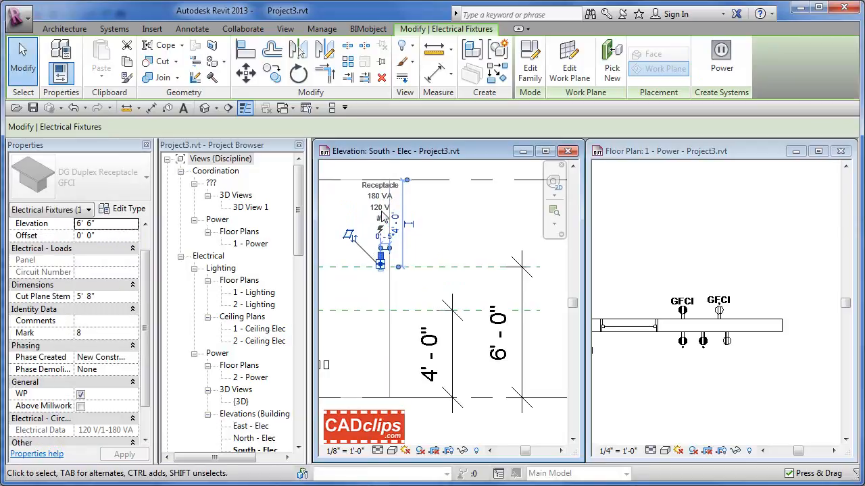
pyautogui.press('Down')
pyautogui.press('Down')
pyautogui.press('Down')
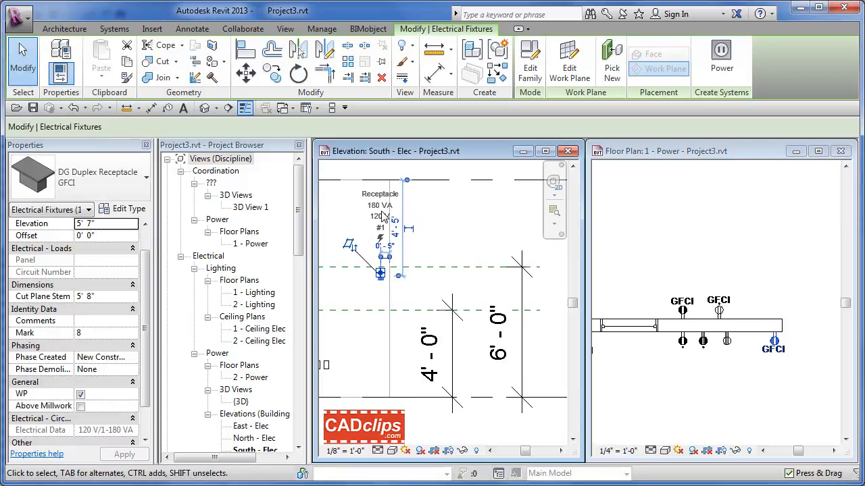
# - Raise the GFCI receptacle back above the upper reference plane in the South elevation, to about 1' 11" below the upper level line
pyautogui.press('Up')
pyautogui.press('Up')
pyautogui.press('Up')
pyautogui.press('Up')
pyautogui.press('Up')
pyautogui.press('Up')
pyautogui.press('Up')
pyautogui.press('Up')
pyautogui.press('Up')
pyautogui.press('Up')
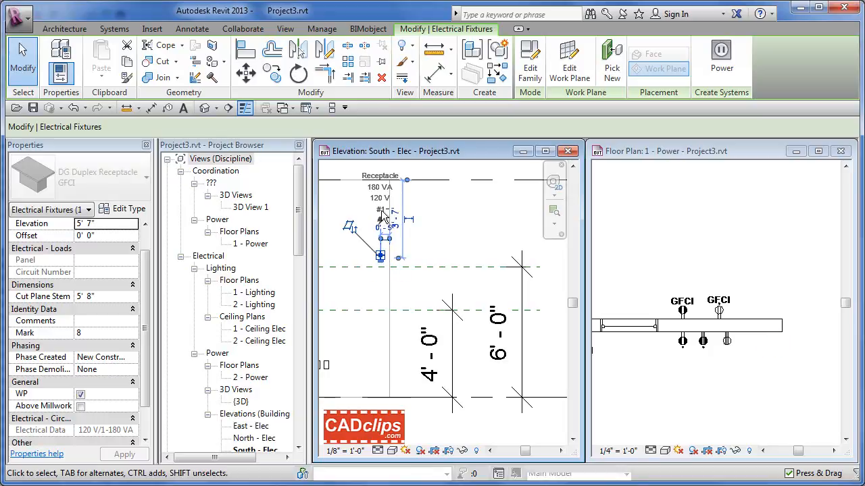
pyautogui.press('Up')
pyautogui.press('Up')
pyautogui.press('Up')
pyautogui.press('Up')
pyautogui.press('Up')
pyautogui.press('Up')
pyautogui.press('Up')
pyautogui.press('Up')
pyautogui.press('Up')
pyautogui.press('Up')
pyautogui.press('Up')
pyautogui.press('Up')
pyautogui.press('Up')
pyautogui.press('Up')
pyautogui.press('Up')
pyautogui.press('Up')
pyautogui.press('Up')
pyautogui.press('Up')
pyautogui.press('Up')
pyautogui.press('Up')
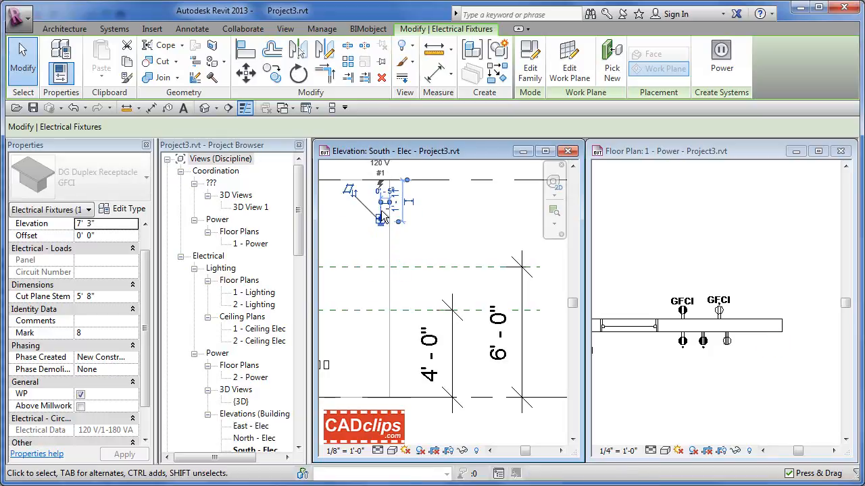
pyautogui.press('Escape')
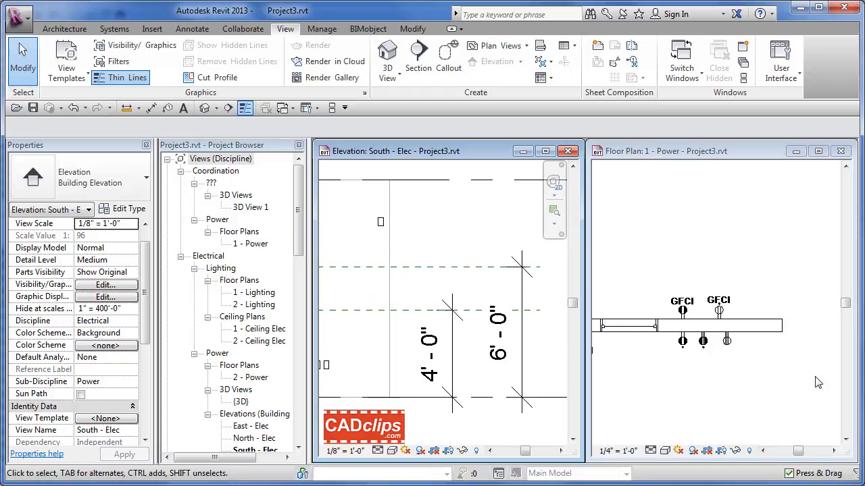
# - Open the family of the 220 Volt duplex receptacle in the 1 - Power plan for editing and maximize its 3D view
pyautogui.click(728, 348)
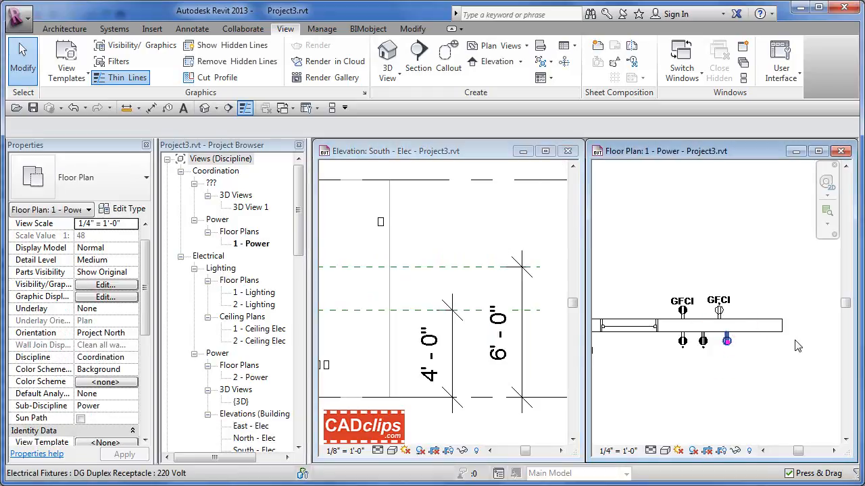
pyautogui.click(727, 342)
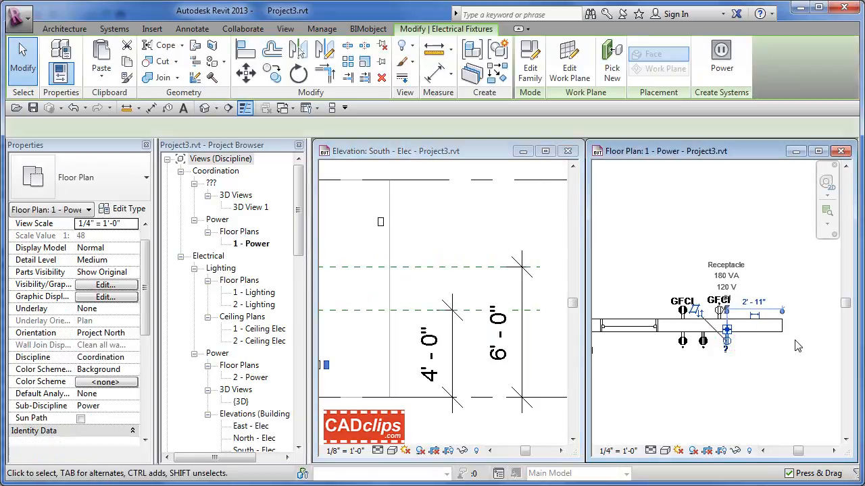
pyautogui.click(530, 68)
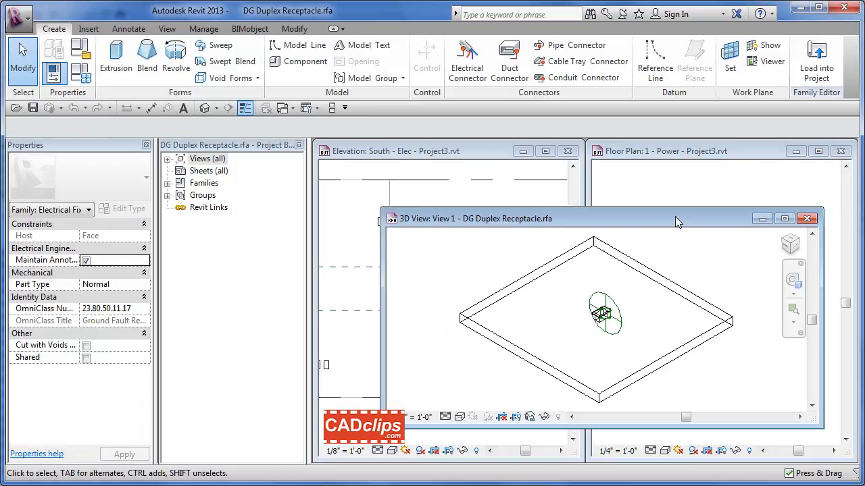
pyautogui.doubleClick(675, 218)
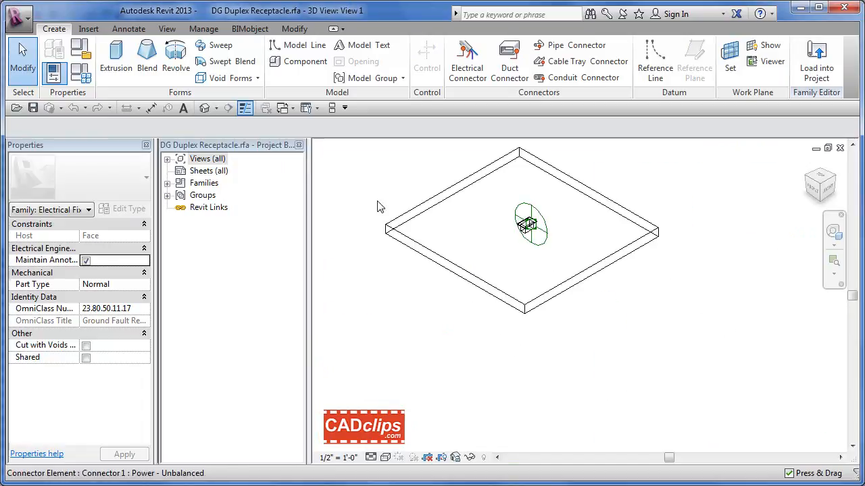
# - Open the Ref. Level floor plan of the DG Duplex Receptacle family
pyautogui.click(166, 159)
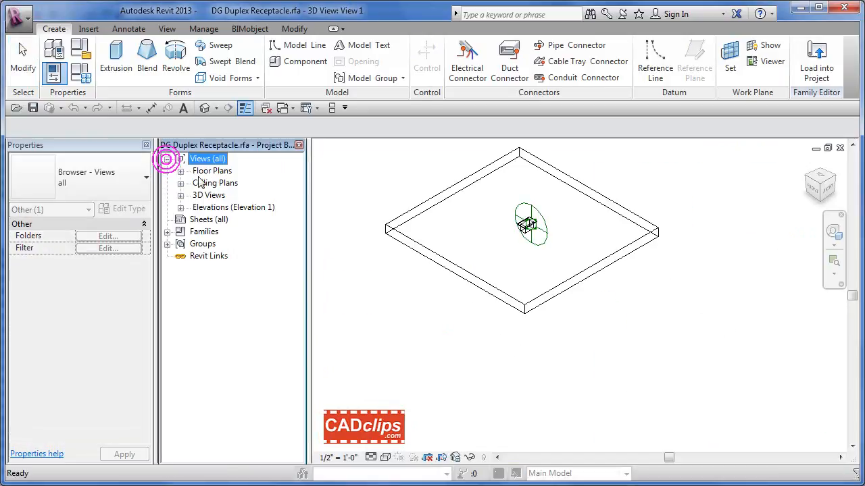
pyautogui.click(181, 170)
pyautogui.doubleClick(223, 183)
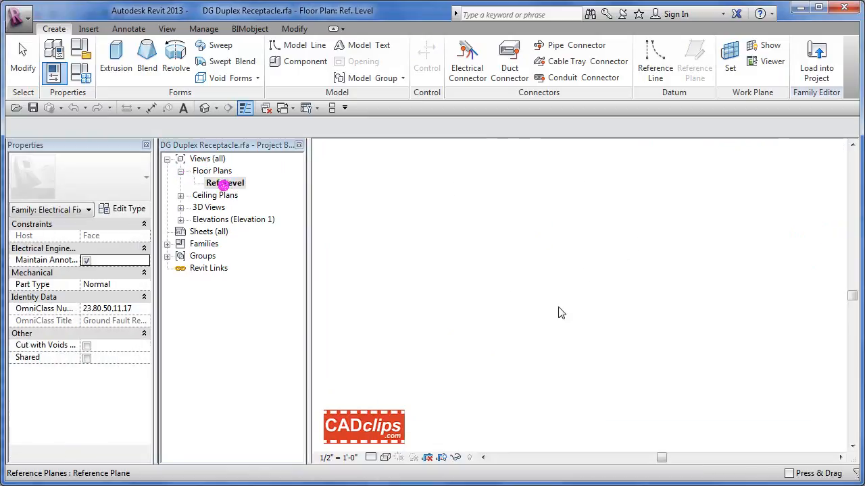
pyautogui.scroll(3, 601, 345)
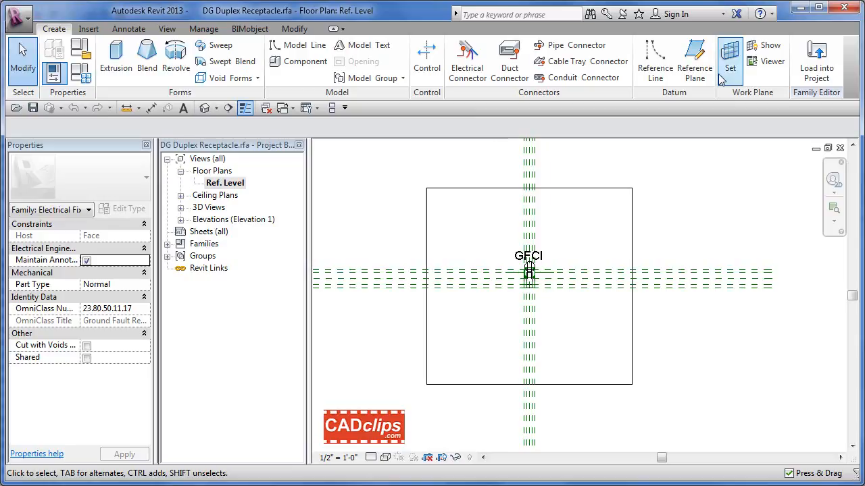
# - Draw a horizontal reference plane about 1' 0" below the lower edge of the square host in the Ref. Level plan
pyautogui.click(696, 71)
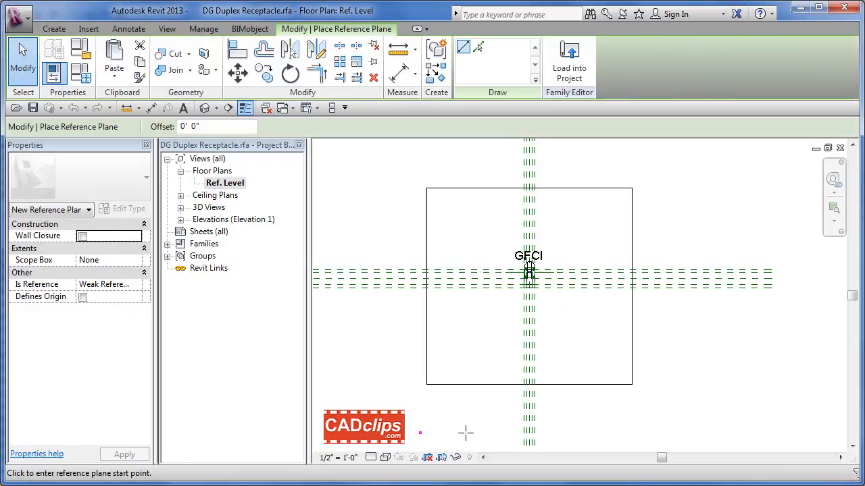
pyautogui.click(420, 433)
pyautogui.click(695, 433)
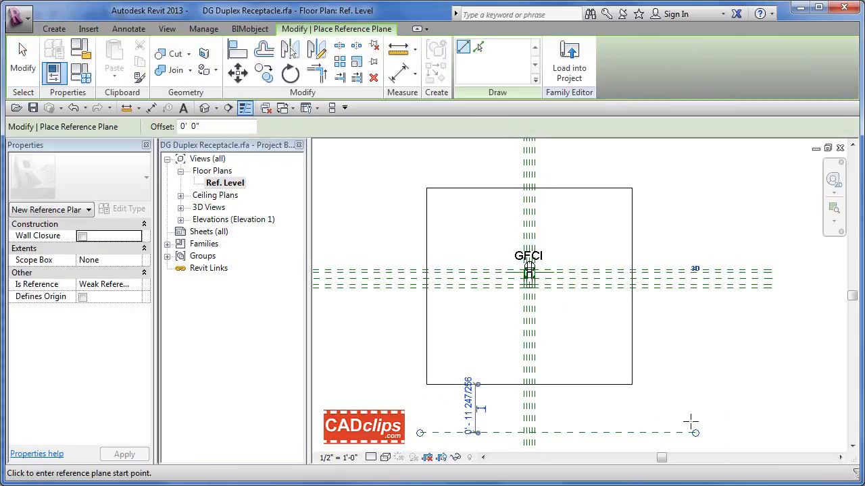
pyautogui.click(399, 73)
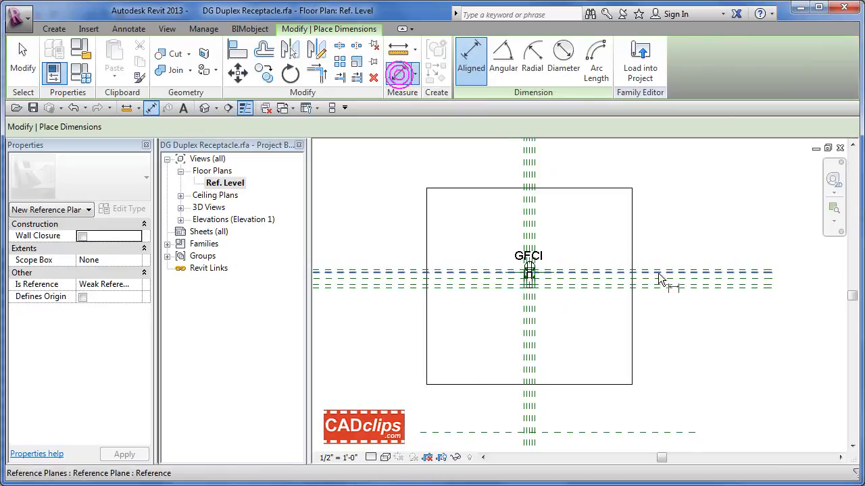
pyautogui.click(657, 277)
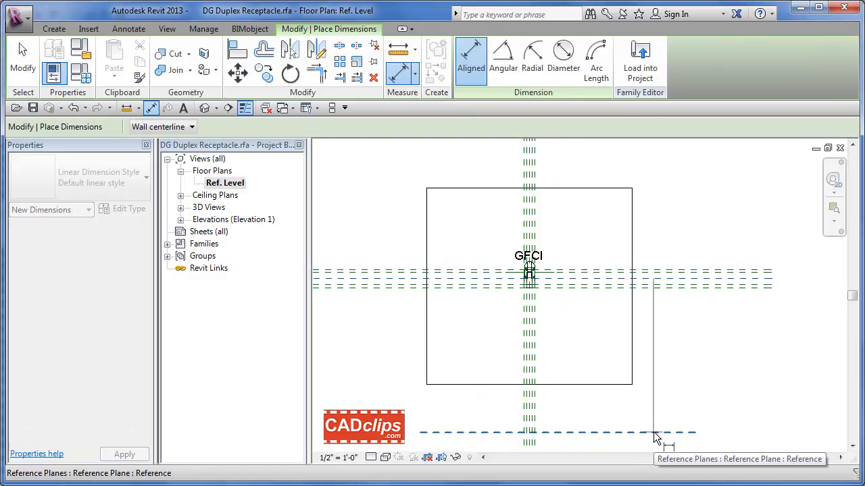
pyautogui.press('Escape')
pyautogui.scroll(5, 535, 288)
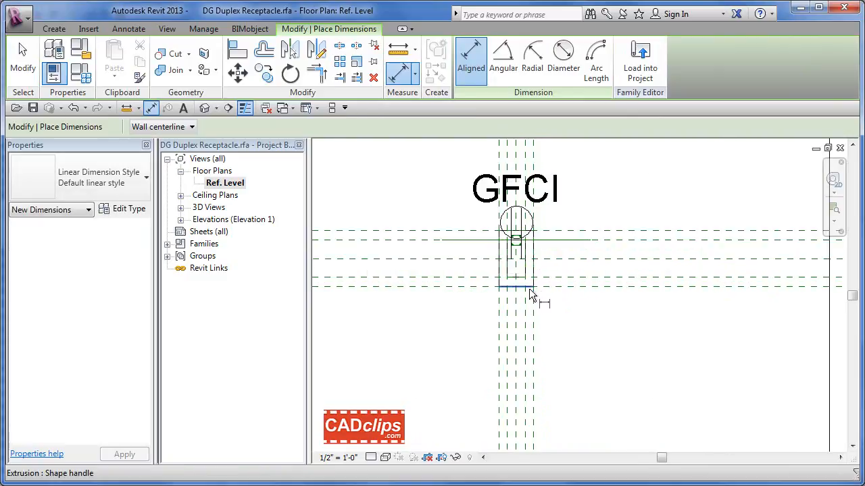
pyautogui.scroll(-5, 558, 322)
pyautogui.moveTo(615, 353); pyautogui.dragTo(613, 284, button='middle')
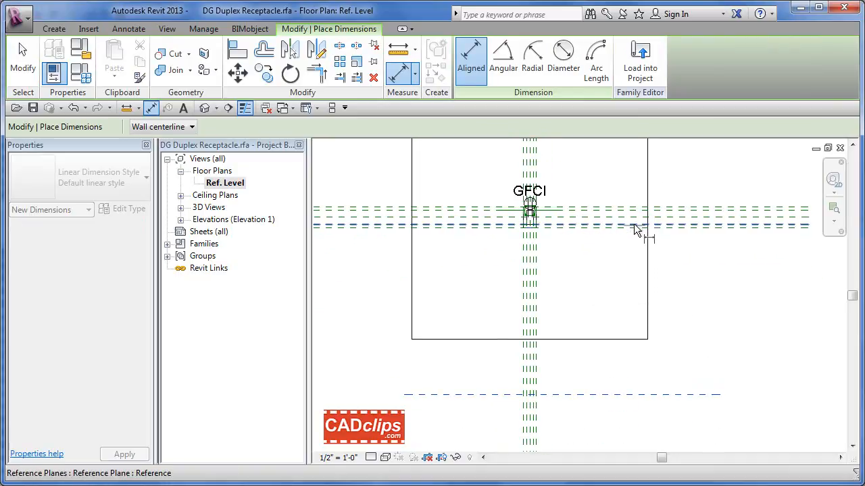
pyautogui.click(533, 231)
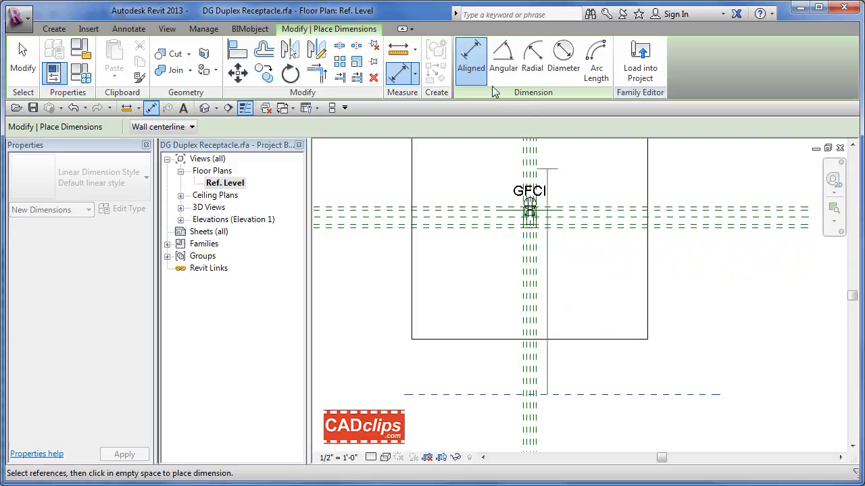
pyautogui.click(403, 83)
pyautogui.scroll(3, 539, 186)
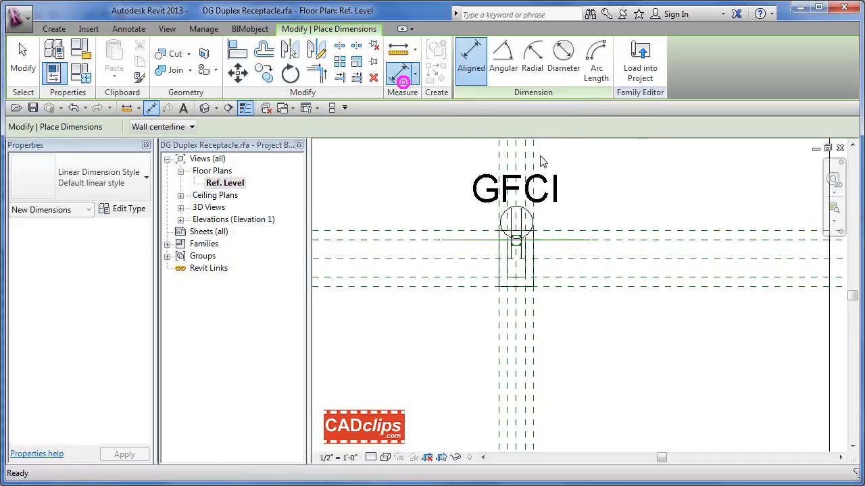
pyautogui.click(574, 256)
pyautogui.moveTo(593, 301); pyautogui.dragTo(597, 206, button='middle')
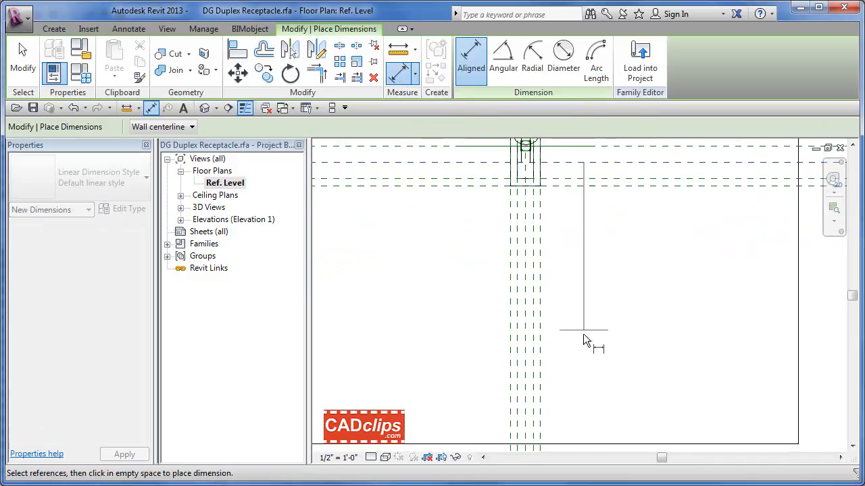
pyautogui.scroll(-2, 583, 345)
pyautogui.moveTo(584, 383); pyautogui.dragTo(592, 364, button='middle')
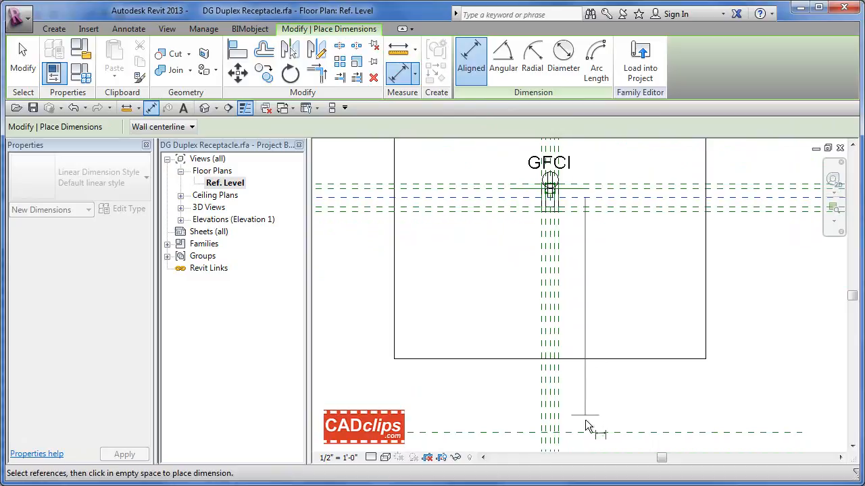
pyautogui.click(586, 431)
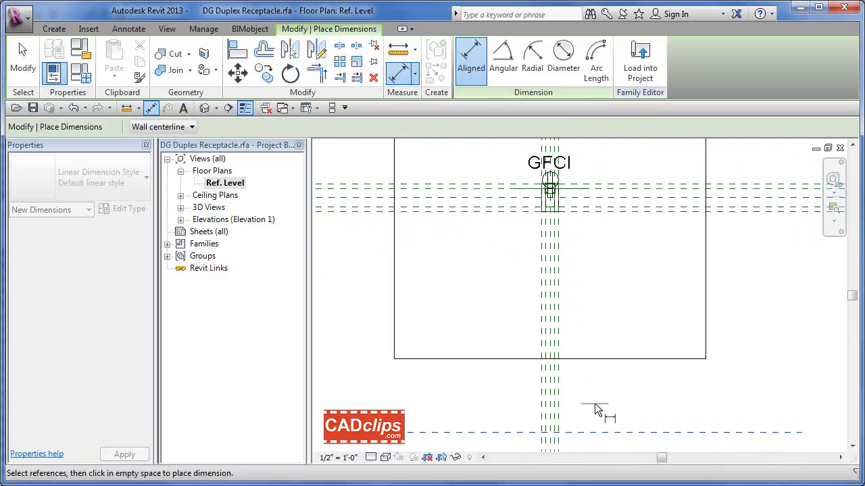
pyautogui.press('Escape')
pyautogui.press('Escape')
# - Turn on the Dimensions annotation category in the visibility overrides of the Ref. Level floor plan
pyautogui.scroll(-6, 595, 397)
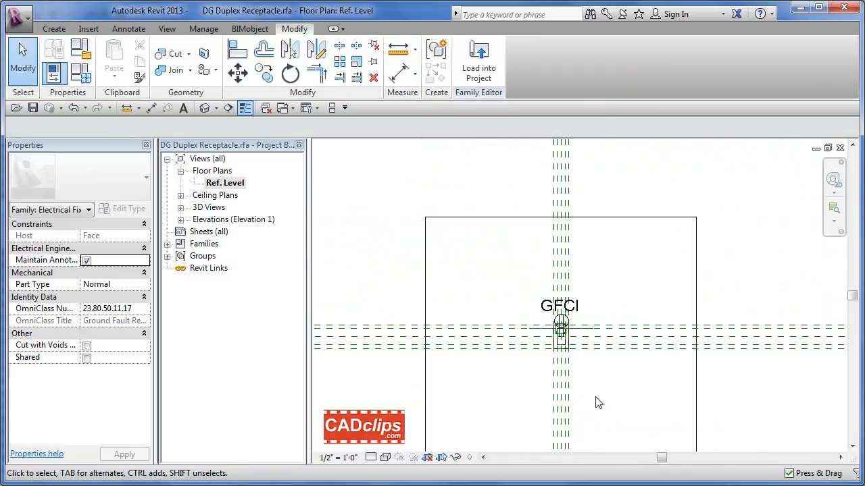
pyautogui.scroll(-2, 597, 402)
pyautogui.moveTo(596, 401); pyautogui.dragTo(591, 329, button='middle')
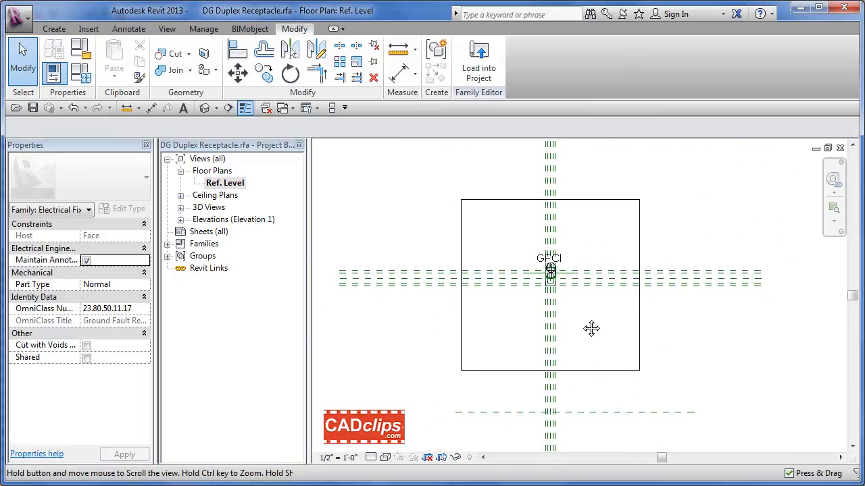
pyautogui.press('v')
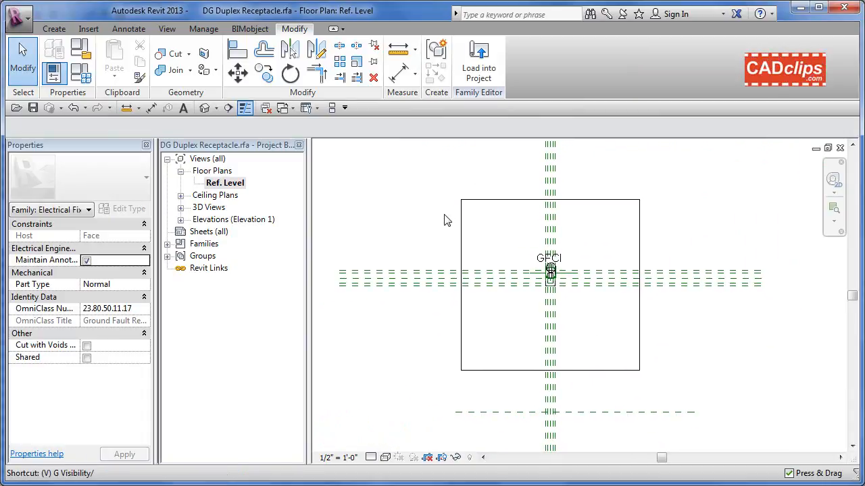
pyautogui.press('g')
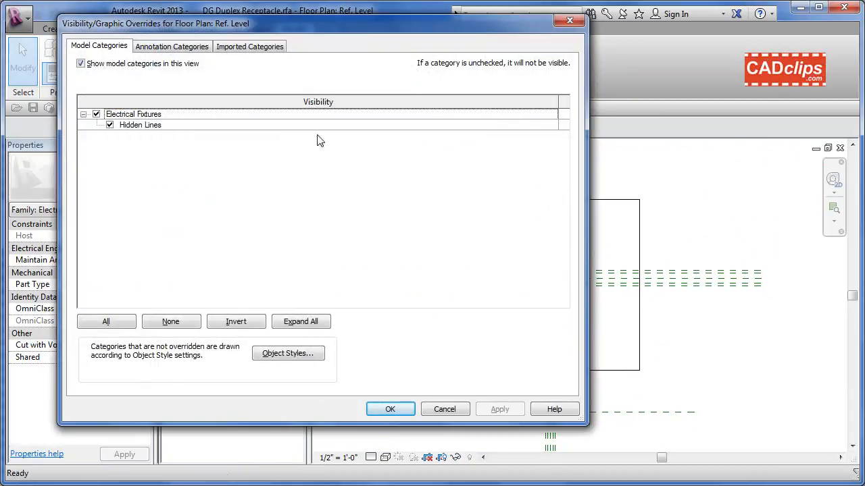
pyautogui.click(187, 53)
pyautogui.click(96, 115)
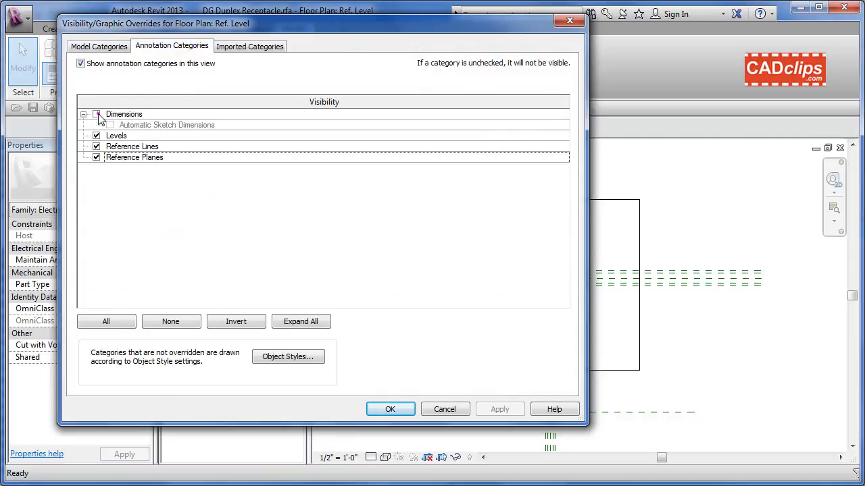
pyautogui.click(398, 406)
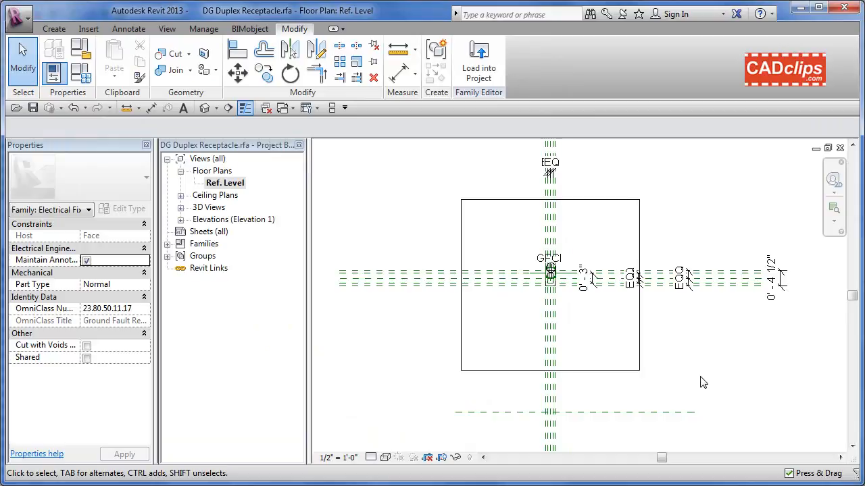
# - Place an aligned dimension from the lower edge of the receptacle box to the new horizontal reference plane
pyautogui.click(399, 72)
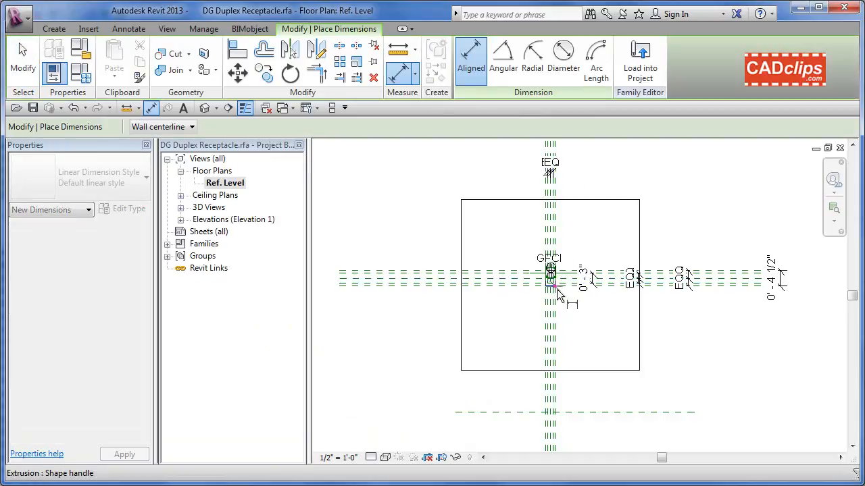
pyautogui.click(555, 287)
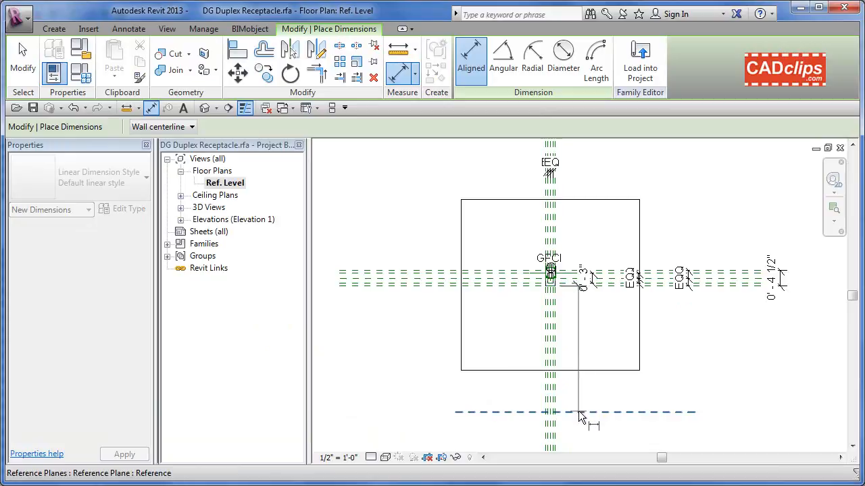
pyautogui.click(580, 412)
pyautogui.click(600, 358)
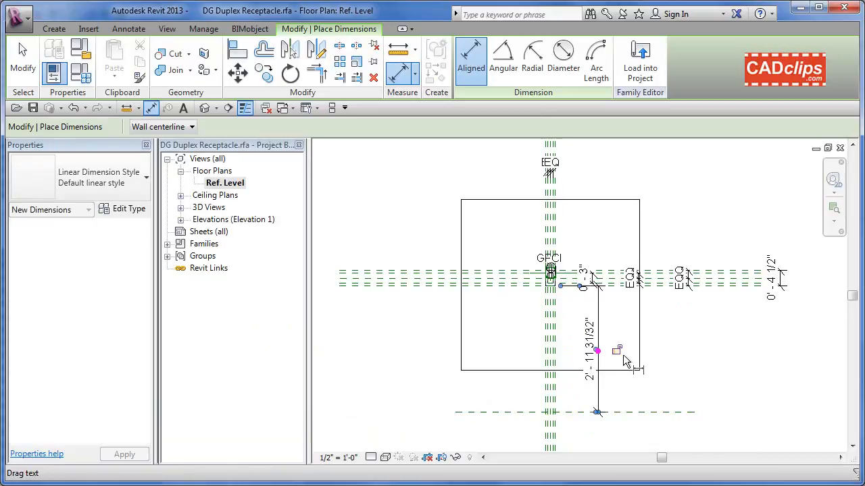
# - Label the new vertical dimension with a new instance family parameter named Cut Plane Stem2, grouped under General
pyautogui.press('Escape')
pyautogui.press('Escape')
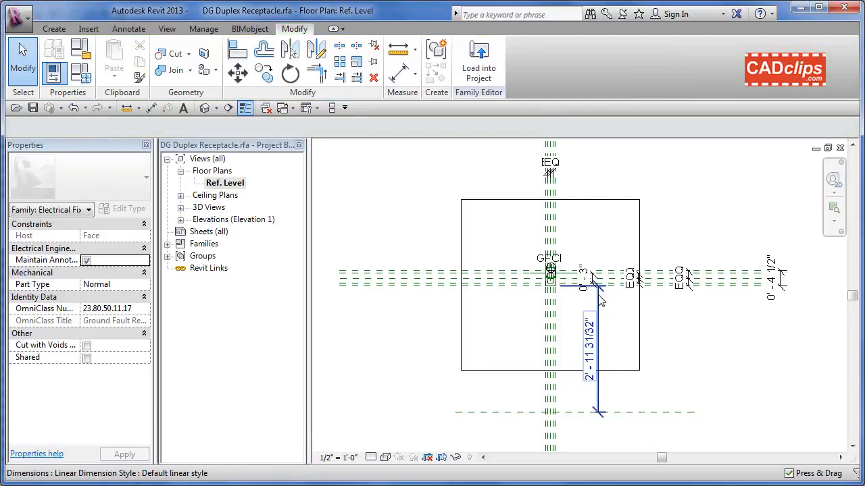
pyautogui.click(619, 342)
pyautogui.click(322, 126)
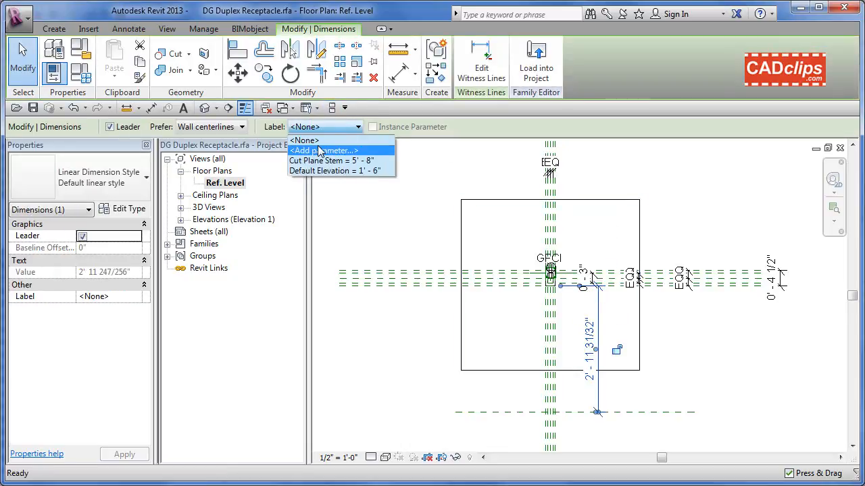
pyautogui.click(317, 151)
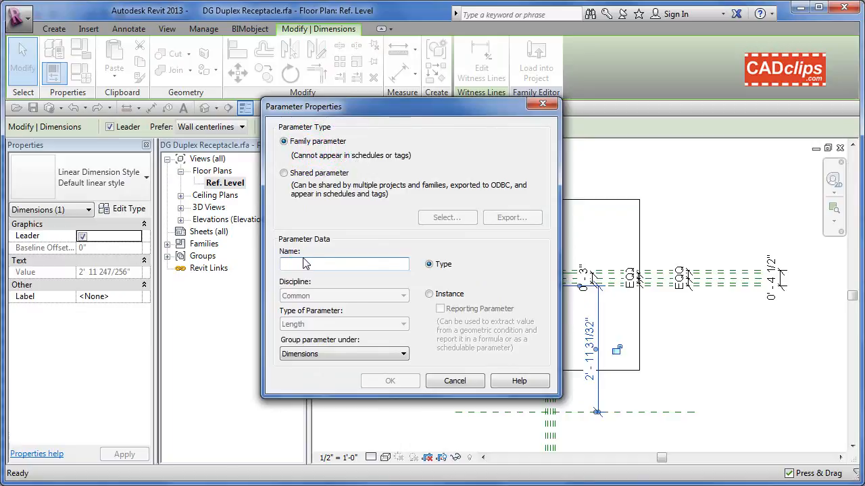
pyautogui.write('Cut Plane Stem2')
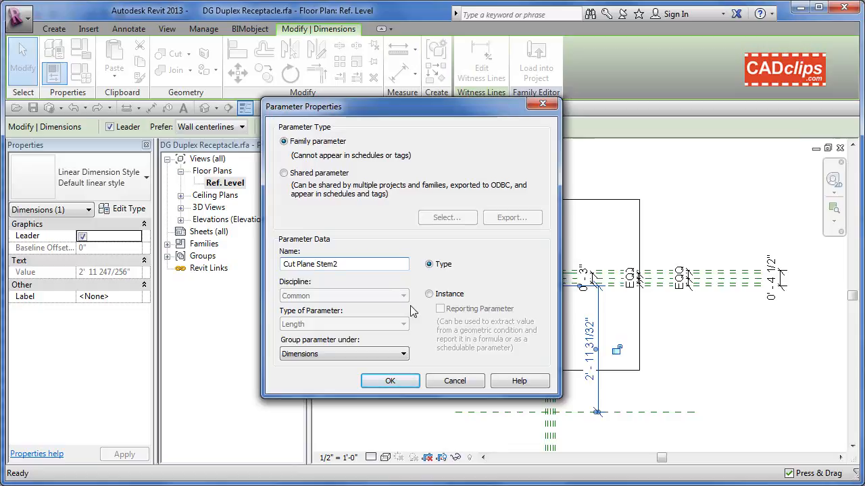
pyautogui.click(429, 294)
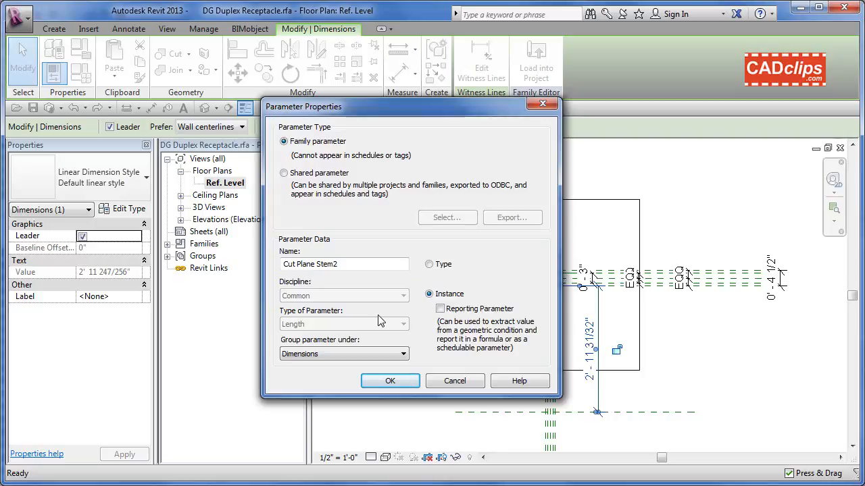
pyautogui.click(329, 355)
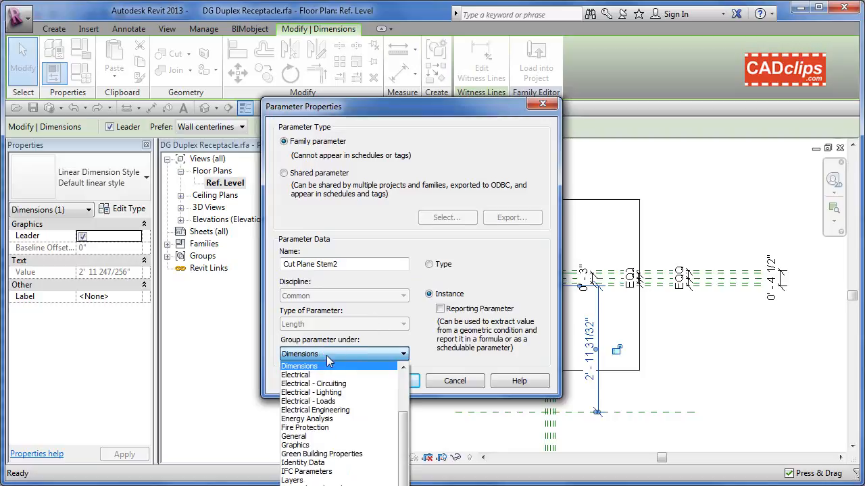
pyautogui.click(305, 436)
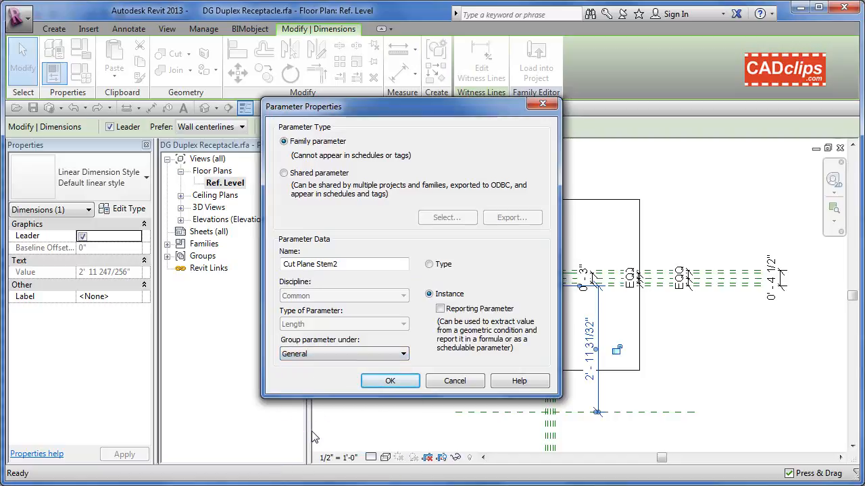
pyautogui.click(389, 381)
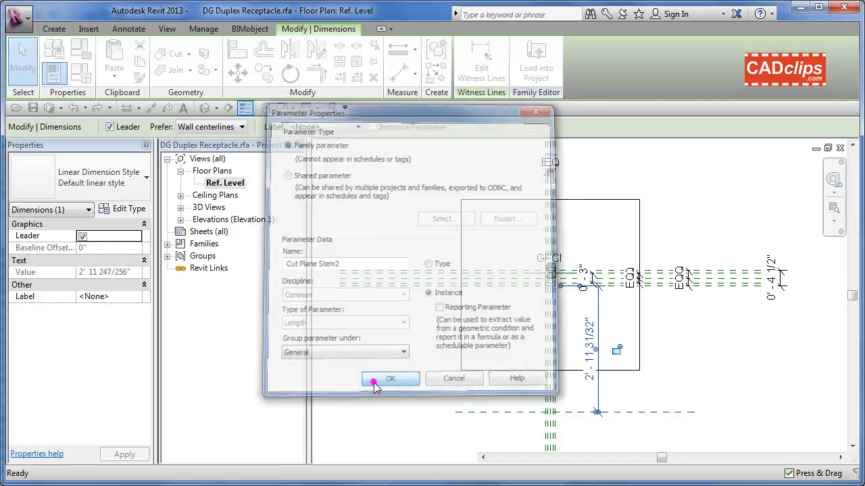
pyautogui.click(401, 315)
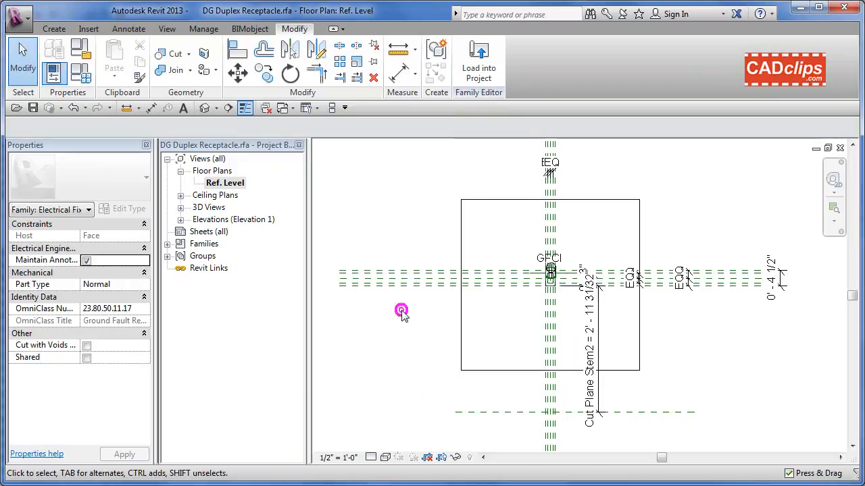
# - Delete the old Cut Plane Stem parameter from the family types
pyautogui.click(84, 75)
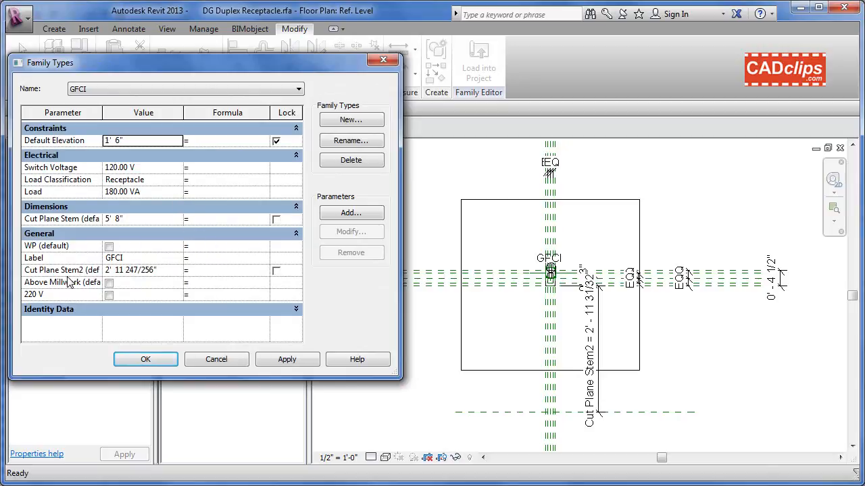
pyautogui.click(61, 219)
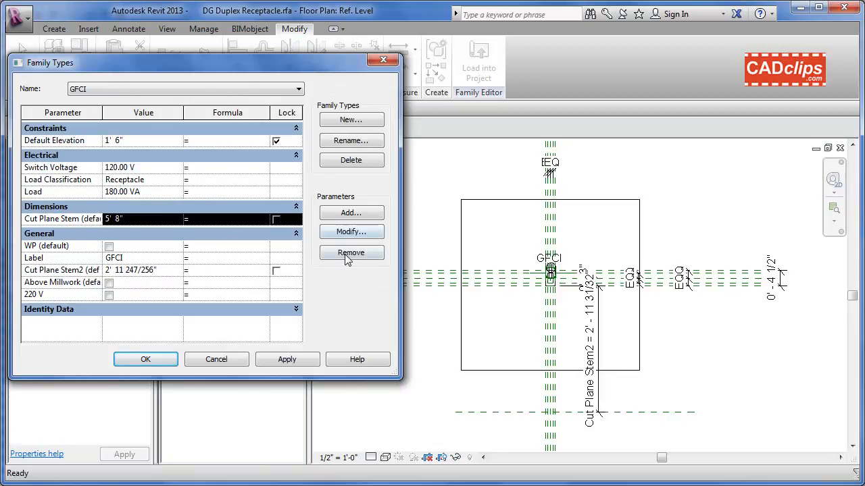
pyautogui.click(348, 254)
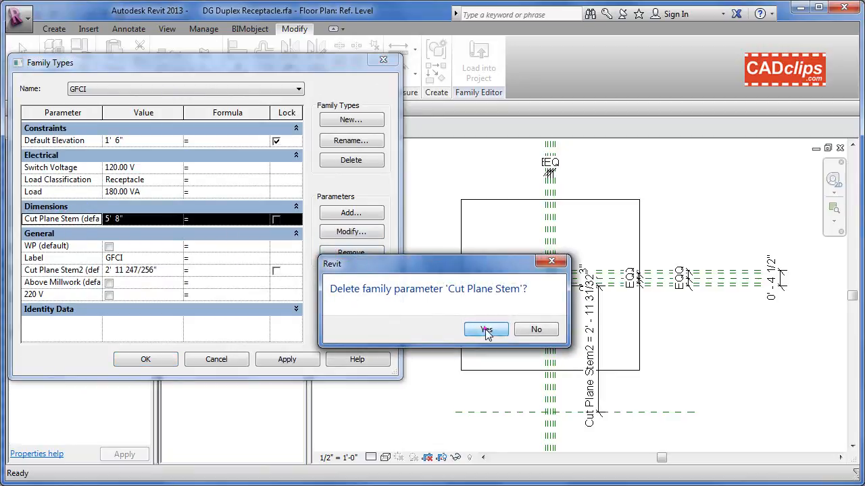
pyautogui.click(486, 331)
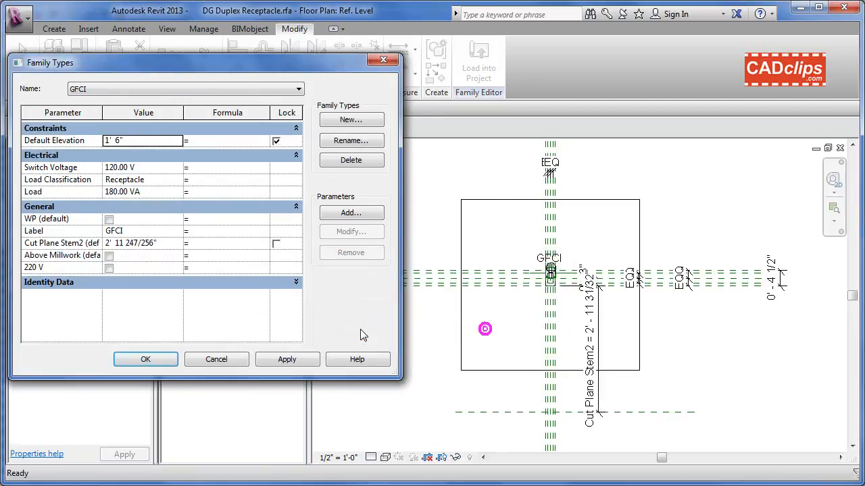
# - Rename the Cut Plane Stem2 parameter as Cut Plane Stem and accept the family type changes
pyautogui.click(84, 243)
pyautogui.click(349, 231)
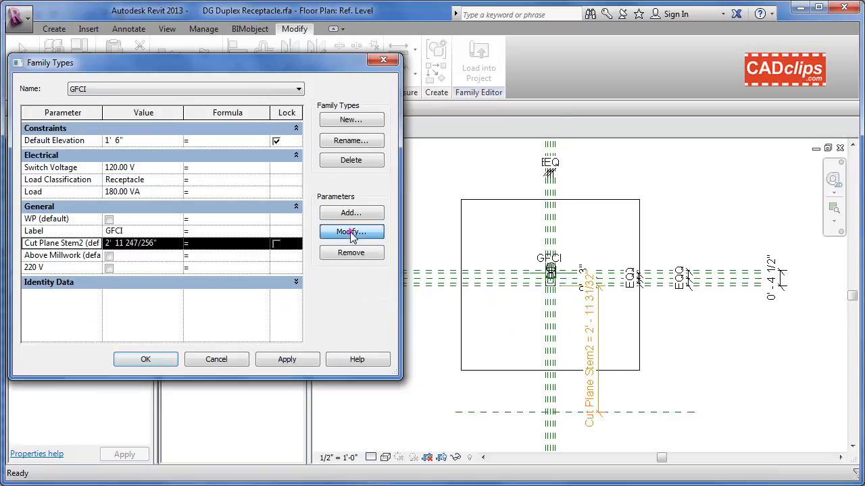
pyautogui.click(353, 264)
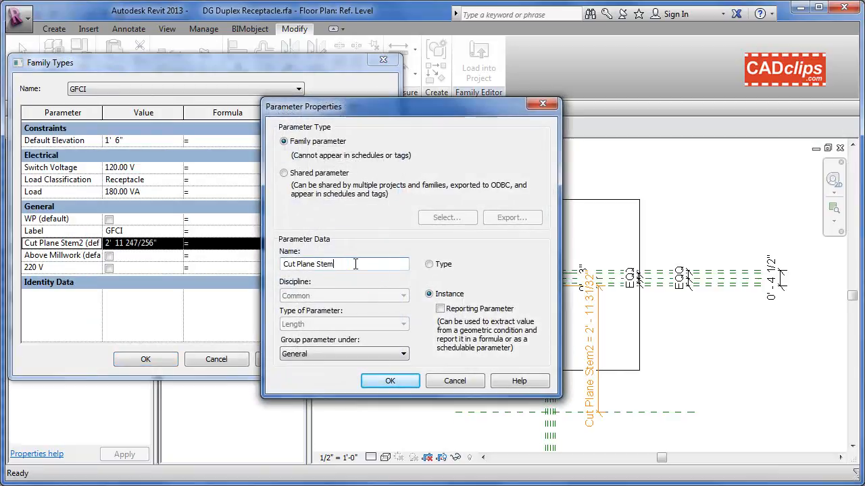
pyautogui.click(390, 381)
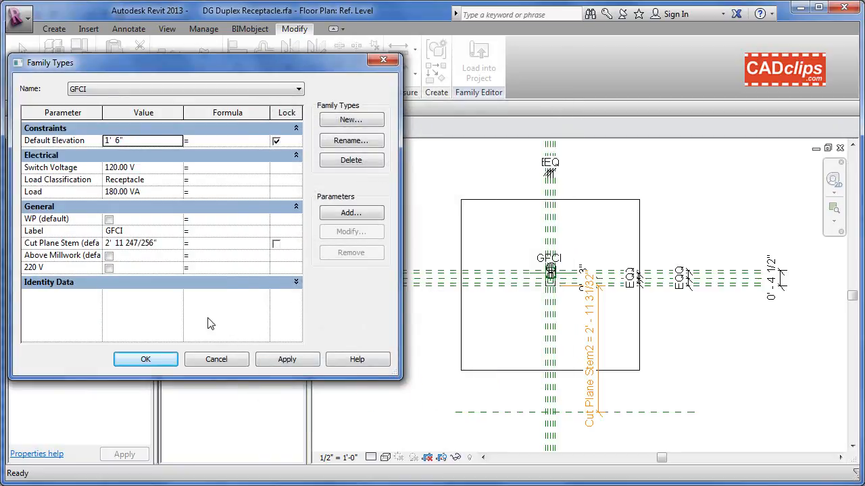
pyautogui.click(163, 360)
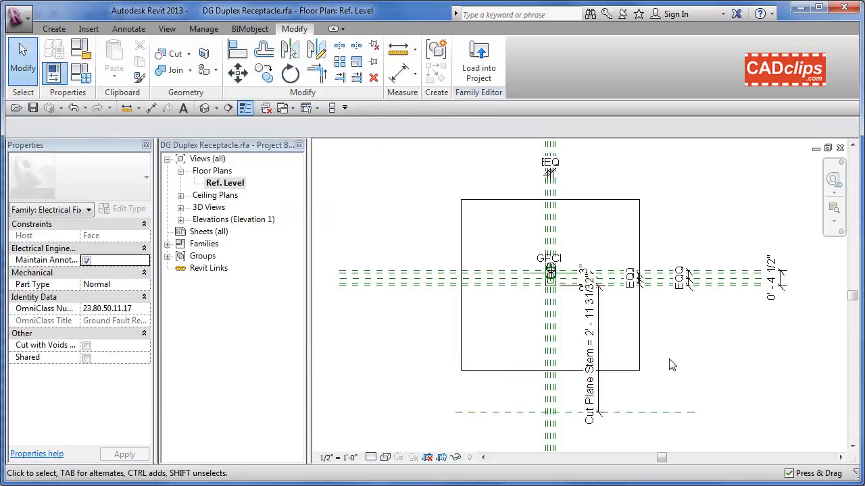
# - Try to apply a Cut Plane Stem value of 6" to the GFCI type
pyautogui.moveTo(672, 364); pyautogui.dragTo(669, 329, button='middle')
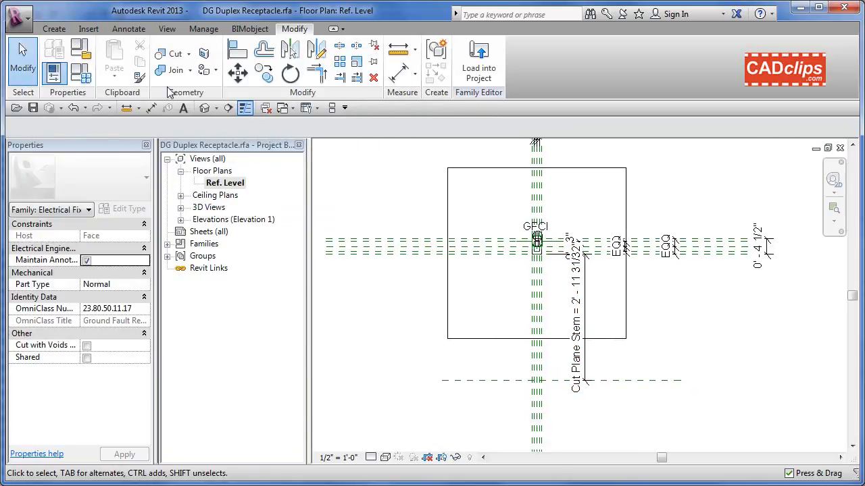
pyautogui.click(80, 73)
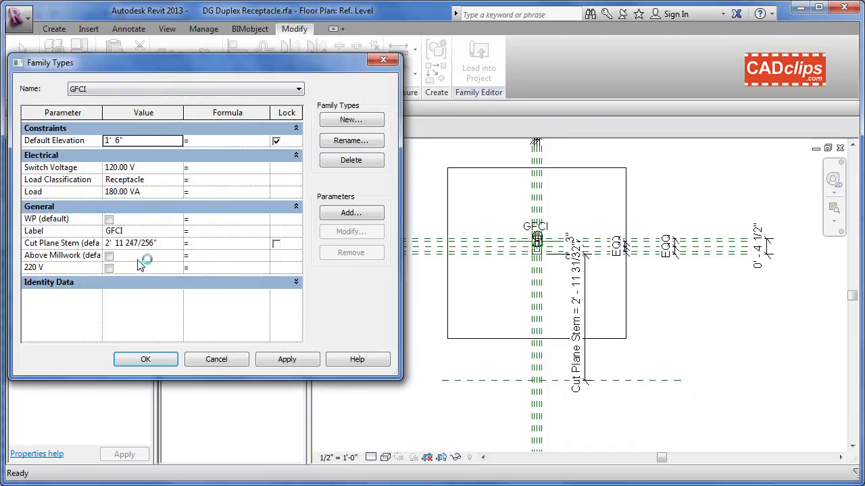
pyautogui.click(168, 244)
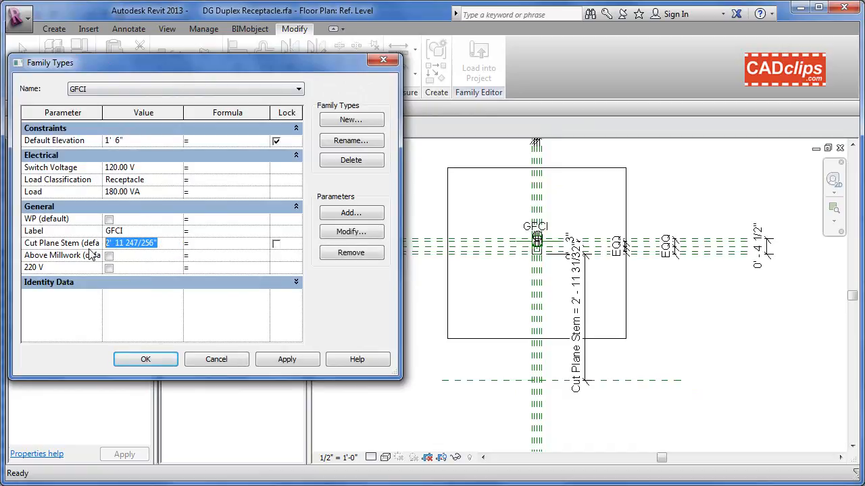
pyautogui.write('6"')
pyautogui.press('Tab')
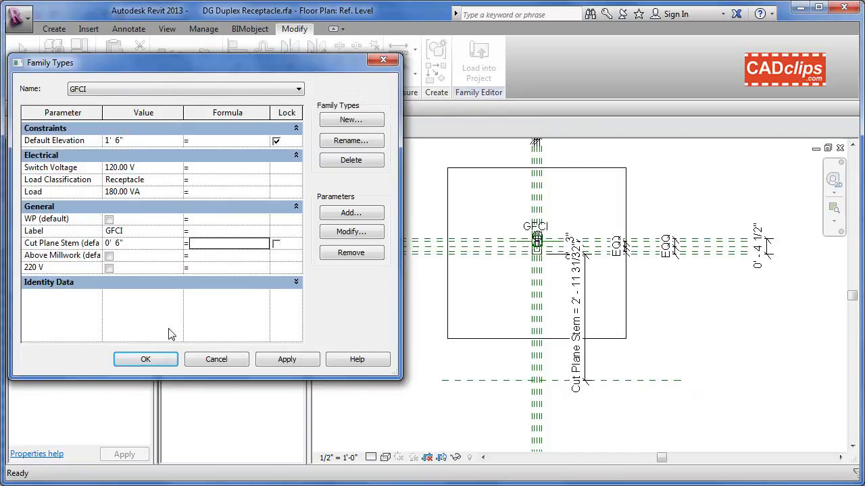
pyautogui.click(295, 362)
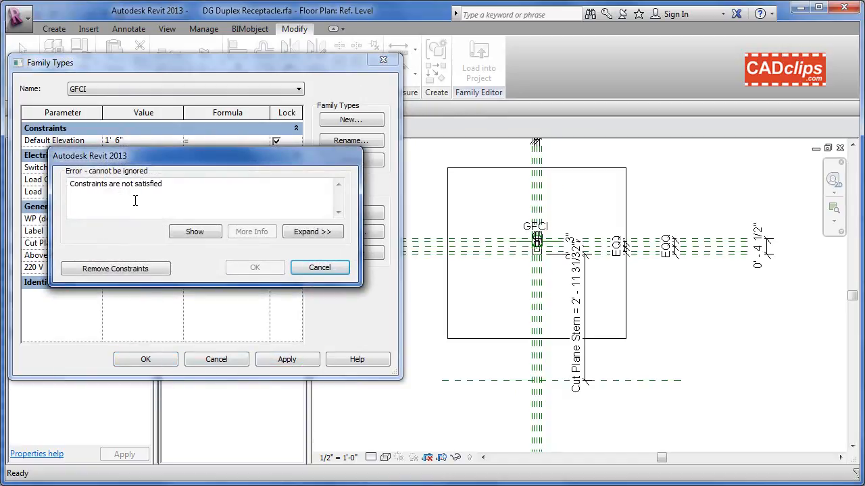
pyautogui.click(333, 268)
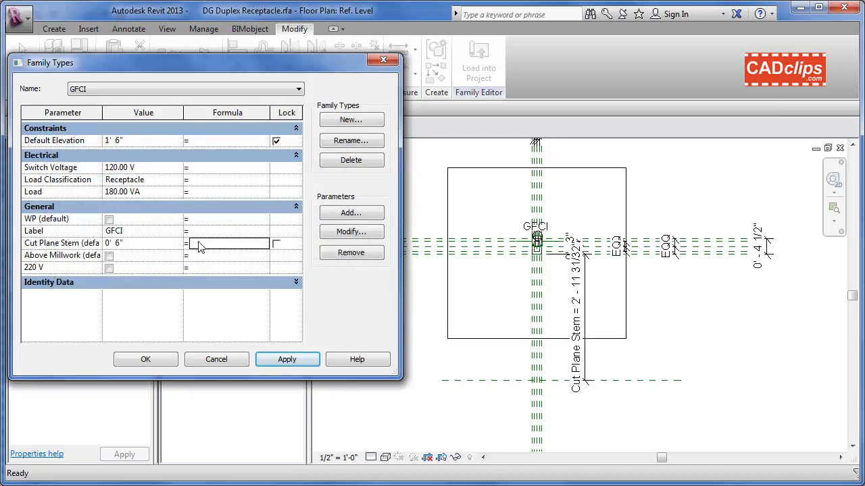
# - Try to apply a Cut Plane Stem value of 4' 0" to the GFCI type, then discard the edits
pyautogui.click(142, 244)
pyautogui.write('4')
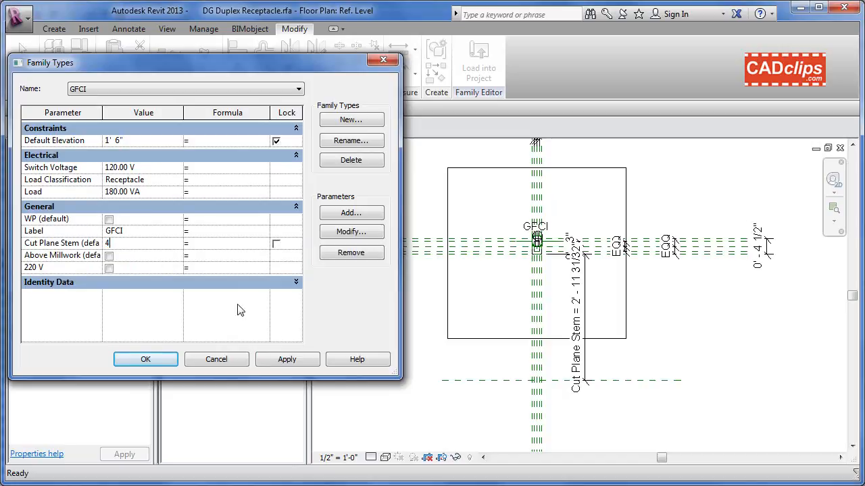
pyautogui.click(298, 362)
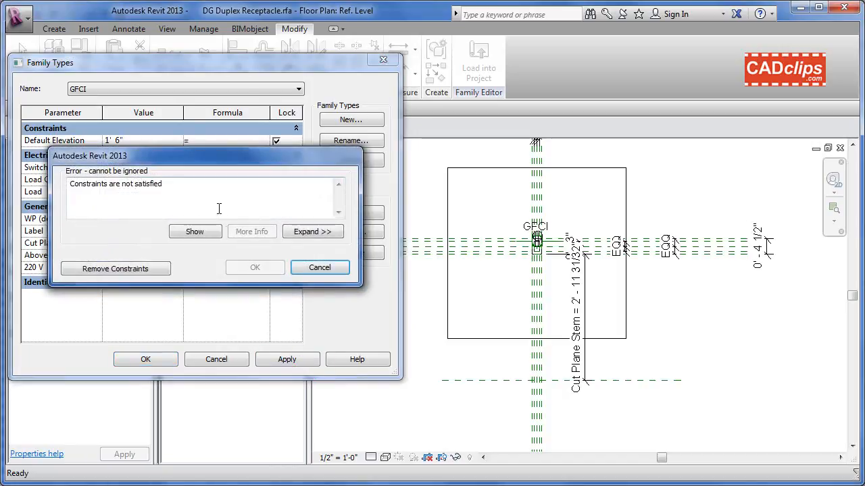
pyautogui.click(327, 270)
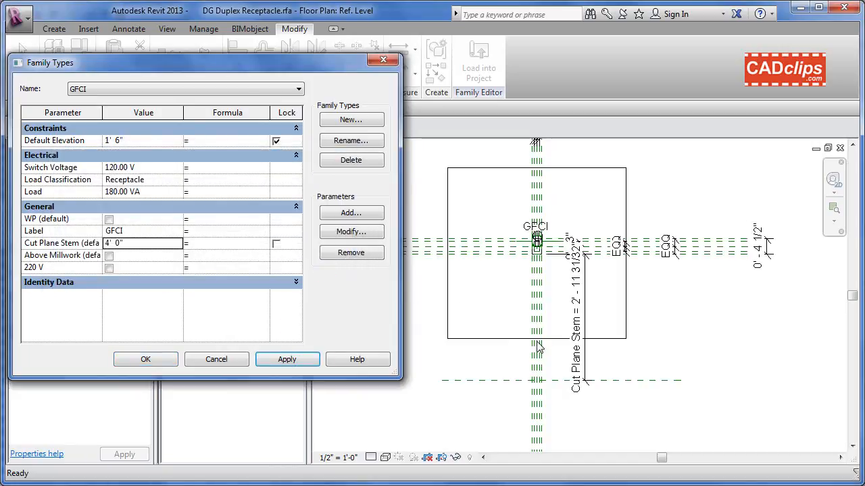
pyautogui.press('Escape')
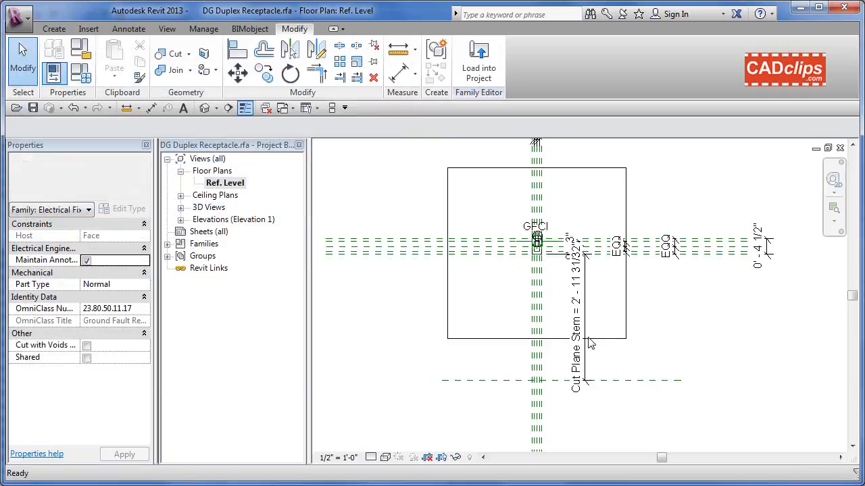
# - Move the Cut Plane Stem dimension's upper witness line from the box's lower edge to the middle horizontal reference plane of the receptacle
pyautogui.click(588, 302)
pyautogui.scroll(5, 564, 260)
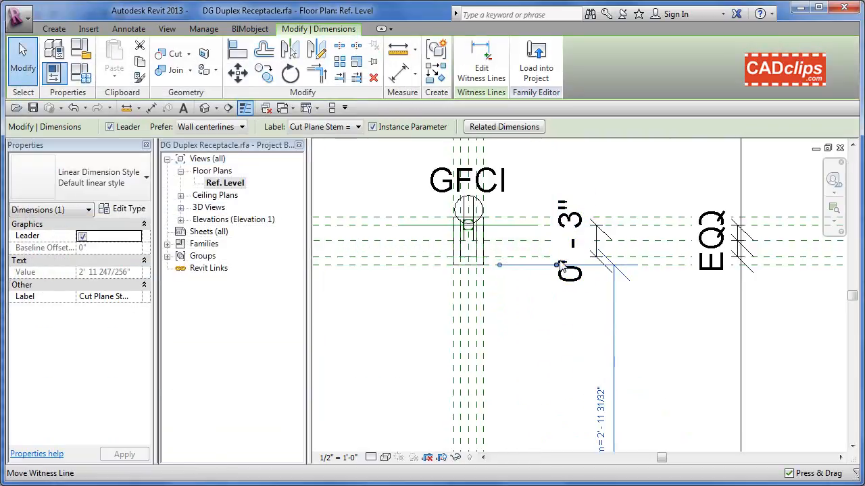
pyautogui.moveTo(558, 268); pyautogui.dragTo(561, 239)
pyautogui.scroll(-3, 547, 308)
pyautogui.click(647, 334)
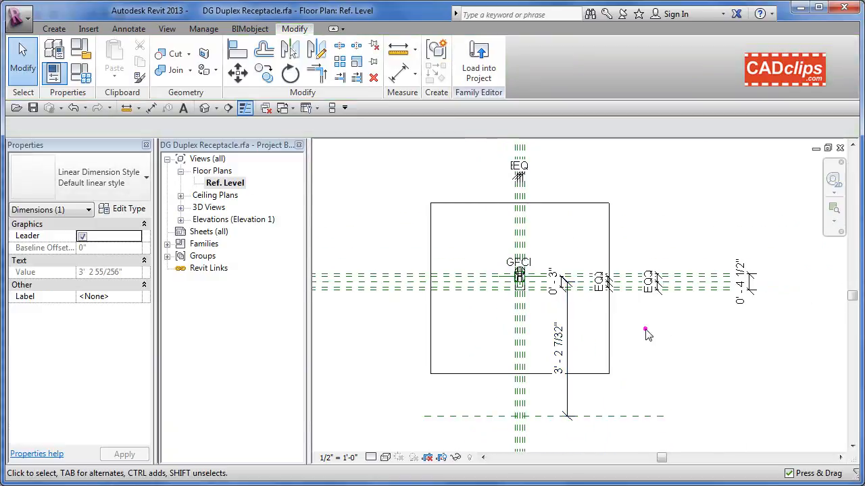
pyautogui.moveTo(647, 333); pyautogui.dragTo(646, 324, button='middle')
# - Label the relocated vertical dimension with the existing Cut Plane Stem parameter
pyautogui.click(564, 315)
pyautogui.middleClick(563, 315)
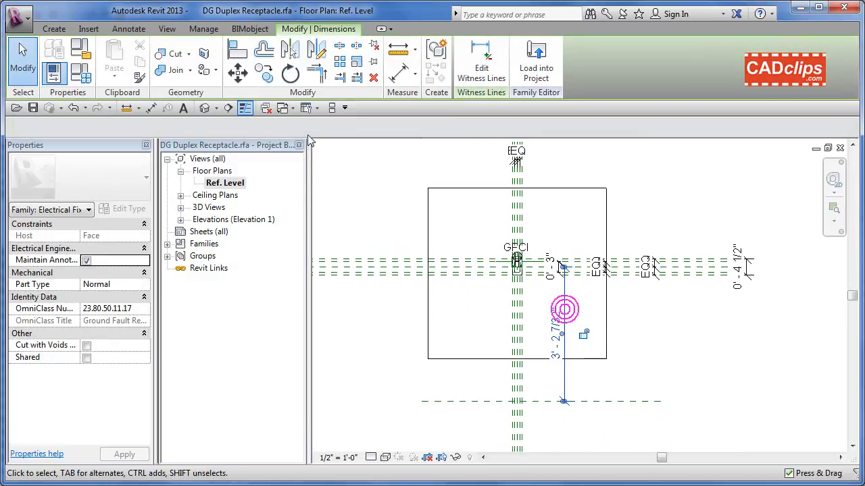
pyautogui.click(302, 127)
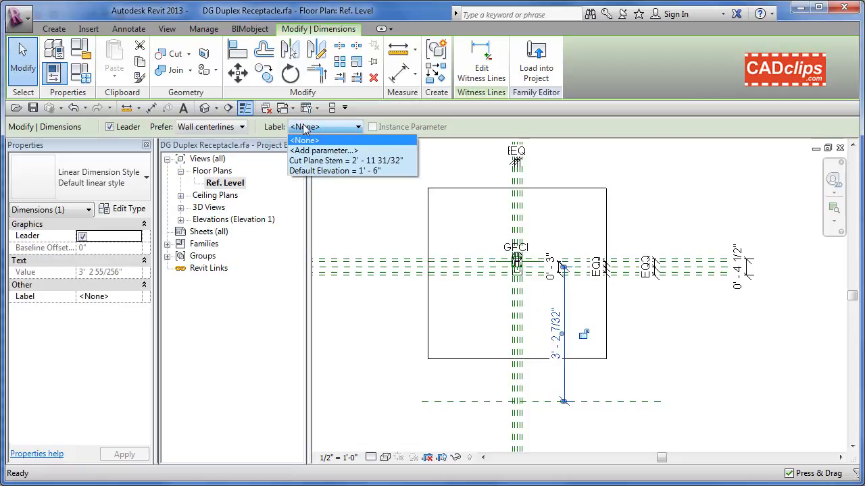
pyautogui.click(349, 162)
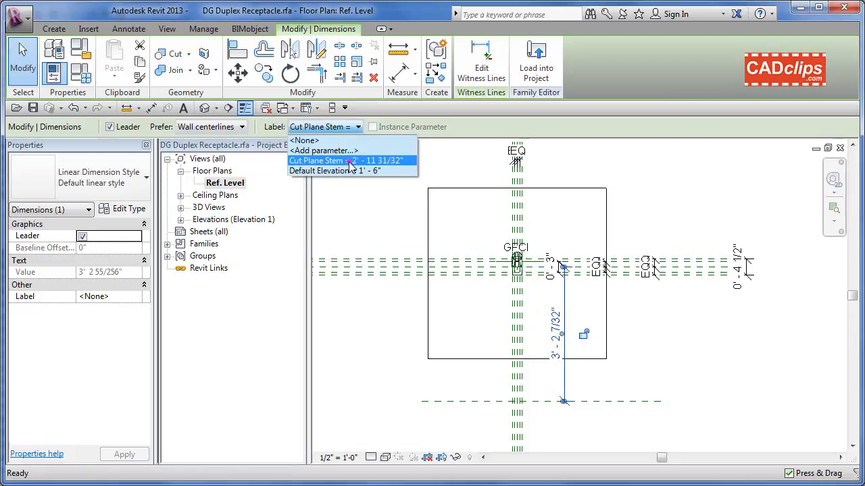
pyautogui.click(406, 301)
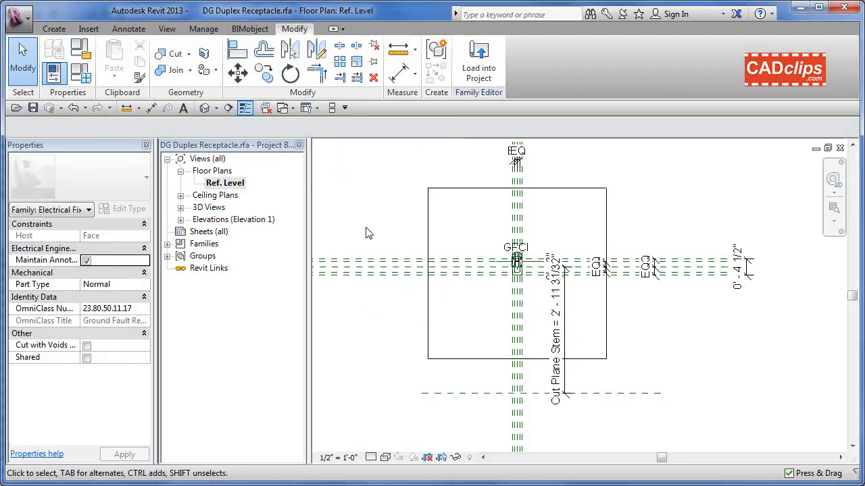
# - Set the GFCI type's Cut Plane Stem to 6" and apply it to the receptacle family
pyautogui.click(82, 73)
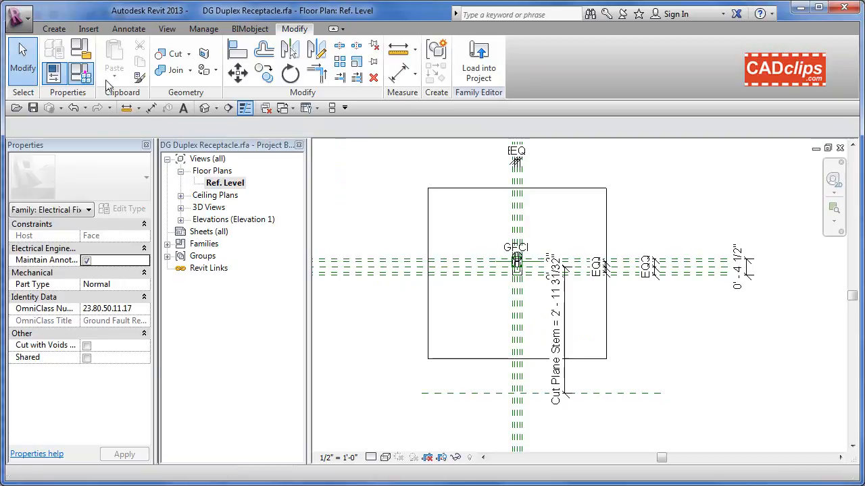
pyautogui.moveTo(162, 243); pyautogui.dragTo(78, 248)
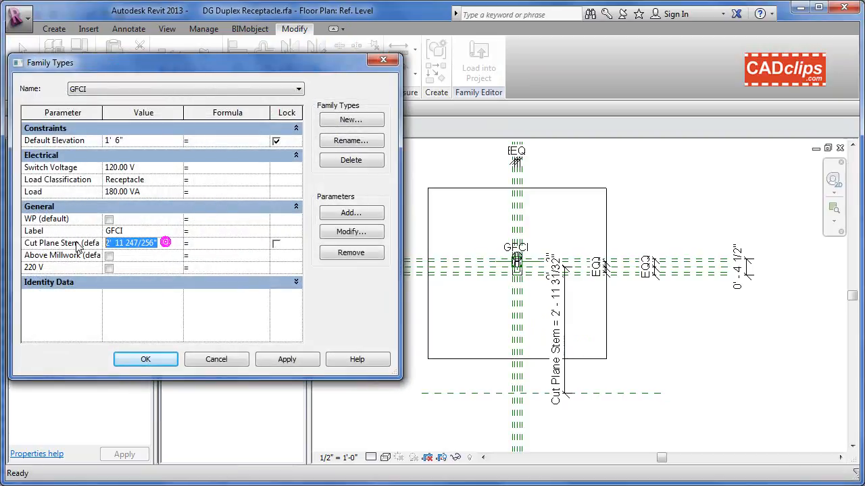
pyautogui.write('6')
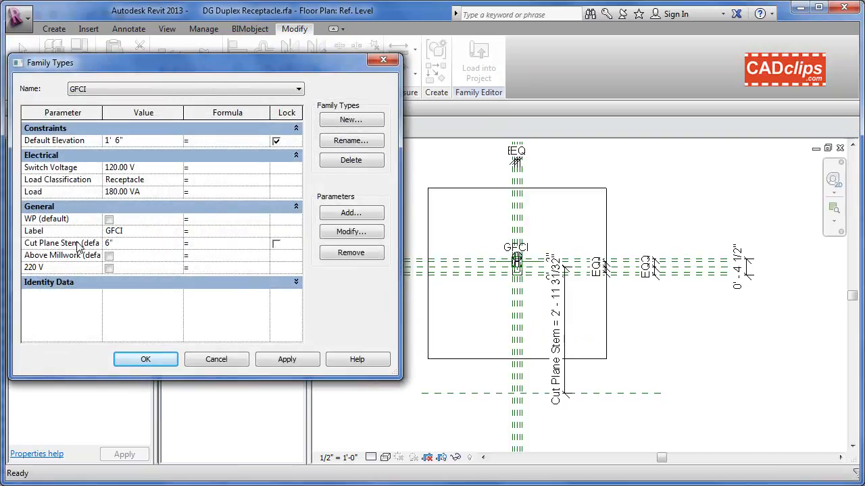
pyautogui.click(293, 360)
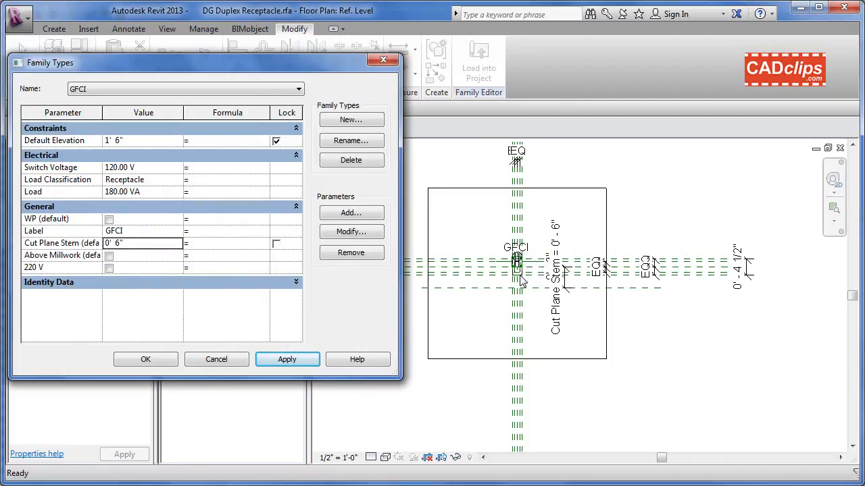
pyautogui.click(148, 359)
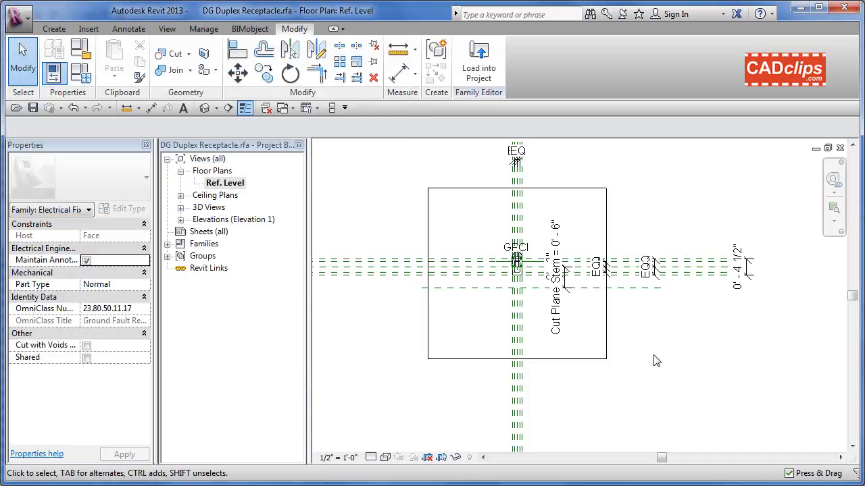
# - Switch the Thin Lines display off and back on while viewing the GFCI receptacle
pyautogui.scroll(5, 517, 282)
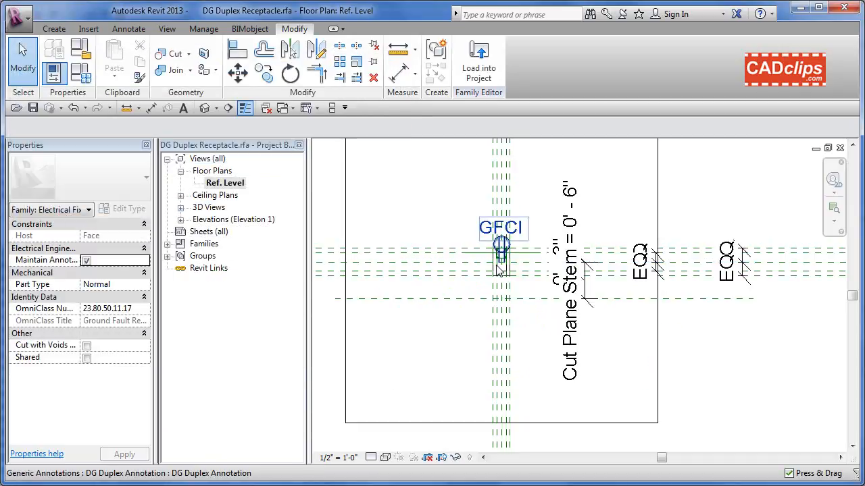
pyautogui.scroll(2, 587, 302)
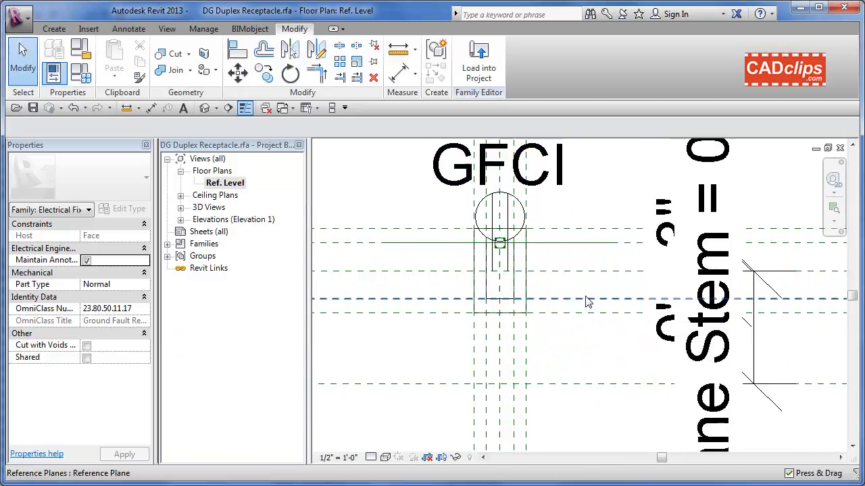
pyautogui.press('t')
pyautogui.press('l')
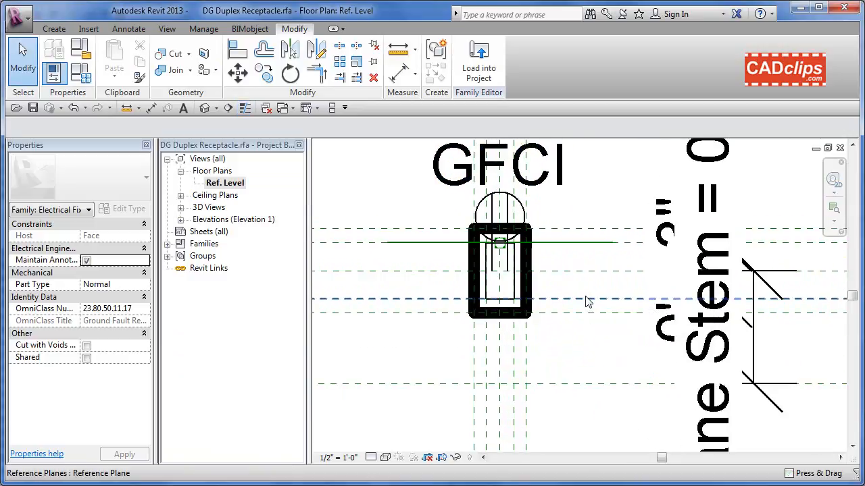
pyautogui.press('t')
pyautogui.press('l')
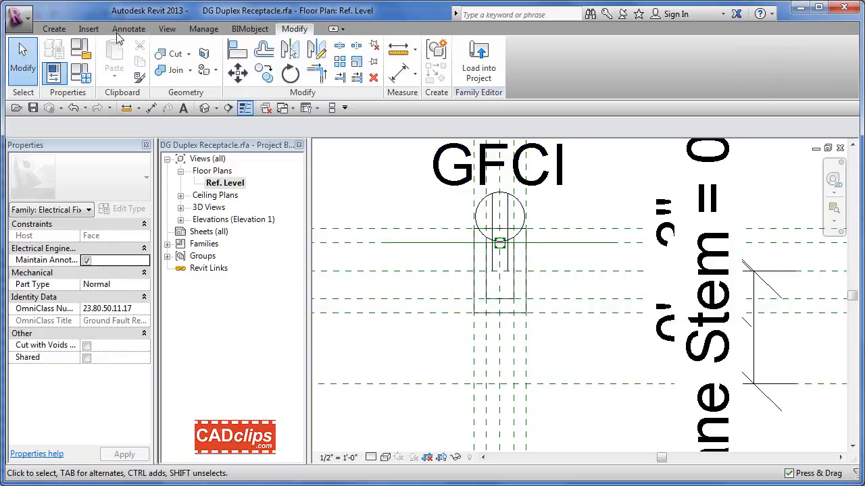
# - Set new model lines to the <Invisible lines> subcategory and use Level : Ref. Level as their work plane
pyautogui.click(54, 29)
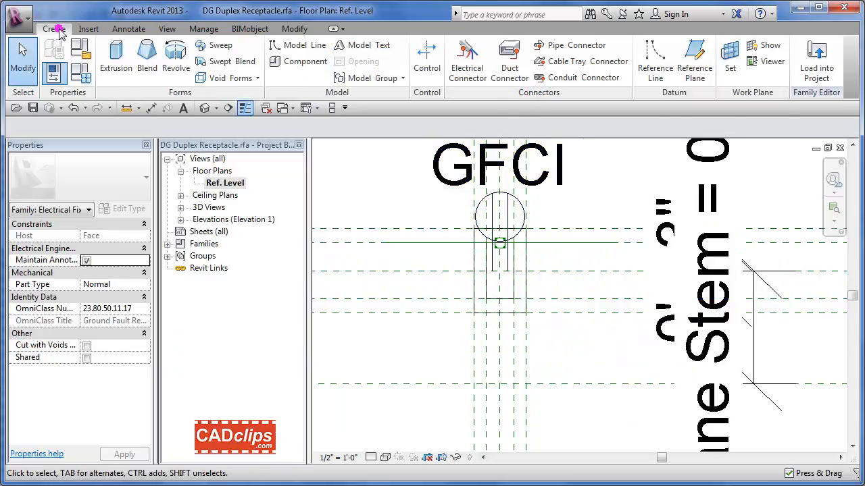
pyautogui.click(297, 45)
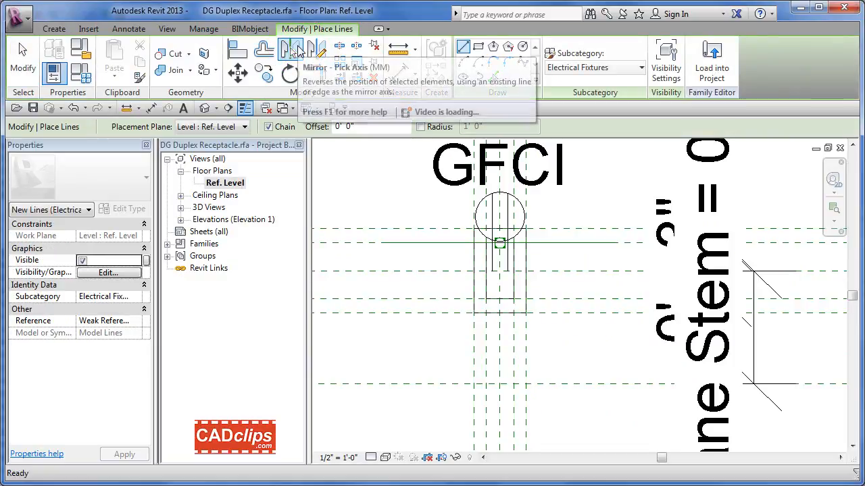
pyautogui.click(641, 67)
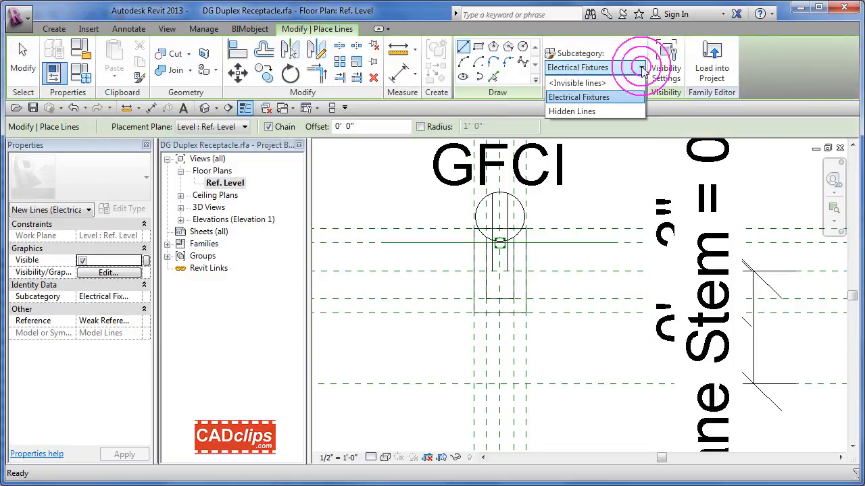
pyautogui.click(597, 83)
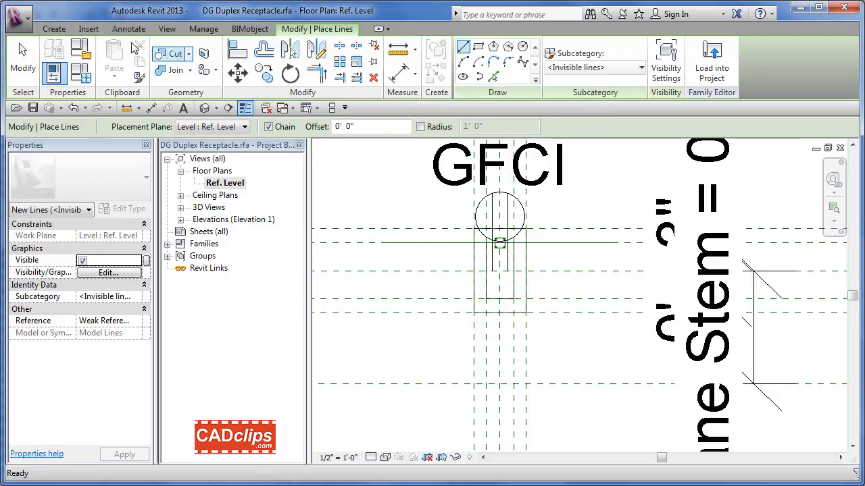
pyautogui.click(54, 29)
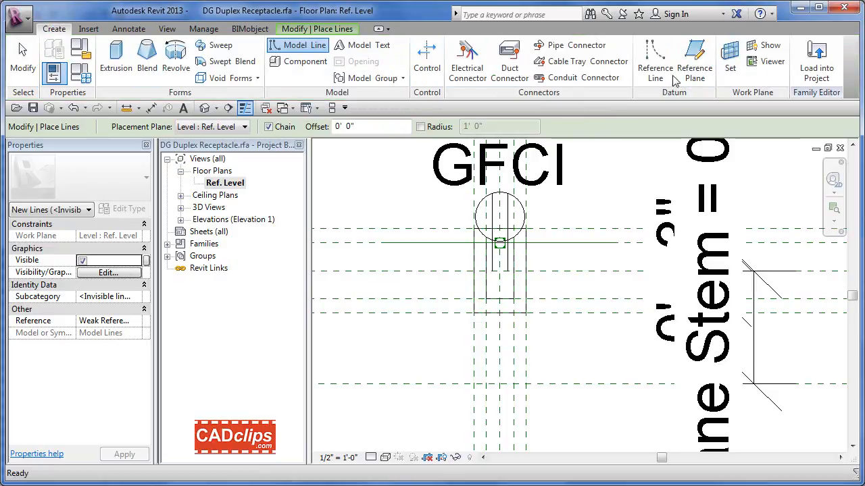
pyautogui.click(730, 64)
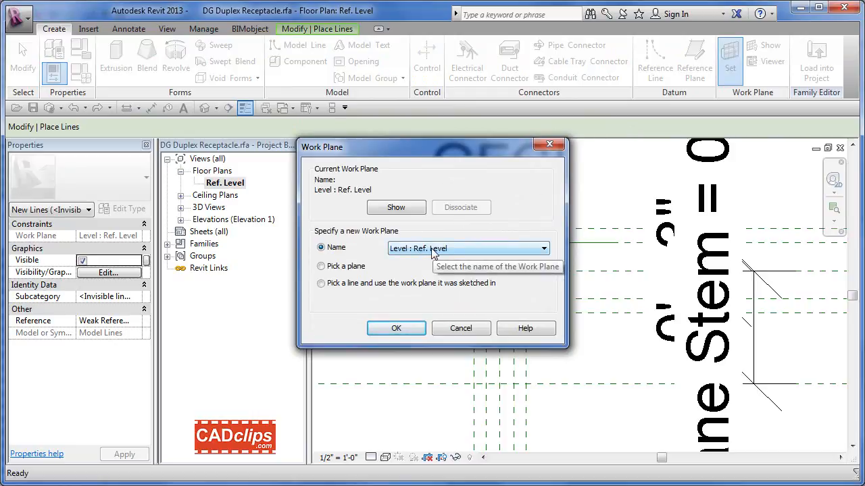
pyautogui.click(396, 328)
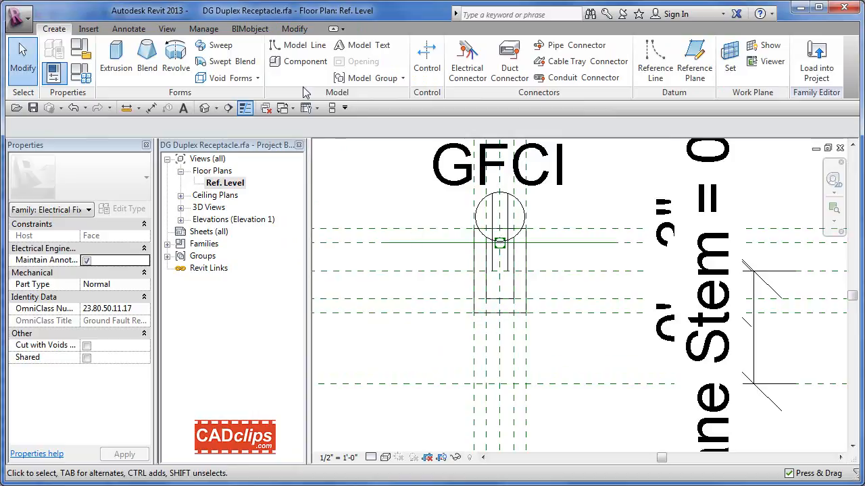
# - Draw a vertical invisible model line from the midpoint of the box's lower edge down to the Cut Plane Stem reference plane
pyautogui.click(303, 50)
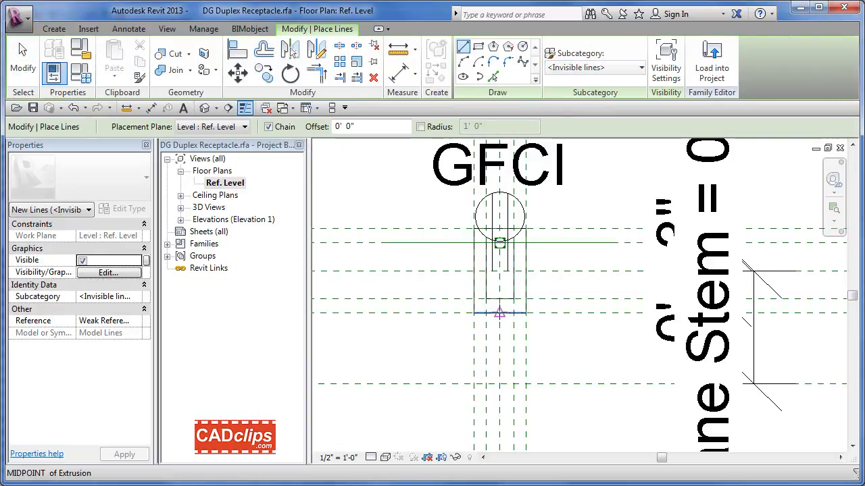
pyautogui.click(499, 313)
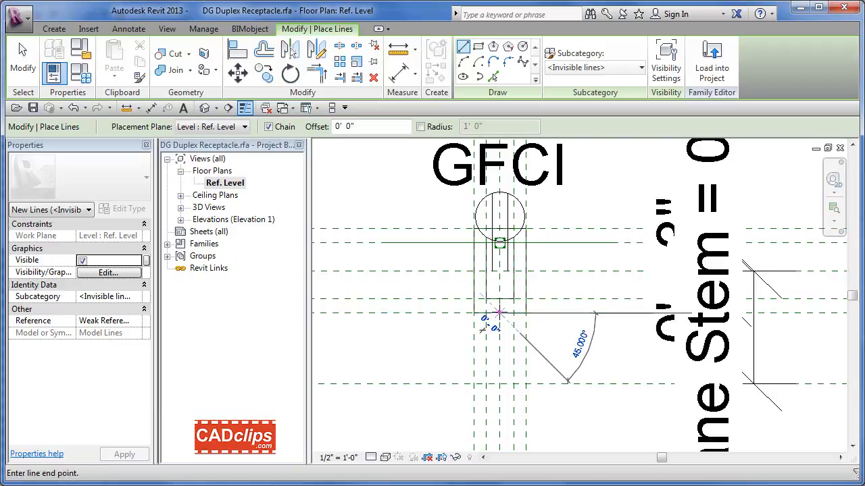
pyautogui.click(500, 383)
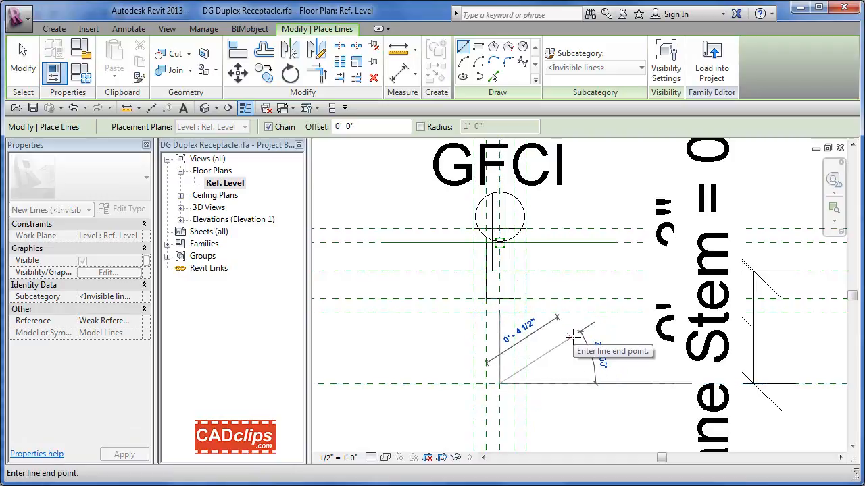
pyautogui.press('Escape')
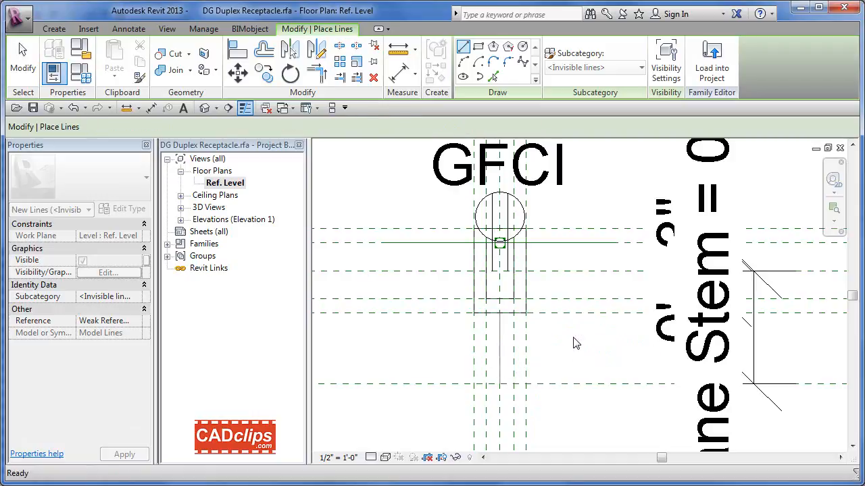
pyautogui.press('Escape')
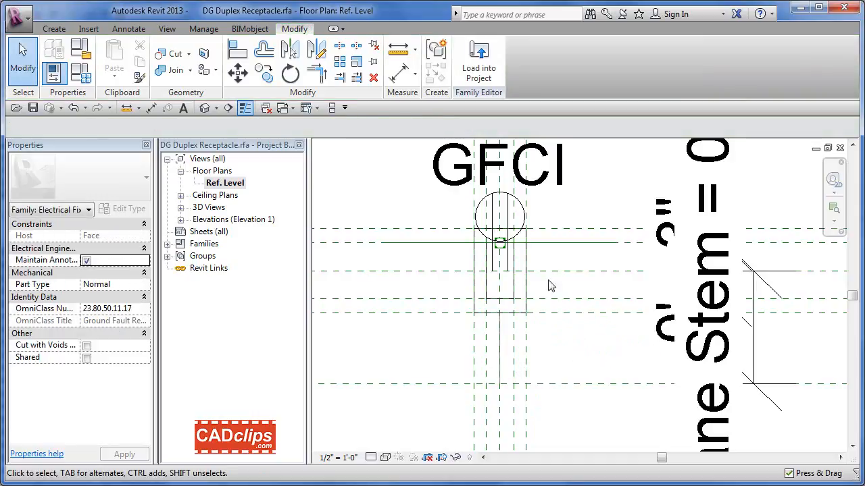
# - Align the invisible line's lower end to the Cut Plane Stem reference plane and lock the alignment
pyautogui.click(238, 54)
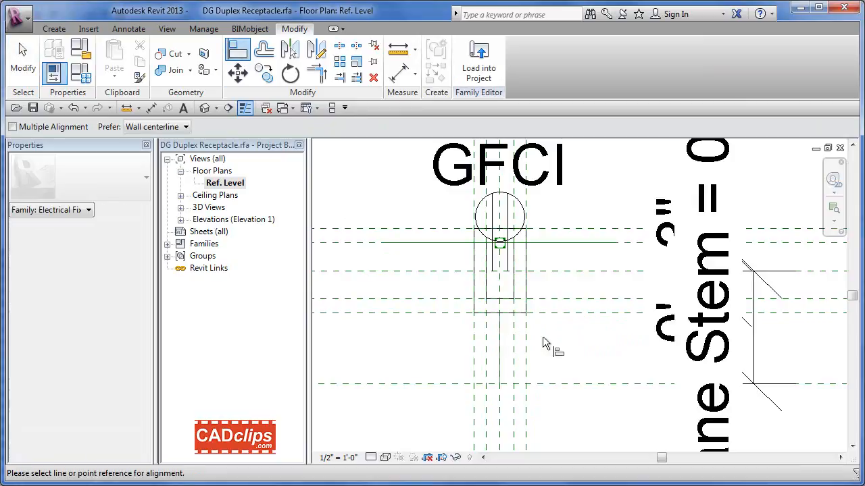
pyautogui.click(554, 383)
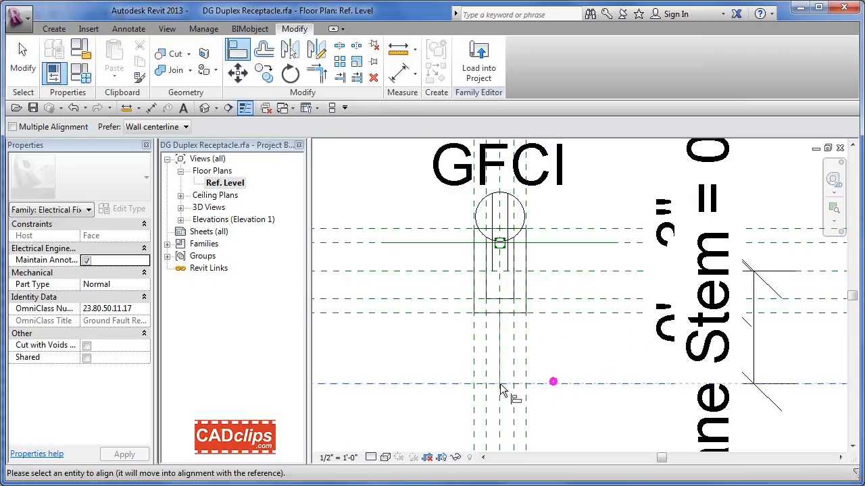
pyautogui.click(501, 385)
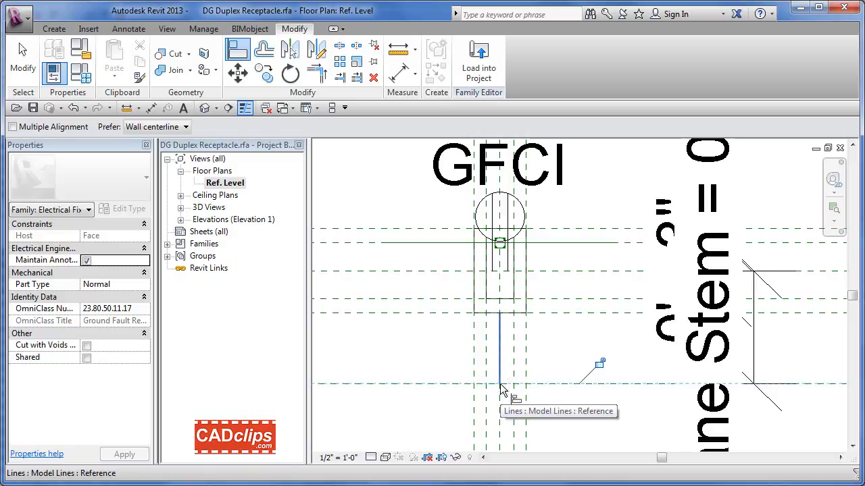
pyautogui.click(600, 364)
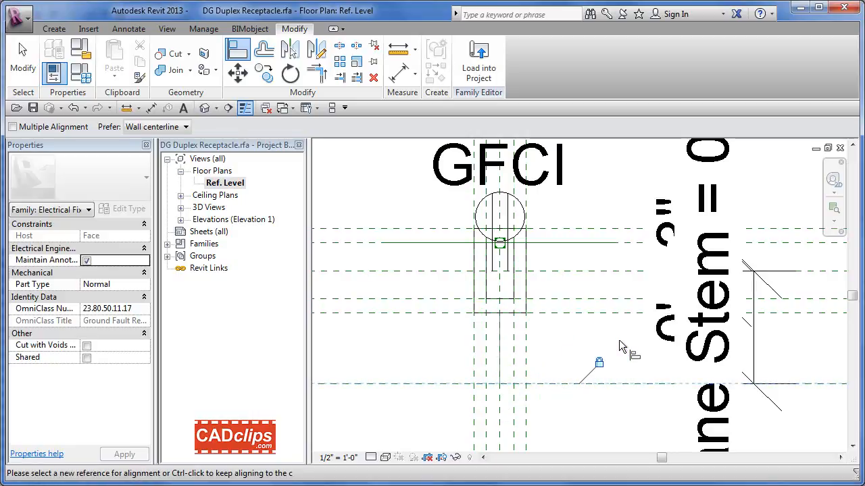
pyautogui.scroll(-3, 619, 342)
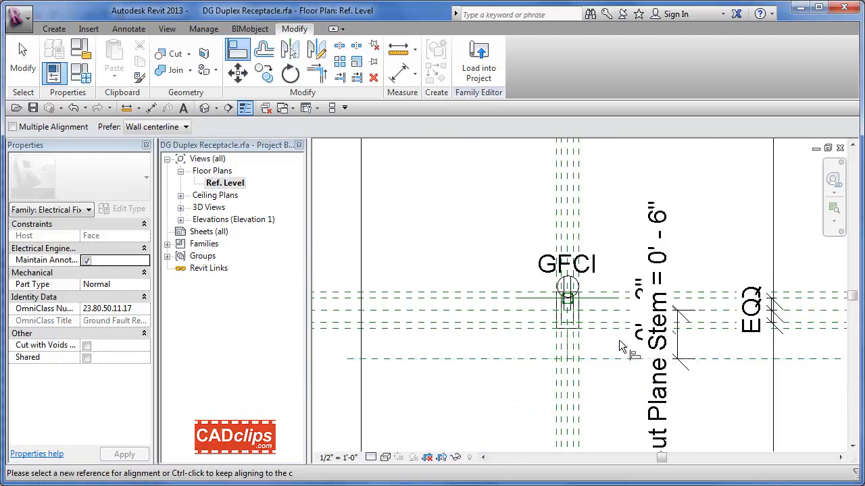
pyautogui.press('Escape')
pyautogui.press('Escape')
# - Test the locked line by applying a Cut Plane Stem value of 2' 0" to the GFCI type
pyautogui.scroll(-2, 619, 340)
pyautogui.moveTo(619, 340); pyautogui.dragTo(674, 316, button='middle')
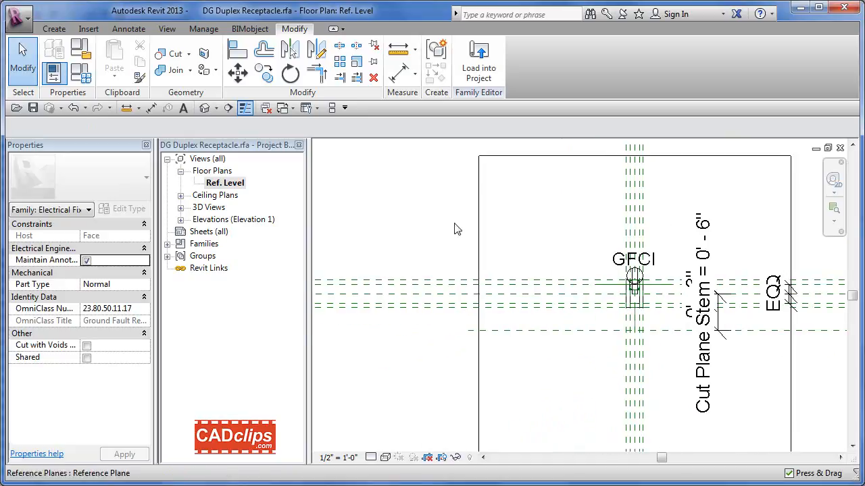
pyautogui.click(85, 79)
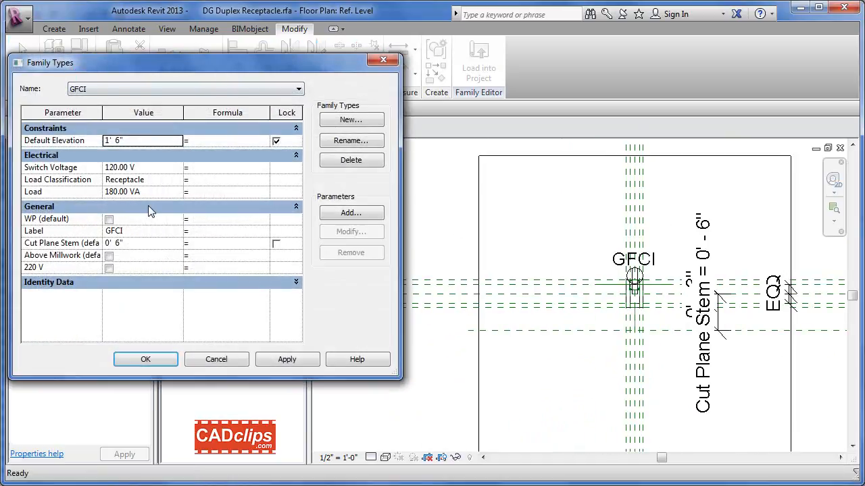
pyautogui.click(144, 244)
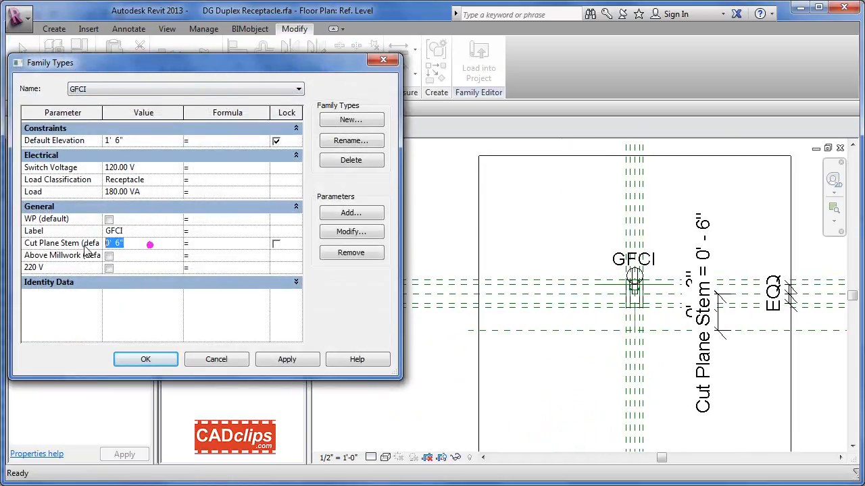
pyautogui.click(287, 360)
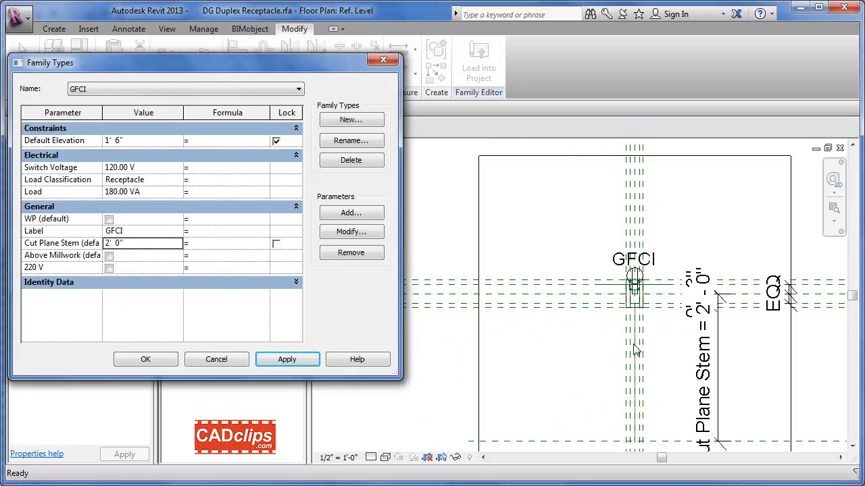
# - Set the GFCI type's Cut Plane Stem back to 6" and save the receptacle family
pyautogui.click(138, 246)
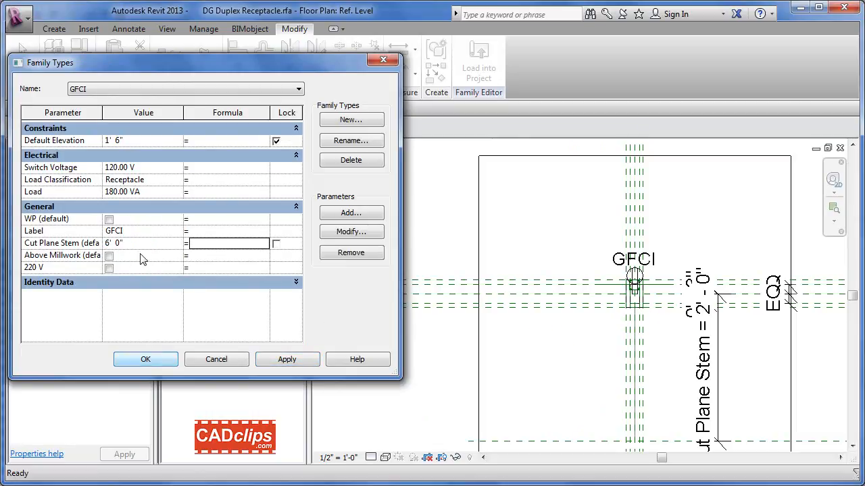
pyautogui.click(140, 244)
pyautogui.write('6')
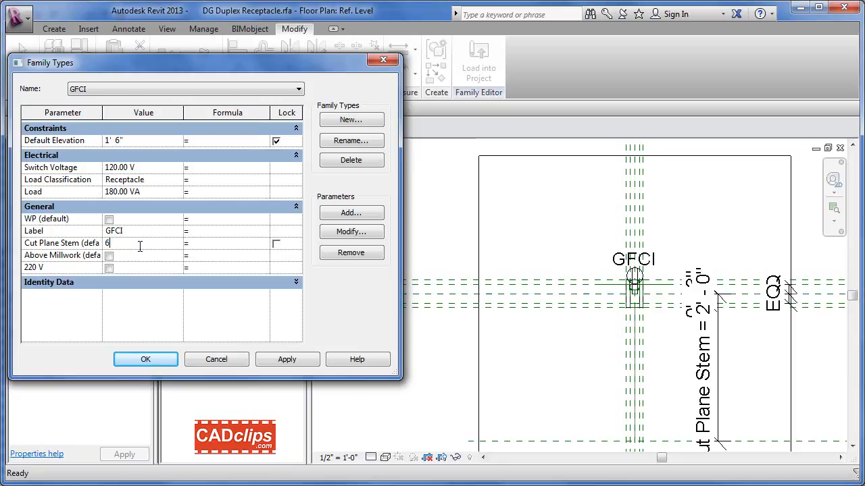
pyautogui.click(287, 359)
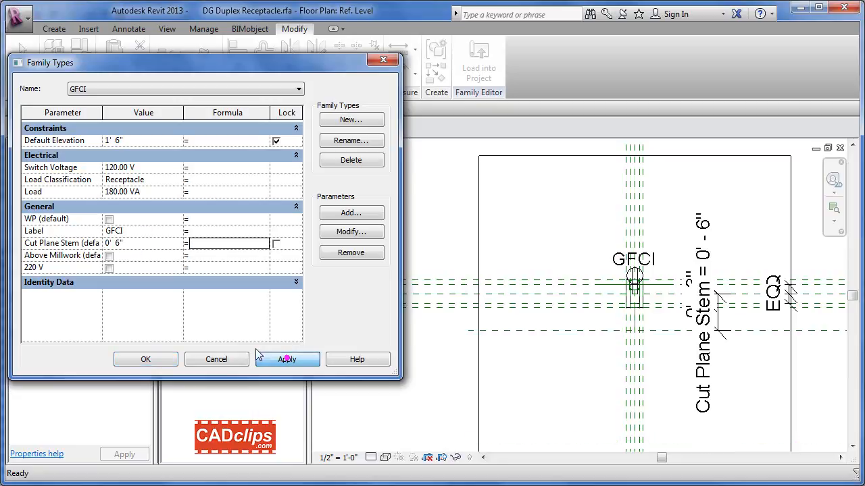
pyautogui.click(152, 360)
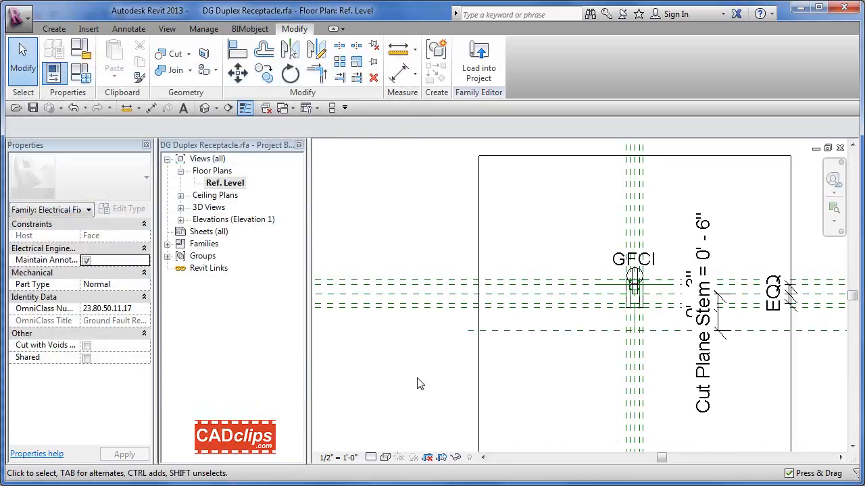
pyautogui.click(33, 108)
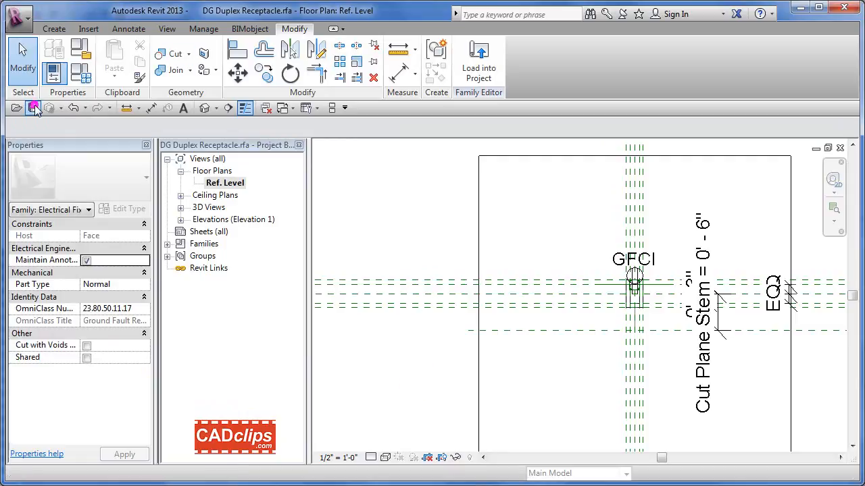
# - Load the receptacle family into the Project3 project and overwrite the existing version without its parameter values
pyautogui.click(437, 336)
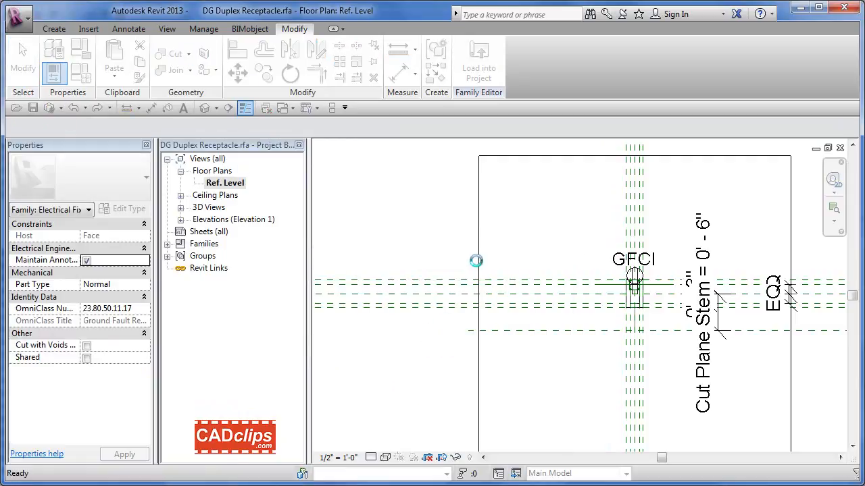
pyautogui.click(473, 74)
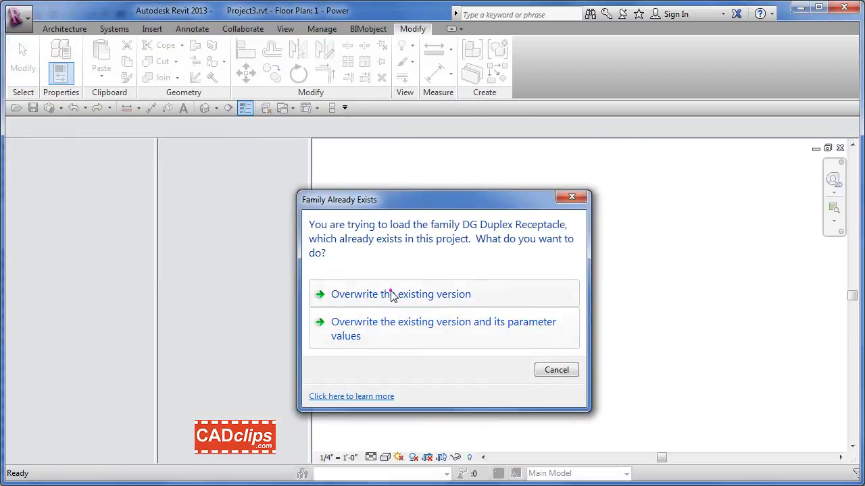
pyautogui.click(392, 293)
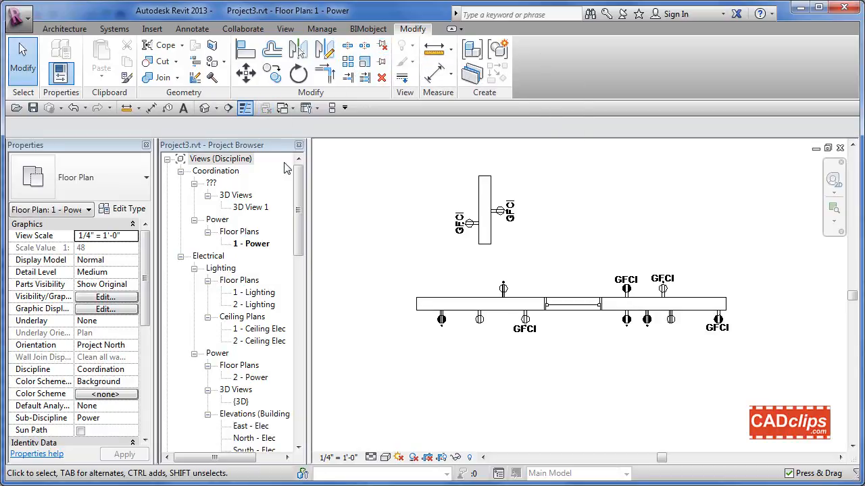
# - Open the South - Elec elevation, close the surplus view, and tile it beside the 1 - Power floor plan
pyautogui.doubleClick(264, 452)
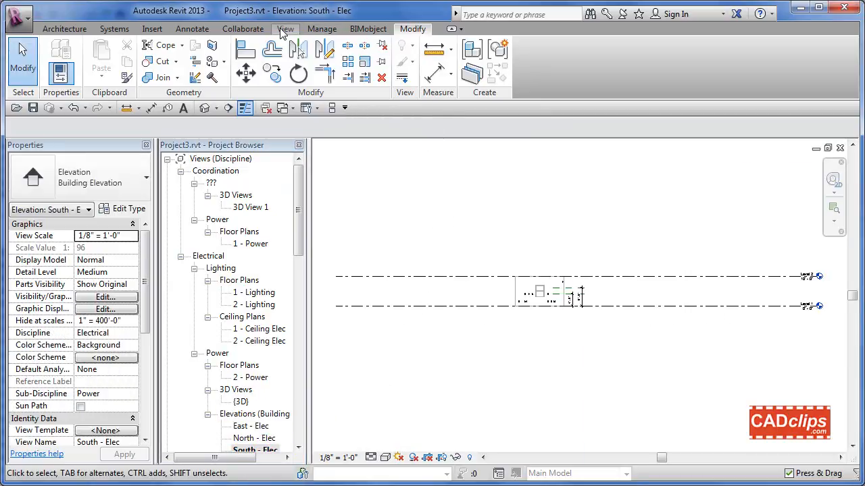
pyautogui.click(284, 29)
pyautogui.click(743, 77)
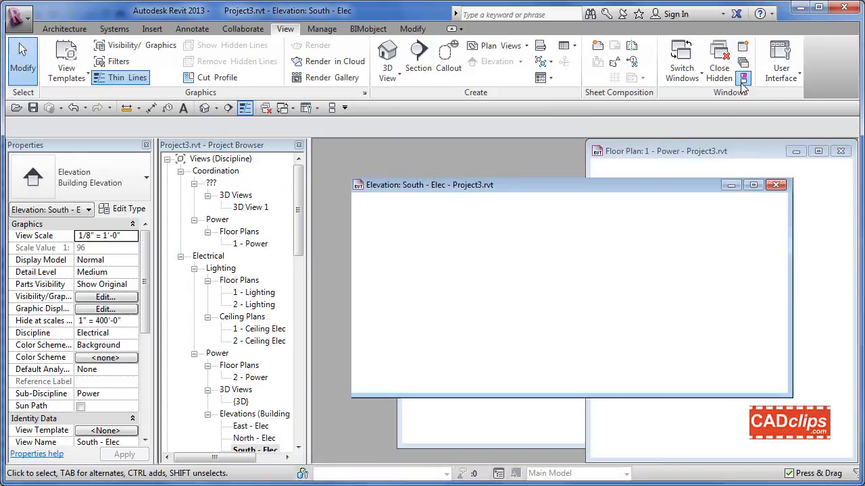
pyautogui.click(841, 151)
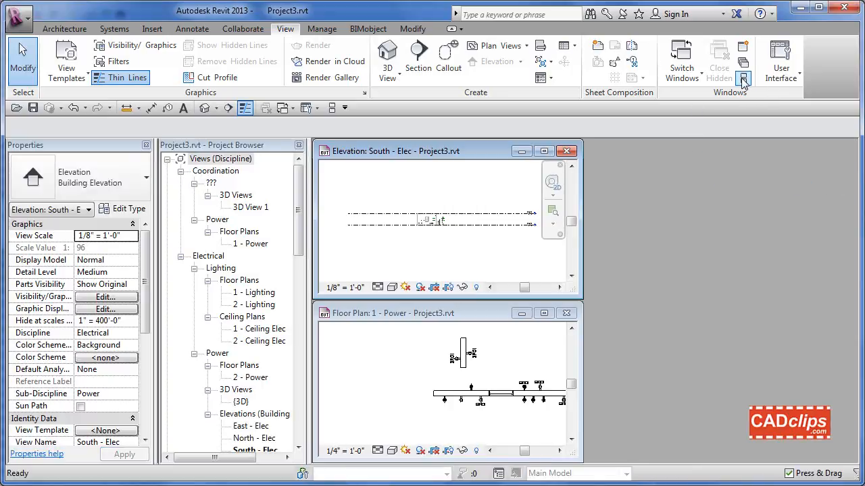
pyautogui.click(743, 79)
# - Examine the high GFCI receptacle near the wall's end in the South elevation and in the Power floor plan
pyautogui.scroll(8, 423, 212)
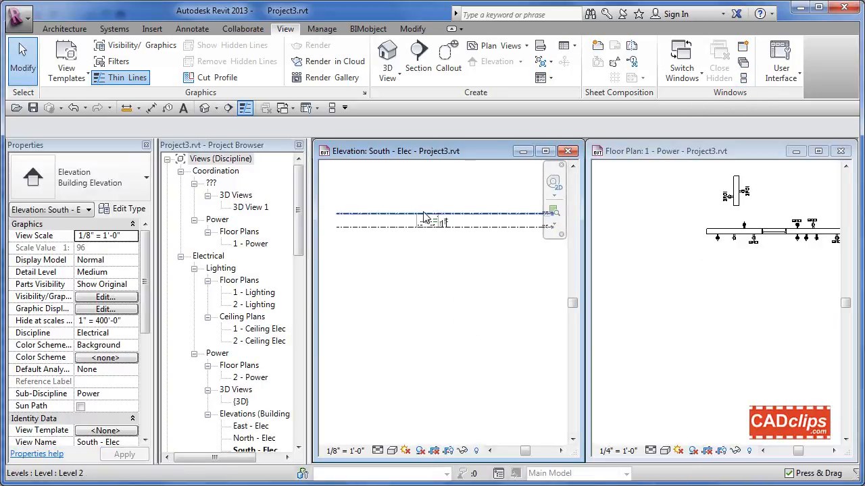
pyautogui.moveTo(489, 286)
pyautogui.mouseDown(button='middle')
pyautogui.moveTo(433, 297)
pyautogui.moveTo(502, 298)
pyautogui.moveTo(480, 295)
pyautogui.mouseUp(button='middle')
pyautogui.scroll(2, 495, 295)
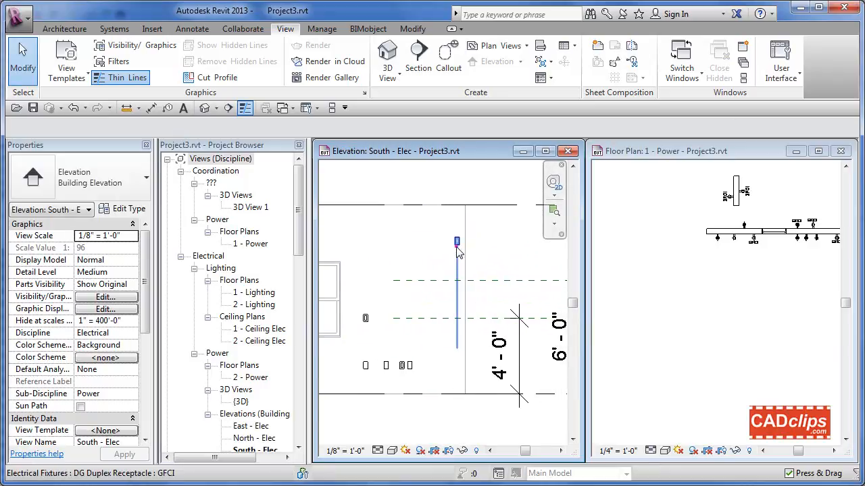
pyautogui.click(457, 243)
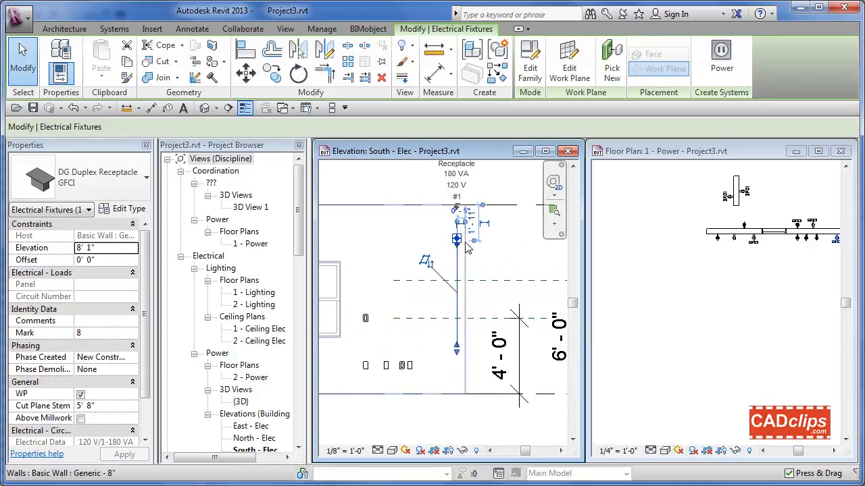
pyautogui.click(492, 248)
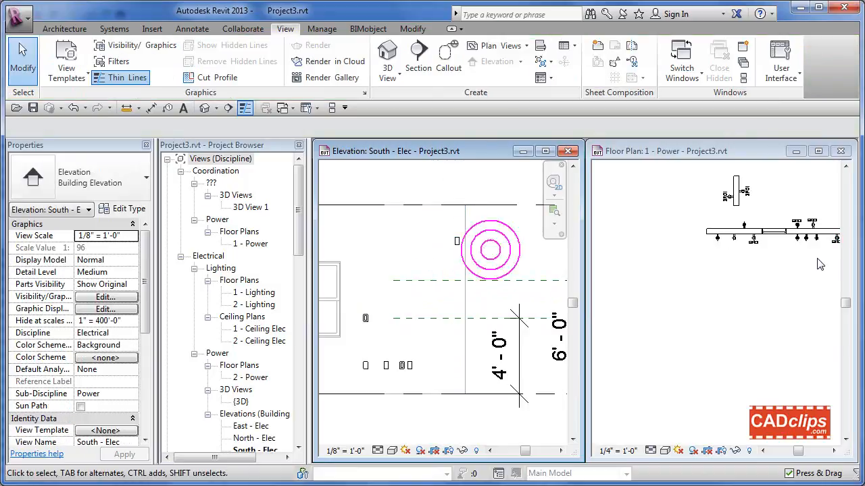
pyautogui.click(707, 279)
pyautogui.scroll(5, 756, 250)
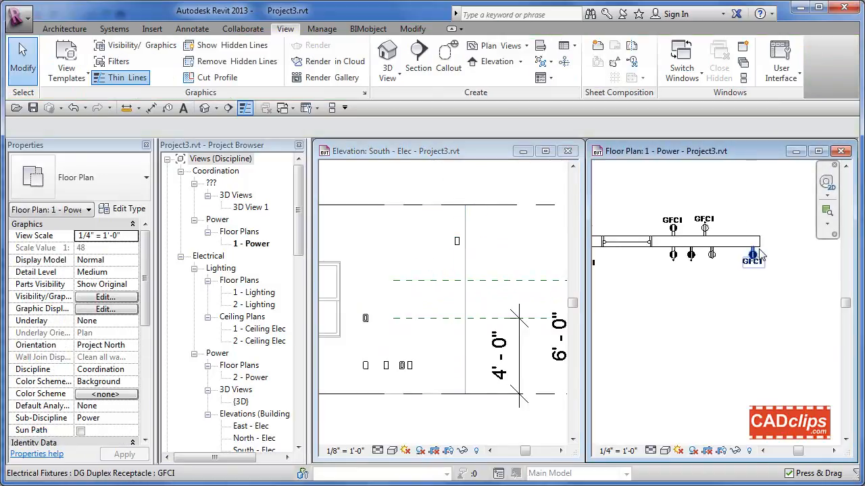
pyautogui.scroll(-5, 787, 275)
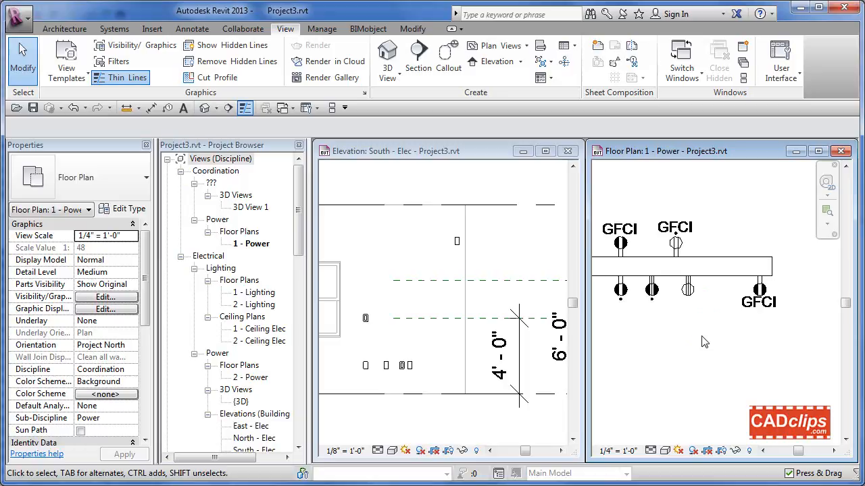
# - Set the high GFCI receptacle's Cut Plane Stem to 1' 0"
pyautogui.click(457, 243)
pyautogui.click(456, 243)
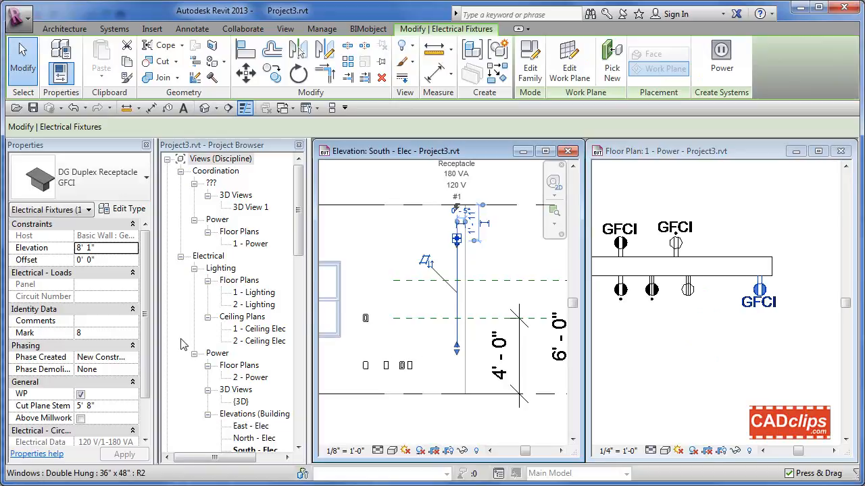
pyautogui.click(112, 406)
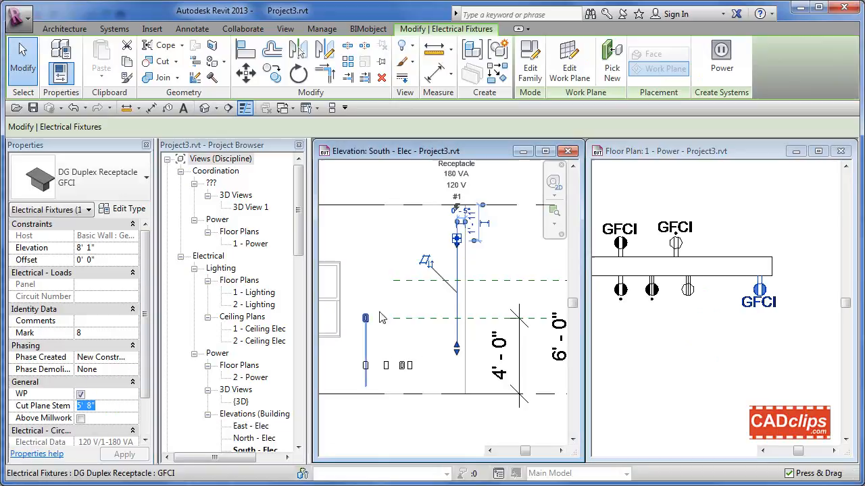
pyautogui.click(113, 405)
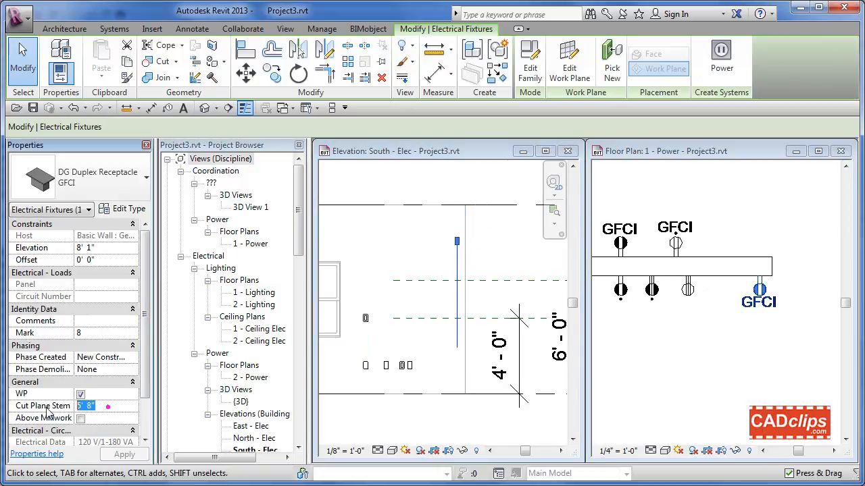
pyautogui.write('1')
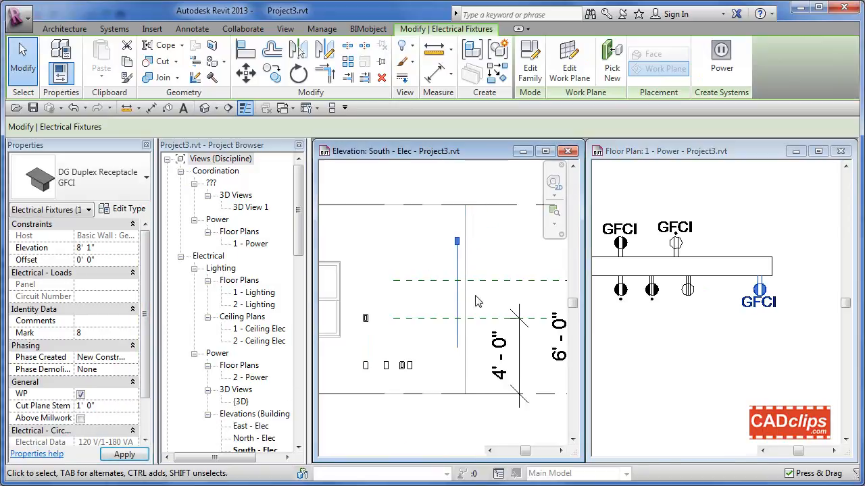
pyautogui.click(486, 261)
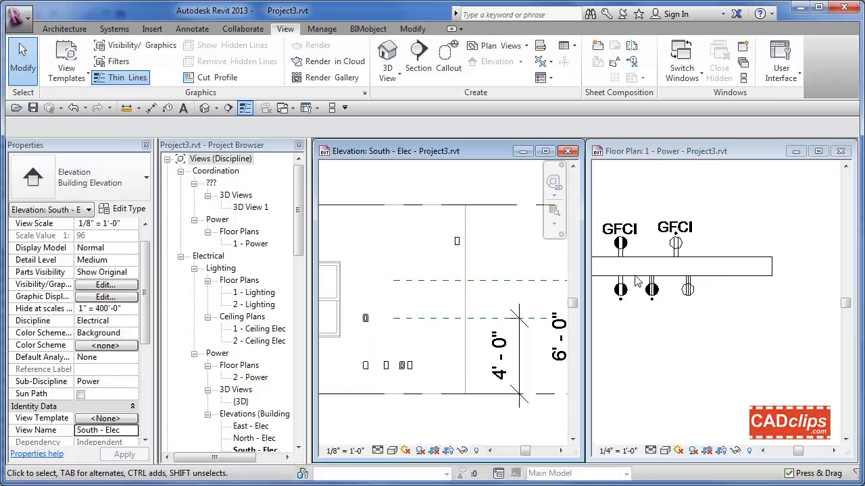
# - Stretch the high GFCI receptacle's stem down just past the 6' - 0" reference plane, to about 2' 4"
pyautogui.click(458, 246)
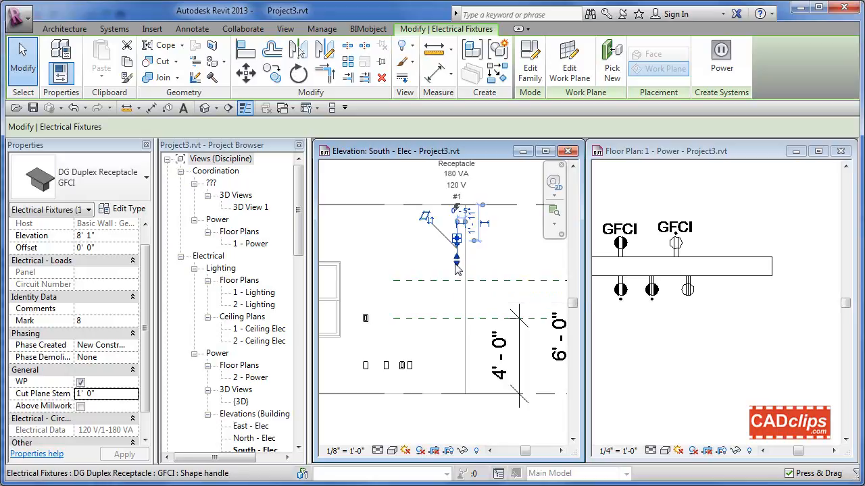
pyautogui.moveTo(456, 269); pyautogui.dragTo(456, 284)
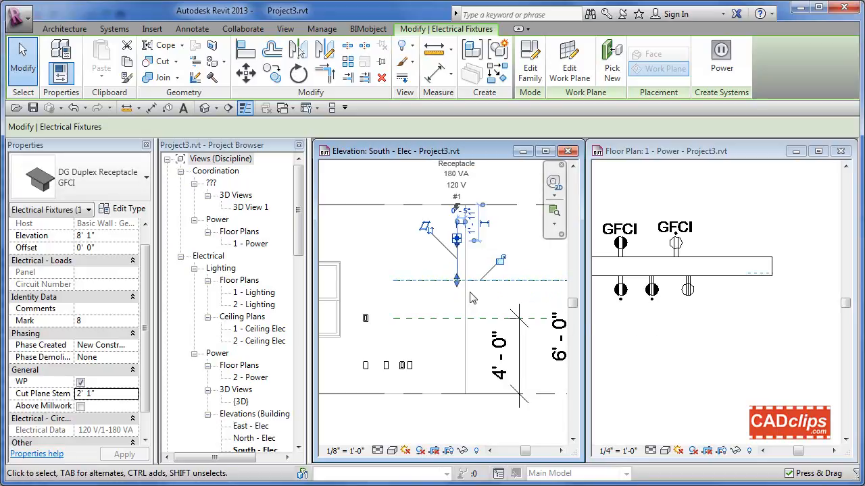
pyautogui.moveTo(457, 281); pyautogui.dragTo(457, 288)
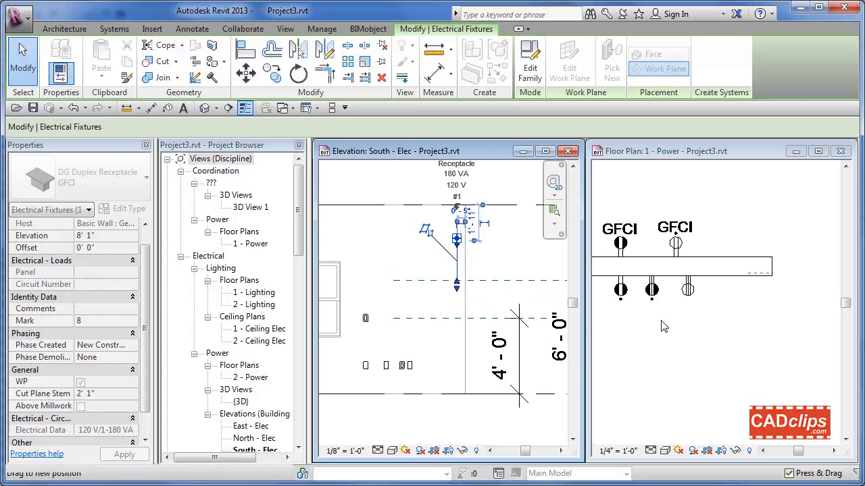
pyautogui.click(680, 324)
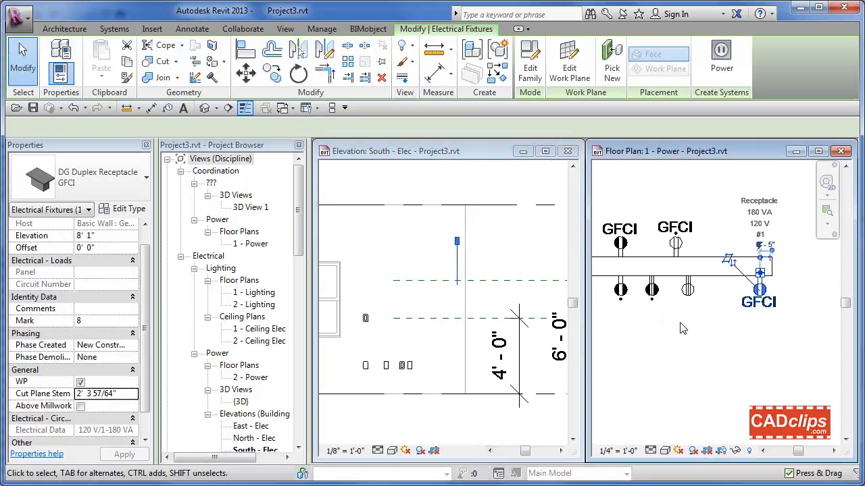
pyautogui.click(453, 313)
pyautogui.click(444, 306)
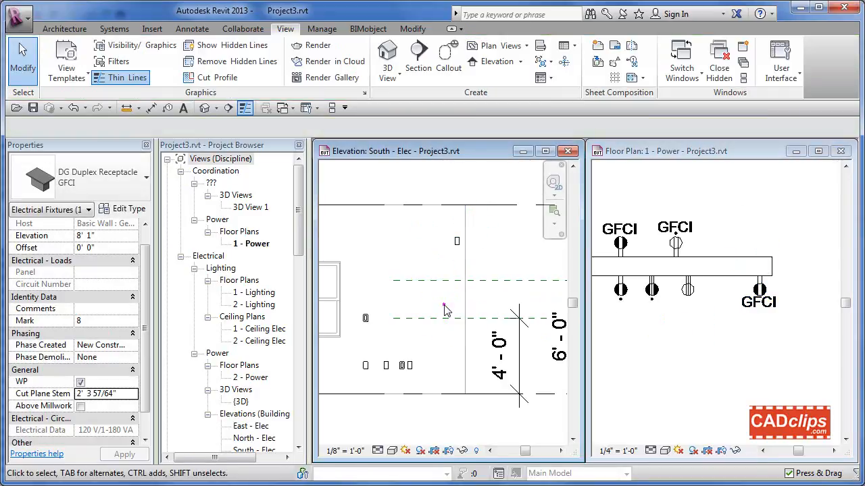
# - Shorten the high GFCI receptacle's stem to end just above the 6' - 0" reference plane, about 1' 10" long
pyautogui.scroll(4, 444, 311)
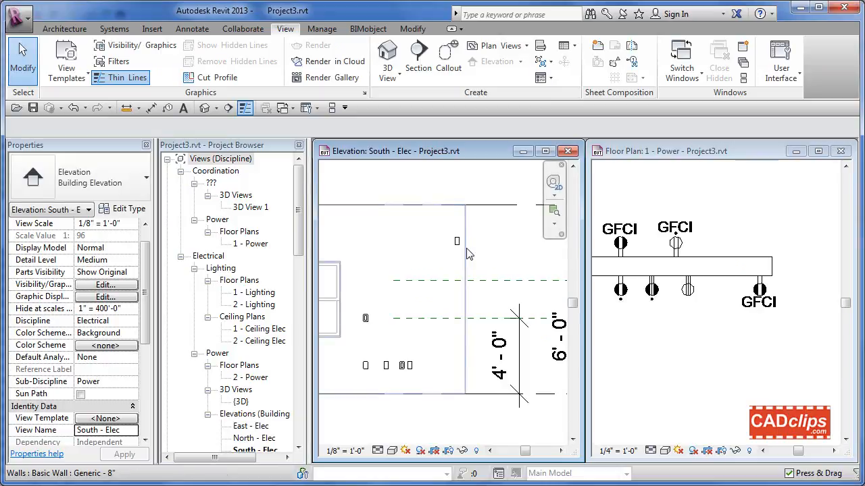
pyautogui.scroll(-4, 470, 254)
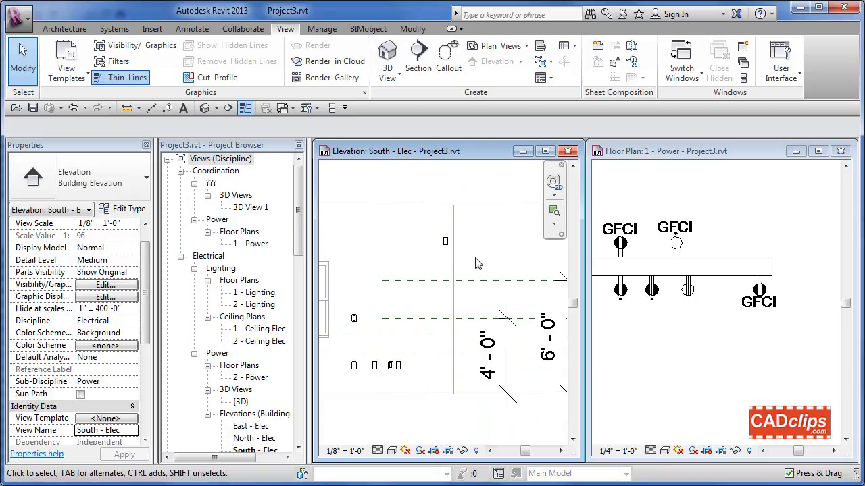
pyautogui.click(445, 245)
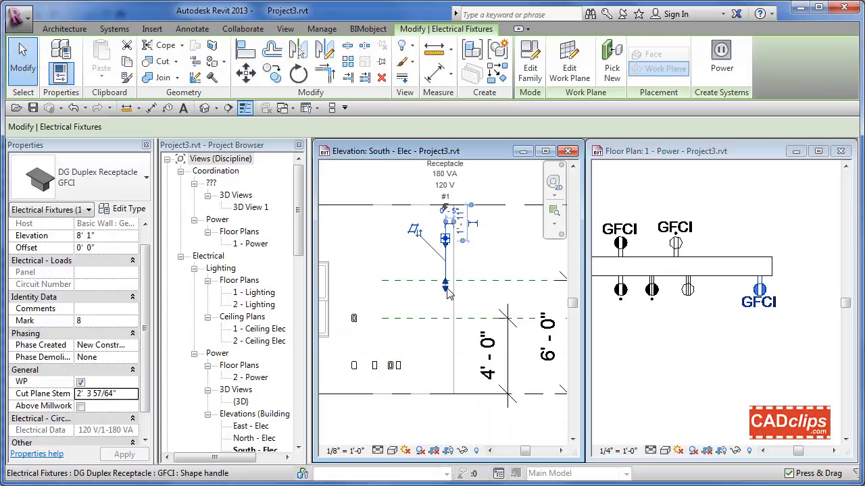
pyautogui.moveTo(447, 292)
pyautogui.mouseDown()
pyautogui.moveTo(454, 303)
pyautogui.moveTo(446, 305)
pyautogui.moveTo(444, 284)
pyautogui.mouseUp()
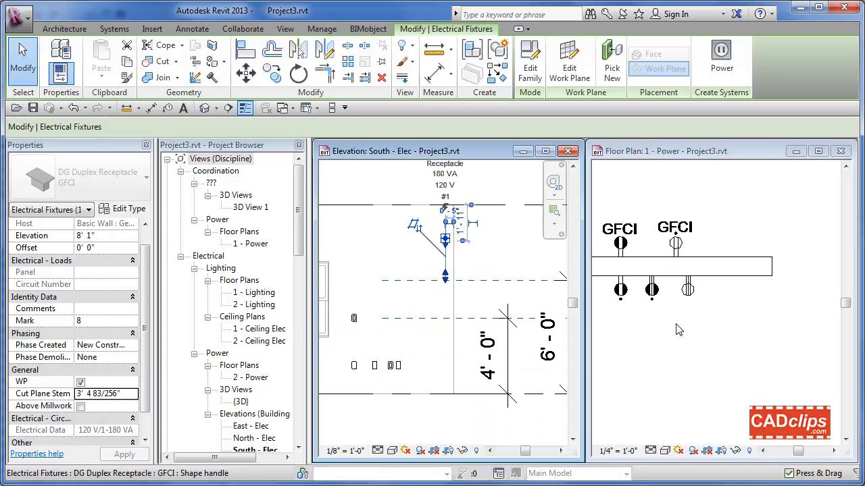
pyautogui.click(678, 329)
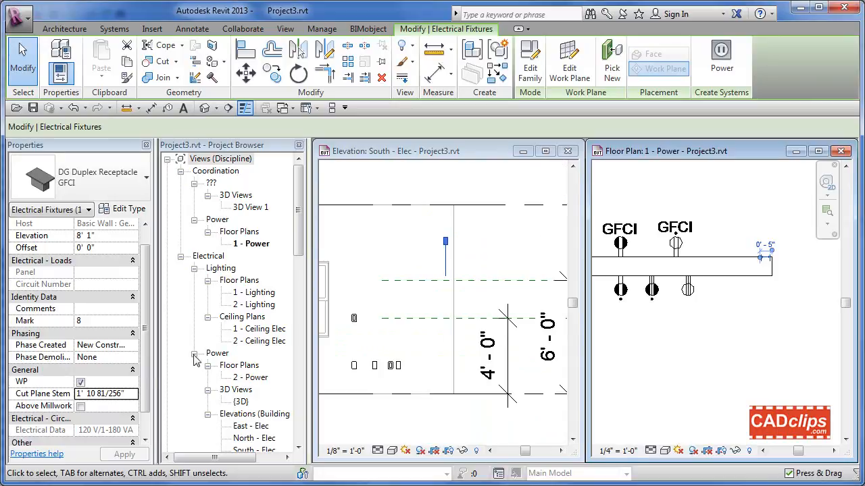
# - Set the Power floor plan's view range to a top offset of 5' 0" and a cut plane offset of 3' 0"
pyautogui.moveTo(146, 336); pyautogui.dragTo(145, 371)
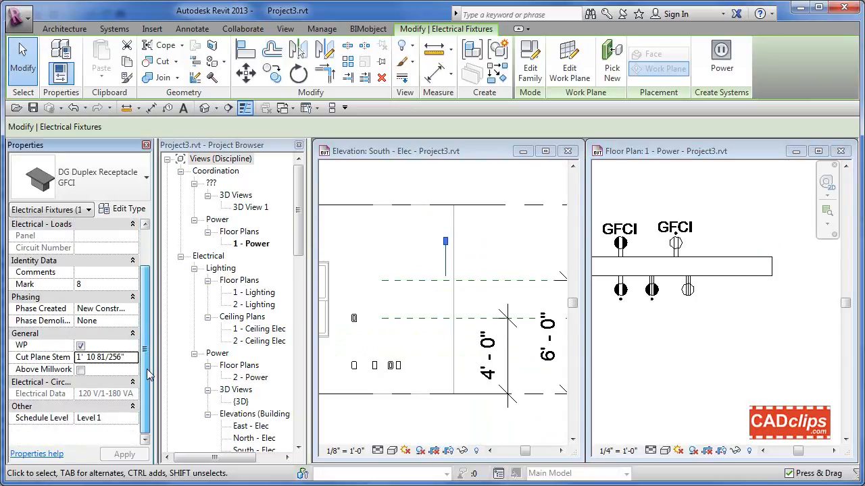
pyautogui.press('Escape')
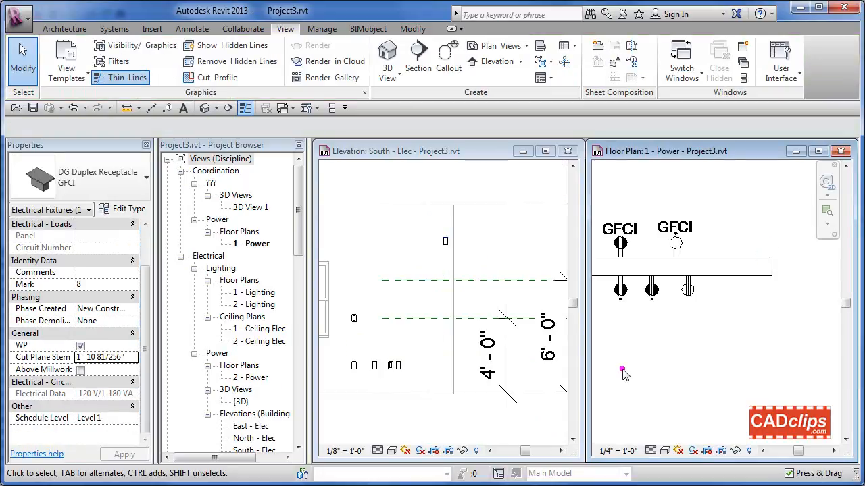
pyautogui.moveTo(145, 328); pyautogui.dragTo(123, 404)
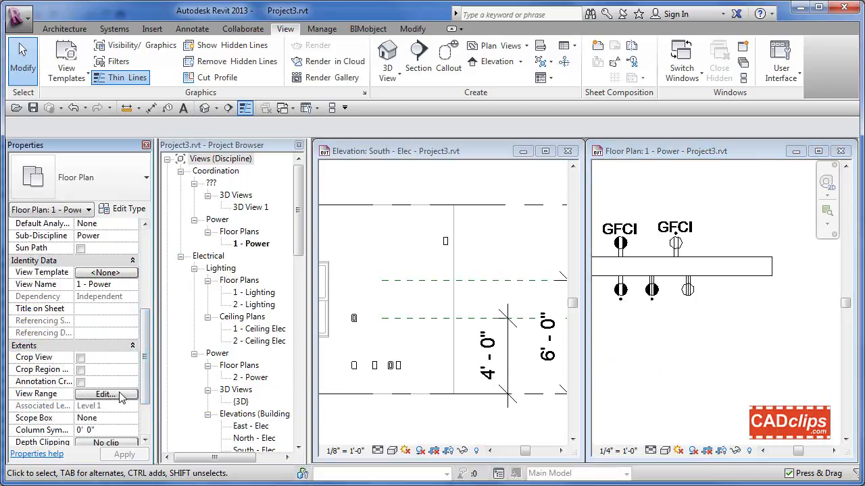
pyautogui.click(105, 394)
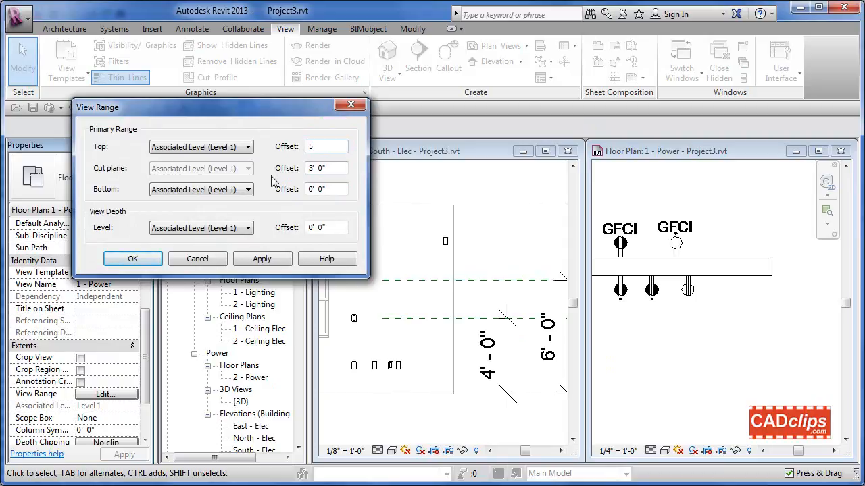
pyautogui.click(277, 260)
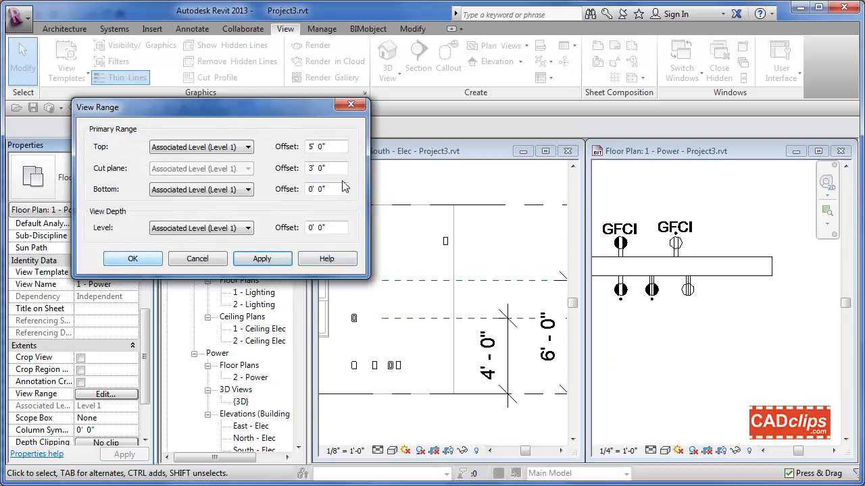
pyautogui.click(153, 261)
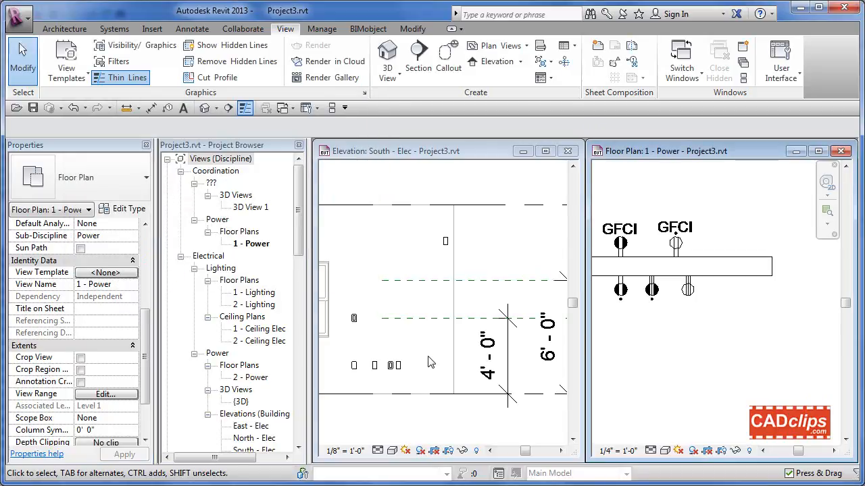
# - Move the lower reference plane in the South - Elec elevation to 3' 0" above the lower level
pyautogui.click(372, 353)
pyautogui.click(435, 320)
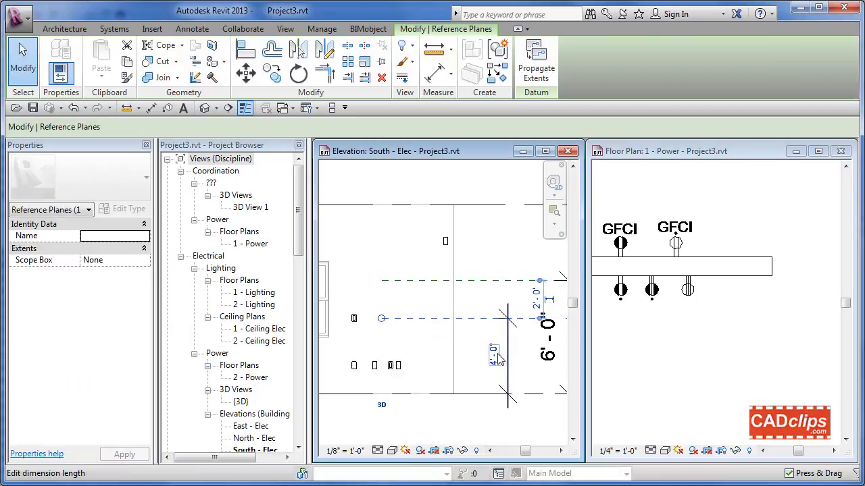
pyautogui.click(491, 353)
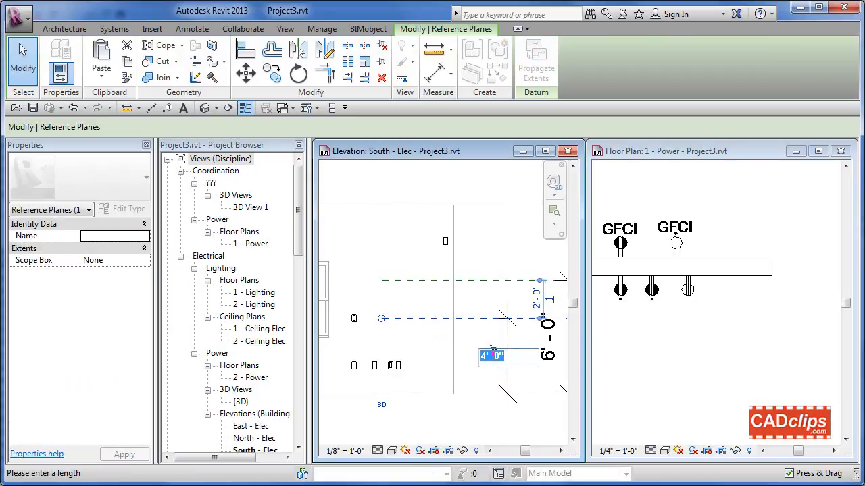
pyautogui.write('3')
pyautogui.click(480, 409)
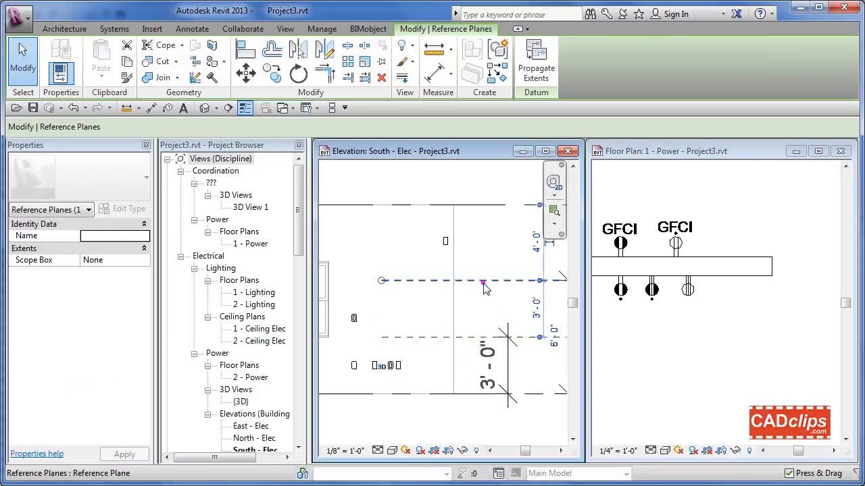
# - Move the upper reference plane in the elevation to 5' 0" above the lower level
pyautogui.click(483, 282)
pyautogui.moveTo(539, 347); pyautogui.dragTo(481, 344, button='middle')
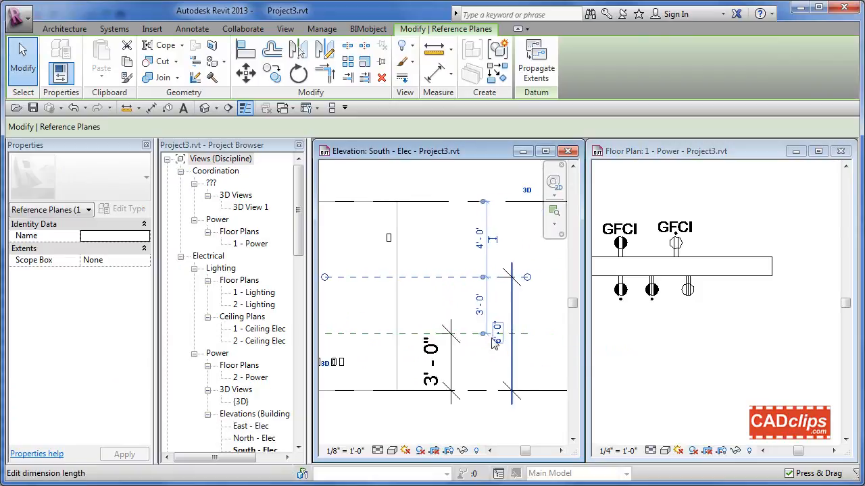
pyautogui.click(496, 332)
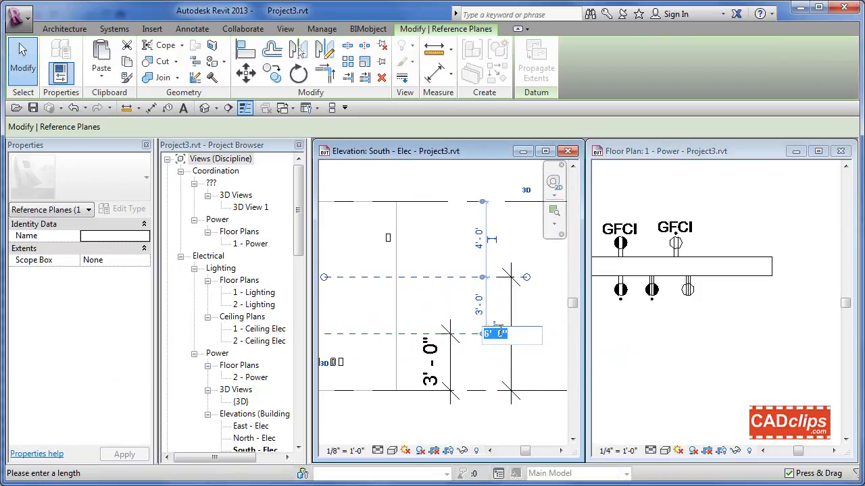
pyautogui.click(527, 405)
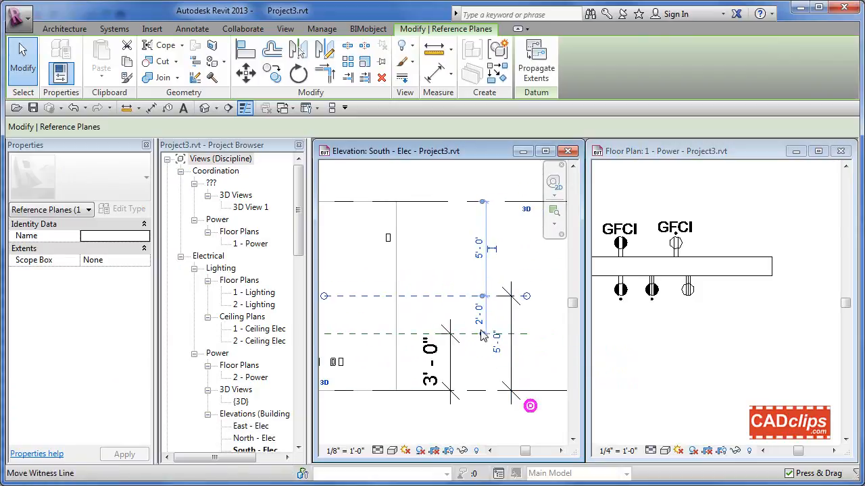
pyautogui.click(451, 283)
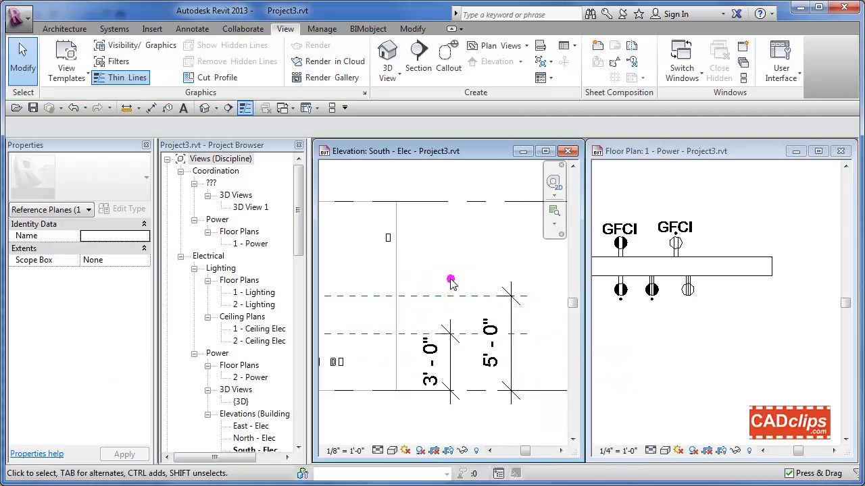
# - Nudge the high GFCI receptacle down to an elevation of 6' 3", so its stem crosses the 5' - 0" reference plane
pyautogui.click(389, 241)
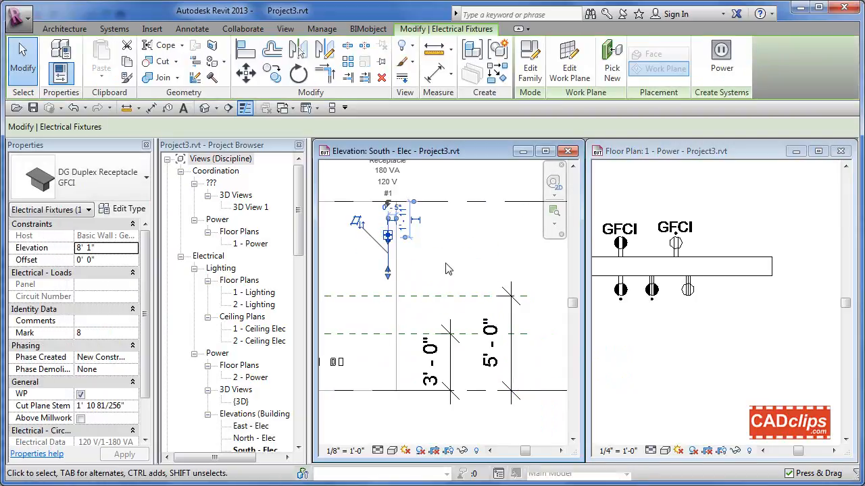
pyautogui.press('Down')
pyautogui.press('Down')
pyautogui.press('Down')
pyautogui.press('Down')
pyautogui.press('Down')
pyautogui.press('Down')
pyautogui.press('Down')
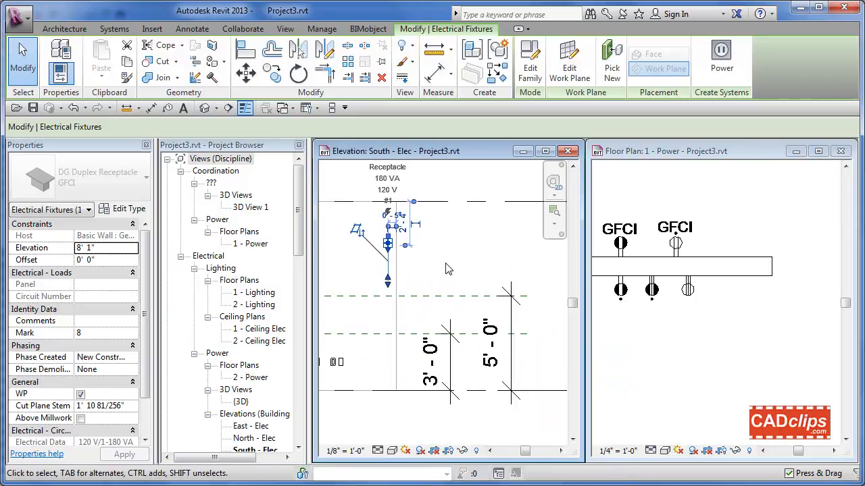
pyautogui.press('Down')
pyautogui.press('Down')
pyautogui.press('Down')
pyautogui.press('Down')
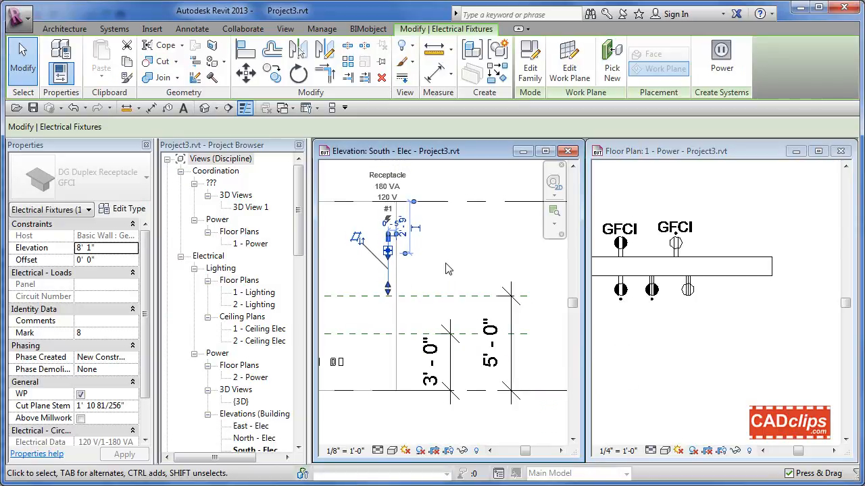
pyautogui.press('Down')
pyautogui.press('Down')
pyautogui.press('Down')
pyautogui.press('Down')
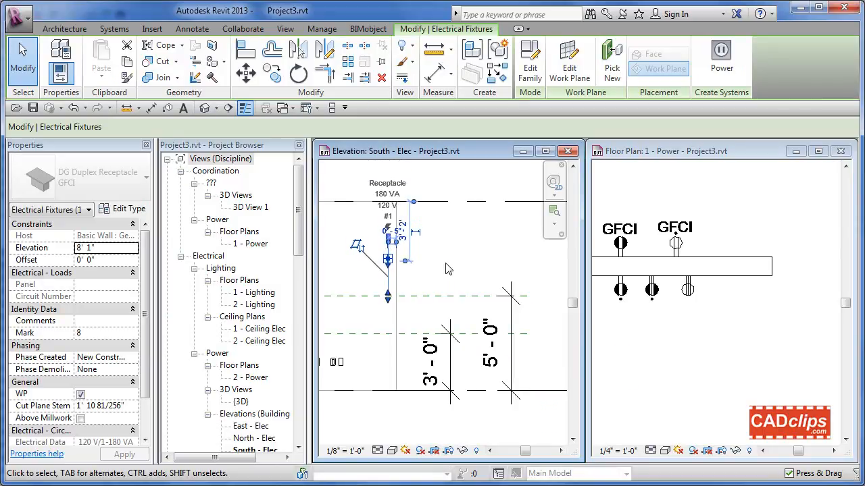
pyautogui.press('Down')
pyautogui.press('Down')
pyautogui.press('Down')
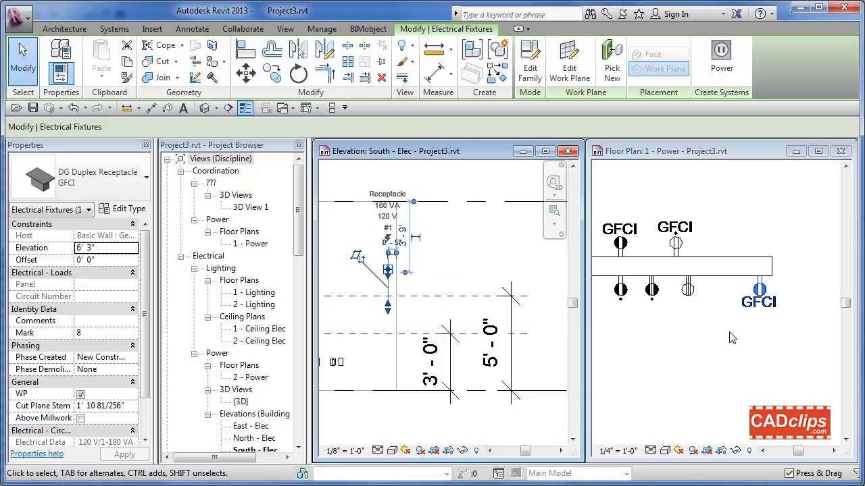
pyautogui.click(439, 284)
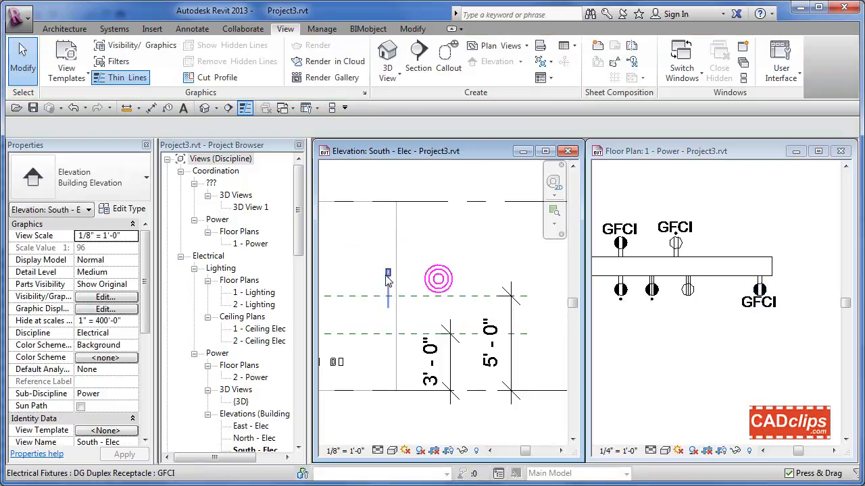
# - Set the high GFCI receptacle's elevation to 7' 0"
pyautogui.click(389, 277)
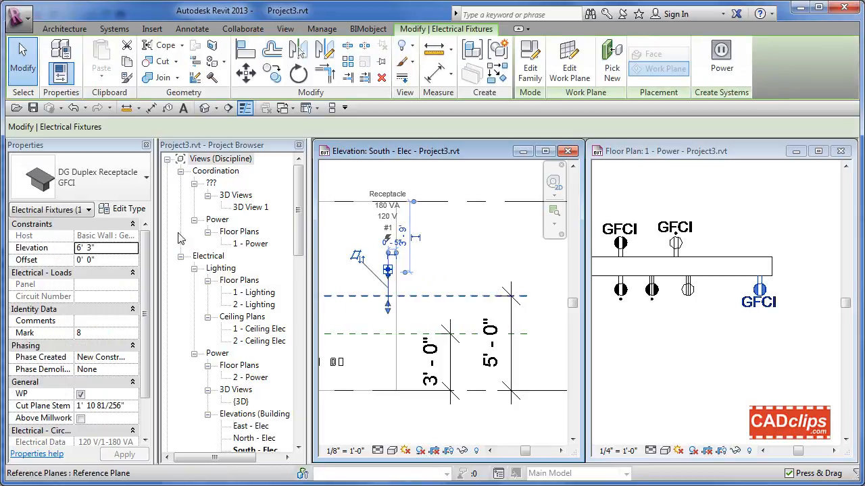
pyautogui.click(107, 248)
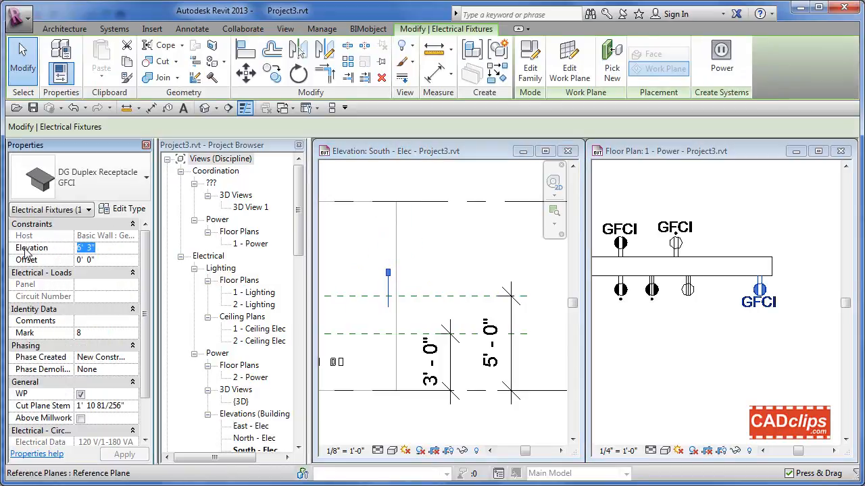
pyautogui.write('7')
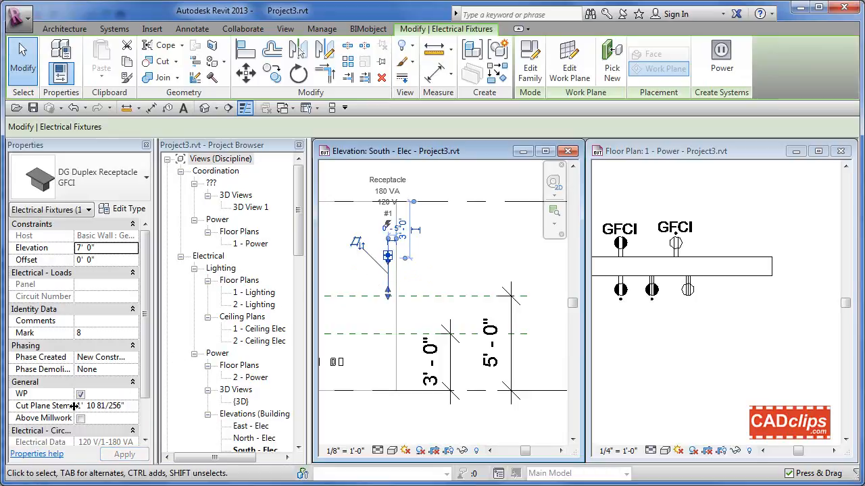
# - Try a Cut Plane Stem of 0' 0" on the high GFCI receptacle, and replace it with 7' 0"
pyautogui.click(128, 407)
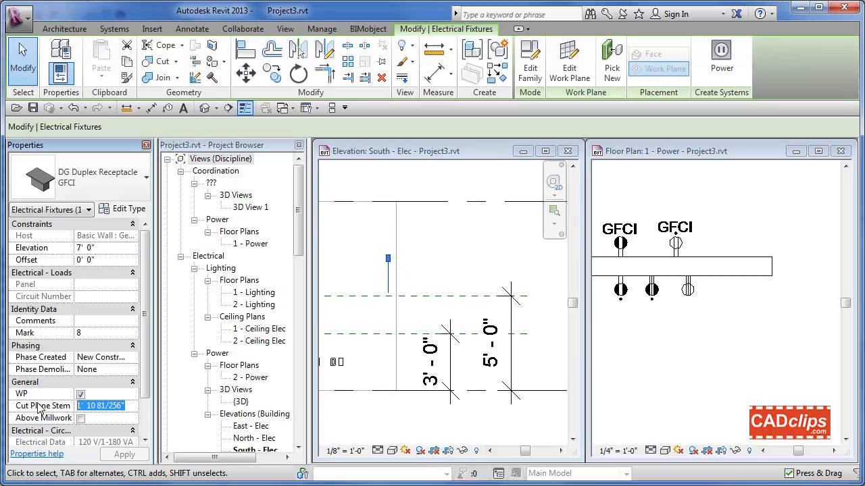
pyautogui.write("0' 0")
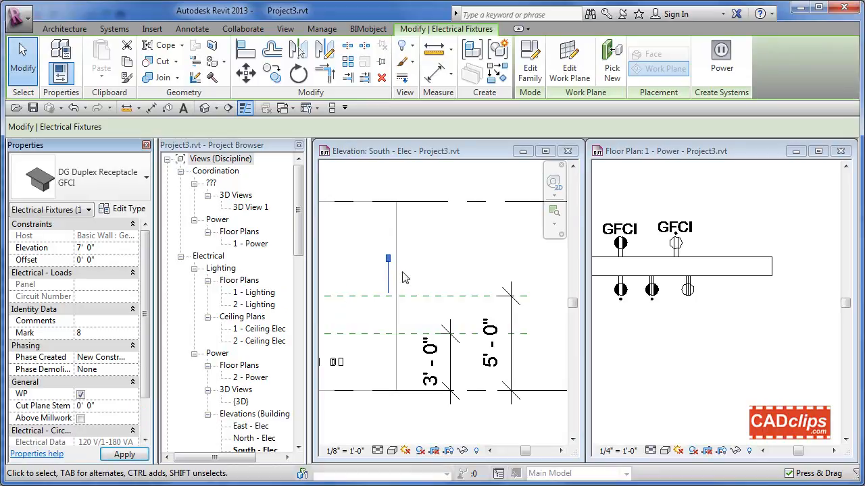
pyautogui.click(113, 408)
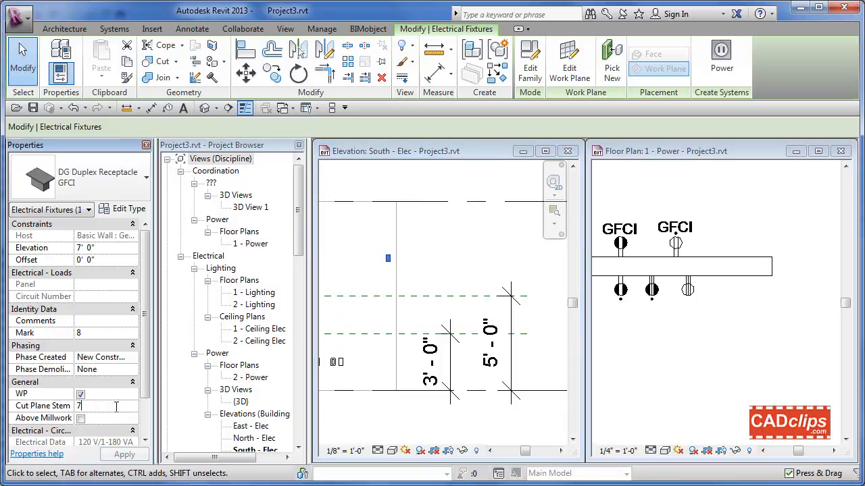
pyautogui.click(421, 286)
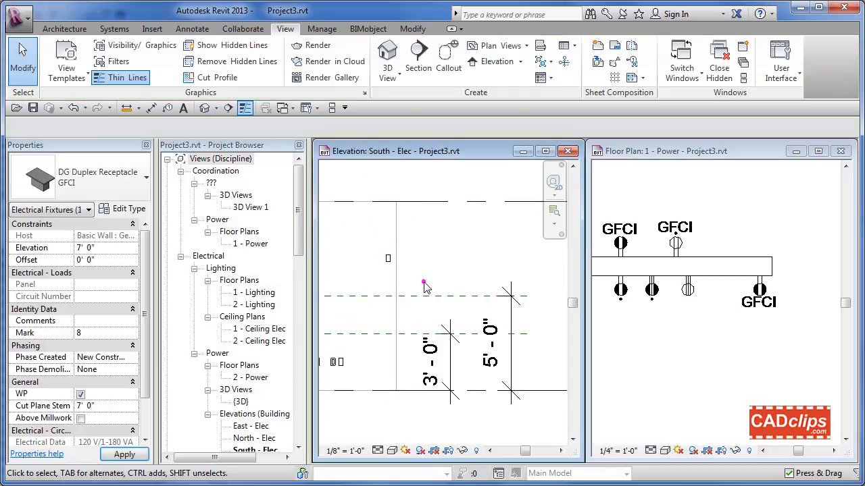
# - Move the GFCI receptacle up to an 11' 0" elevation and shorten its stem to about 6' 4", ending near the 5' - 0" reference plane
pyautogui.moveTo(388, 264); pyautogui.dragTo(385, 184)
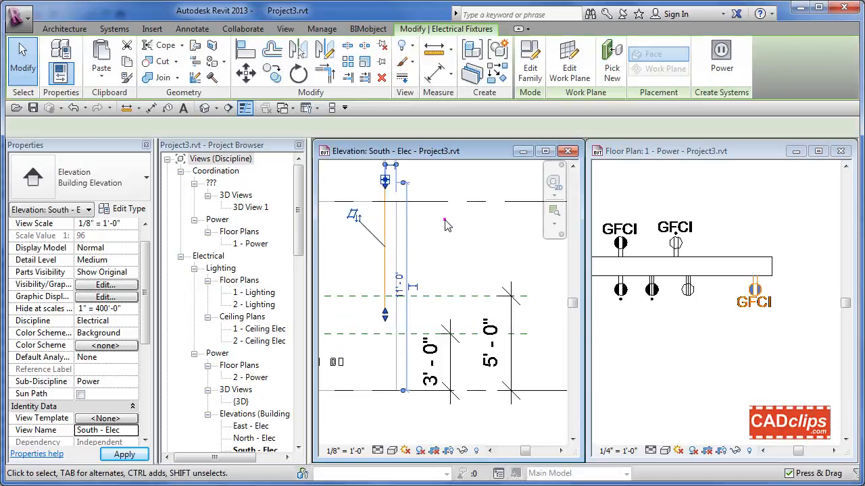
pyautogui.press('Escape')
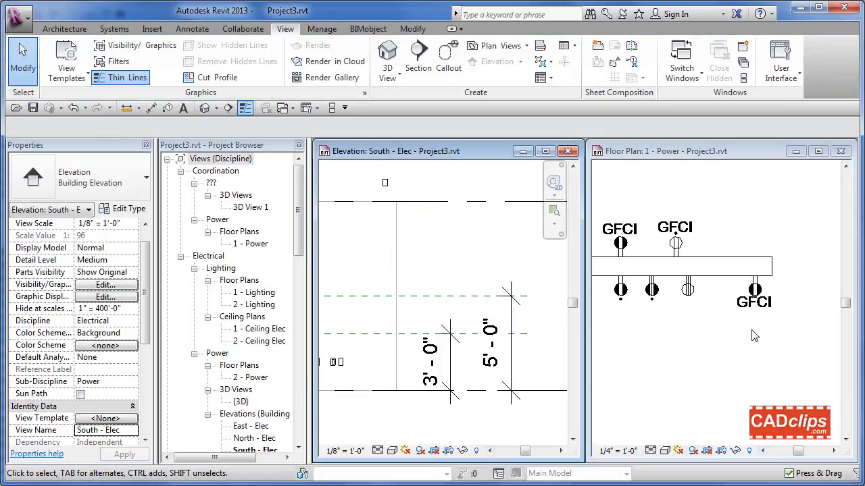
pyautogui.click(387, 185)
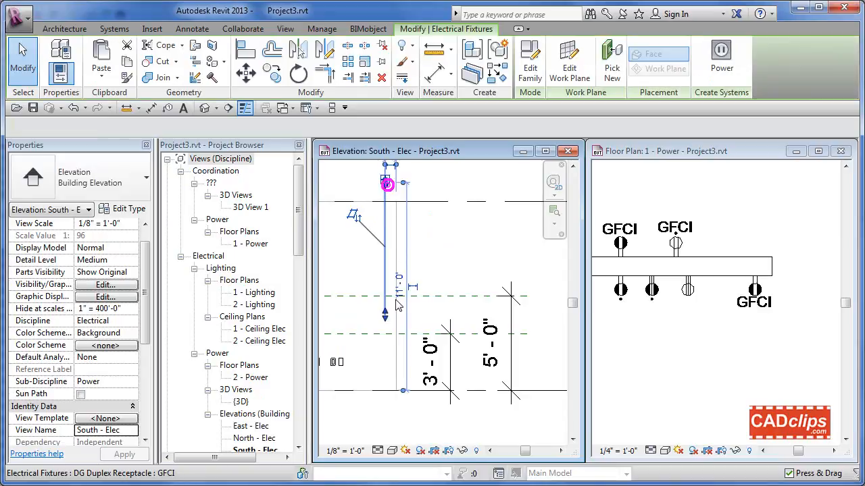
pyautogui.moveTo(385, 312)
pyautogui.mouseDown()
pyautogui.moveTo(384, 257)
pyautogui.moveTo(384, 297)
pyautogui.mouseUp()
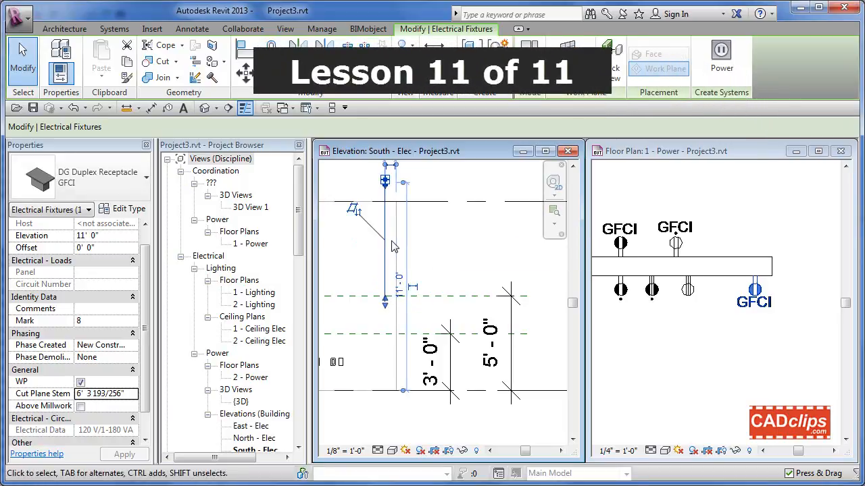
pyautogui.click(461, 255)
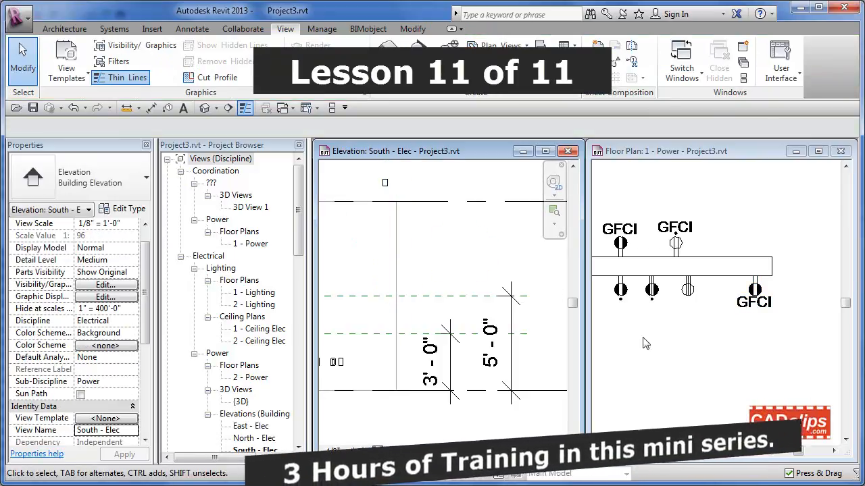
# - Examine the receptacle symbols along the walls in the 1 - Power floor plan, and return to the South - Elec elevation
pyautogui.click(662, 345)
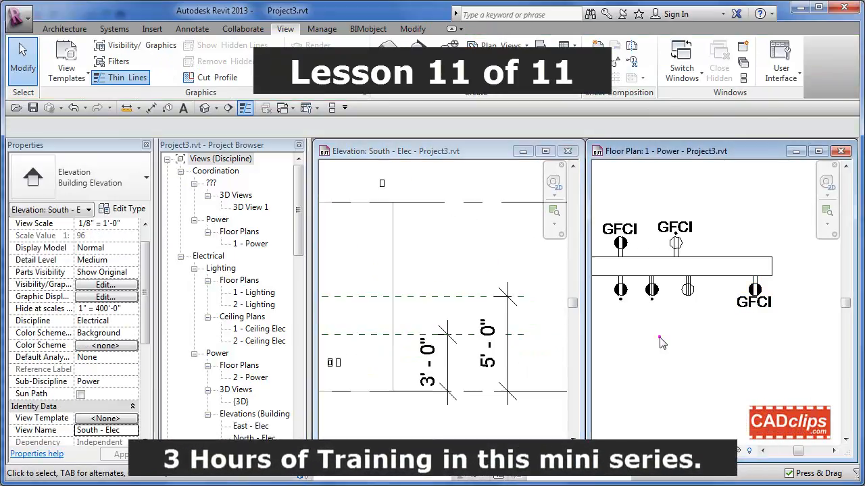
pyautogui.scroll(-2, 656, 338)
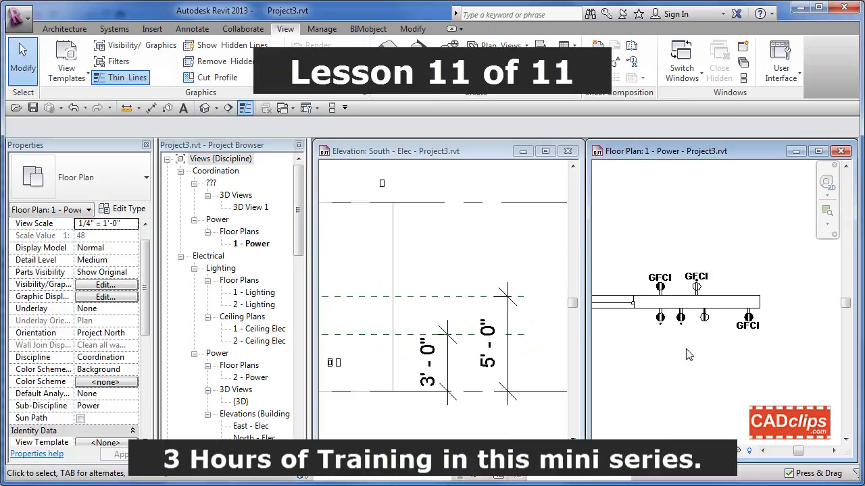
pyautogui.moveTo(688, 355)
pyautogui.mouseDown(button='middle')
pyautogui.moveTo(666, 353)
pyautogui.moveTo(766, 362)
pyautogui.moveTo(703, 355)
pyautogui.mouseUp(button='middle')
pyautogui.scroll(-1, 707, 351)
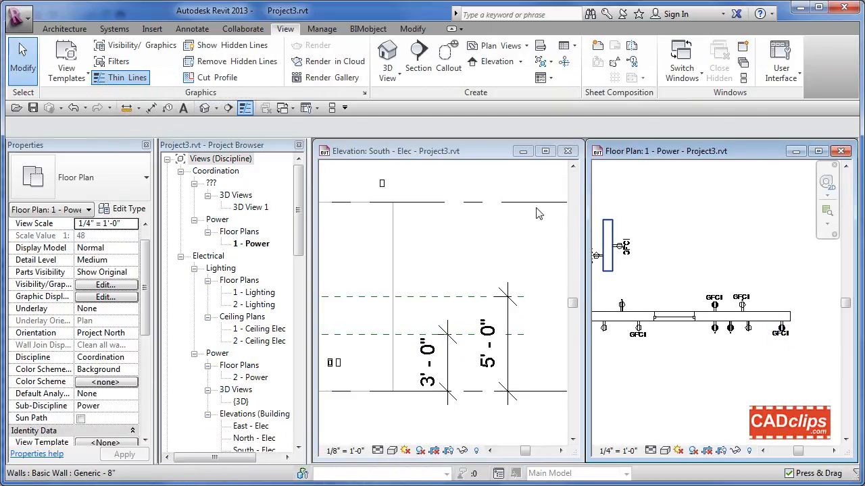
pyautogui.click(384, 189)
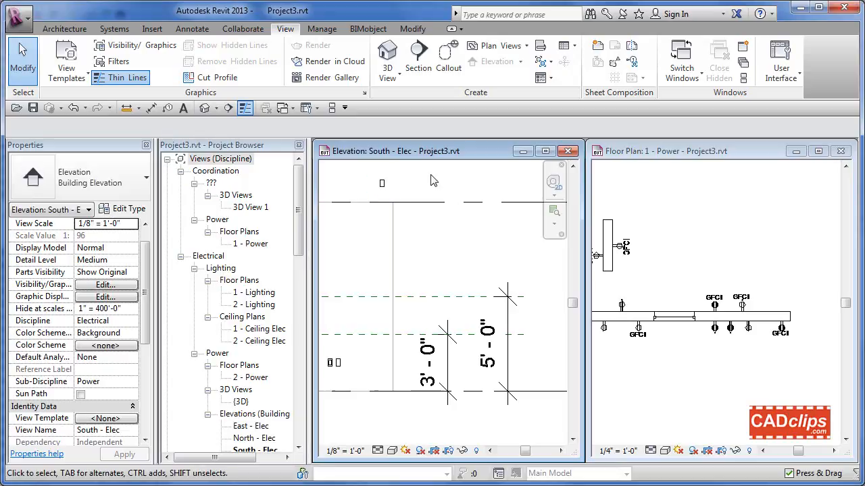